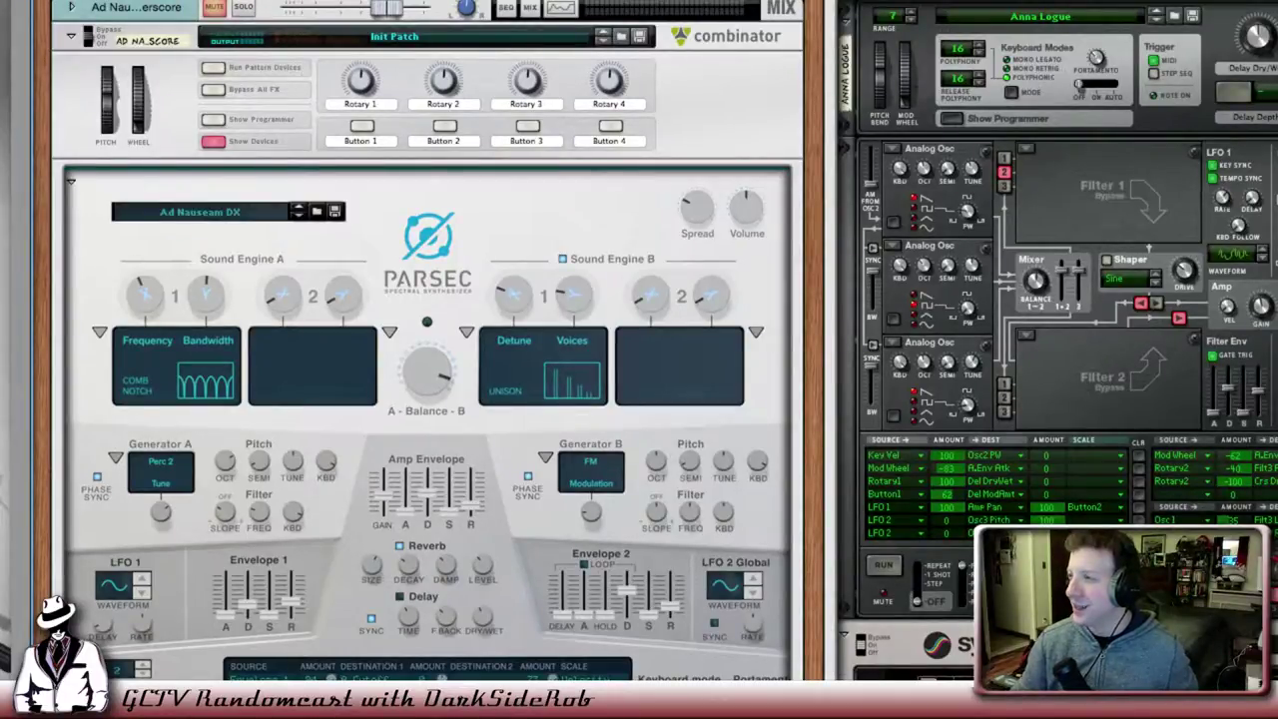
# Look over the Parsec synth in the first combinator, from its sound engines and generators to the modulation routing and The Echo below.
pyautogui.scroll(-1, 640, 341)
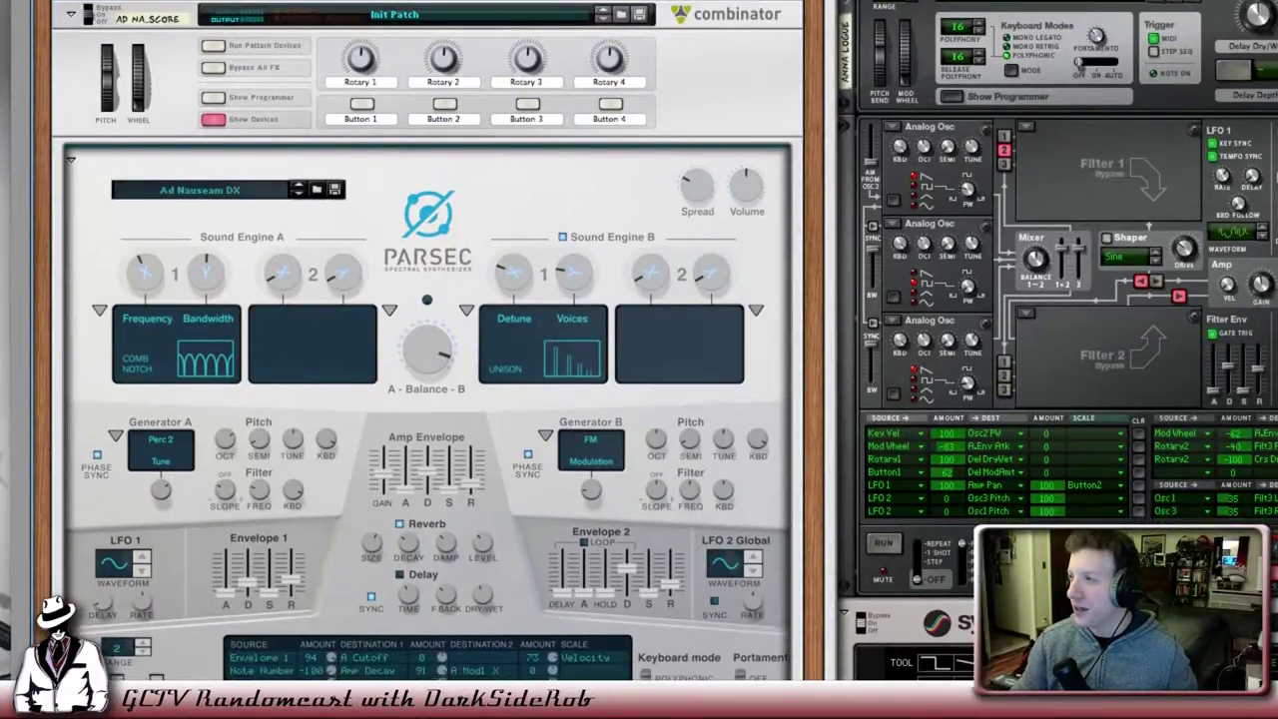
pyautogui.scroll(-5, 639, 342)
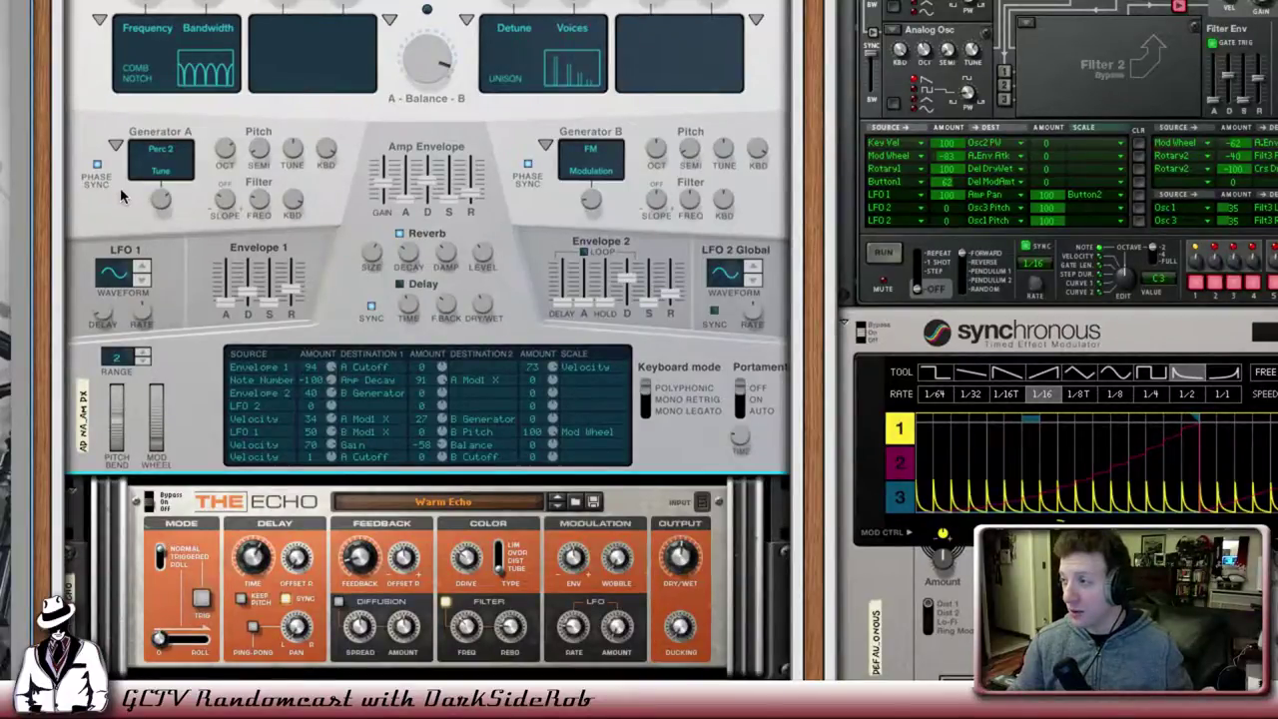
pyautogui.scroll(4, 120, 196)
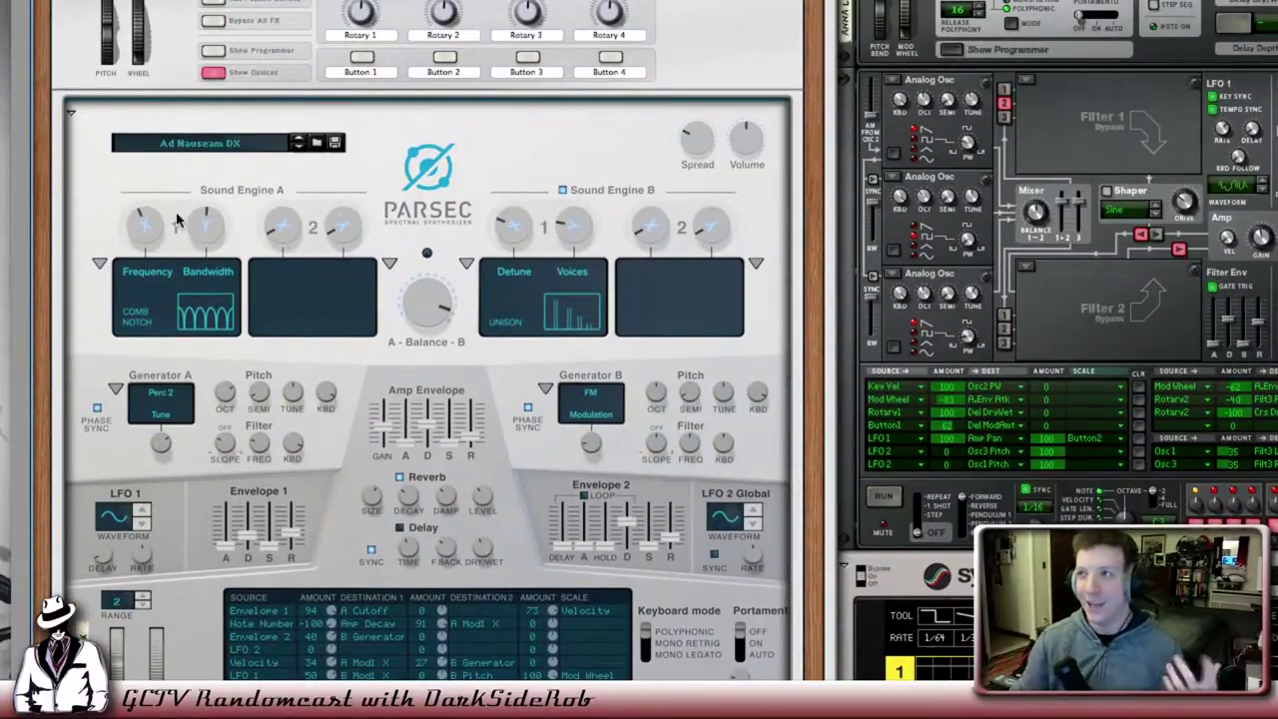
pyautogui.scroll(-3, 180, 220)
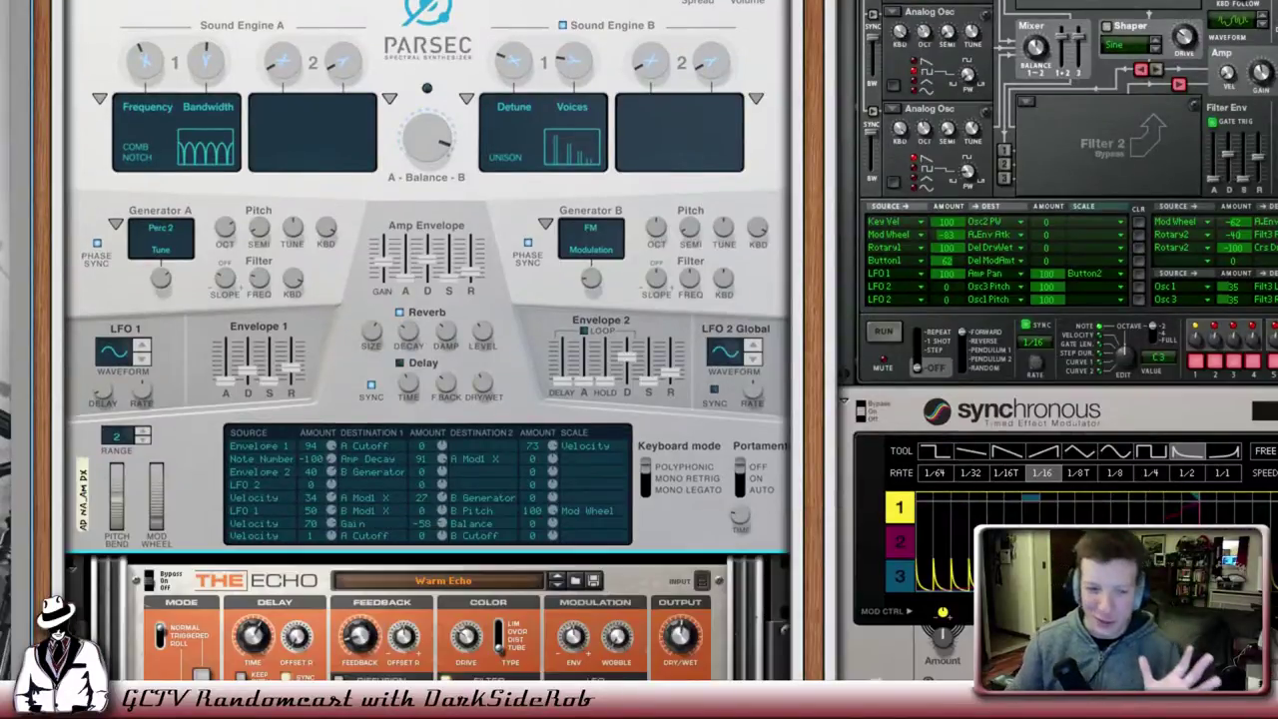
pyautogui.scroll(-1, 202, 125)
pyautogui.scroll(2, 203, 124)
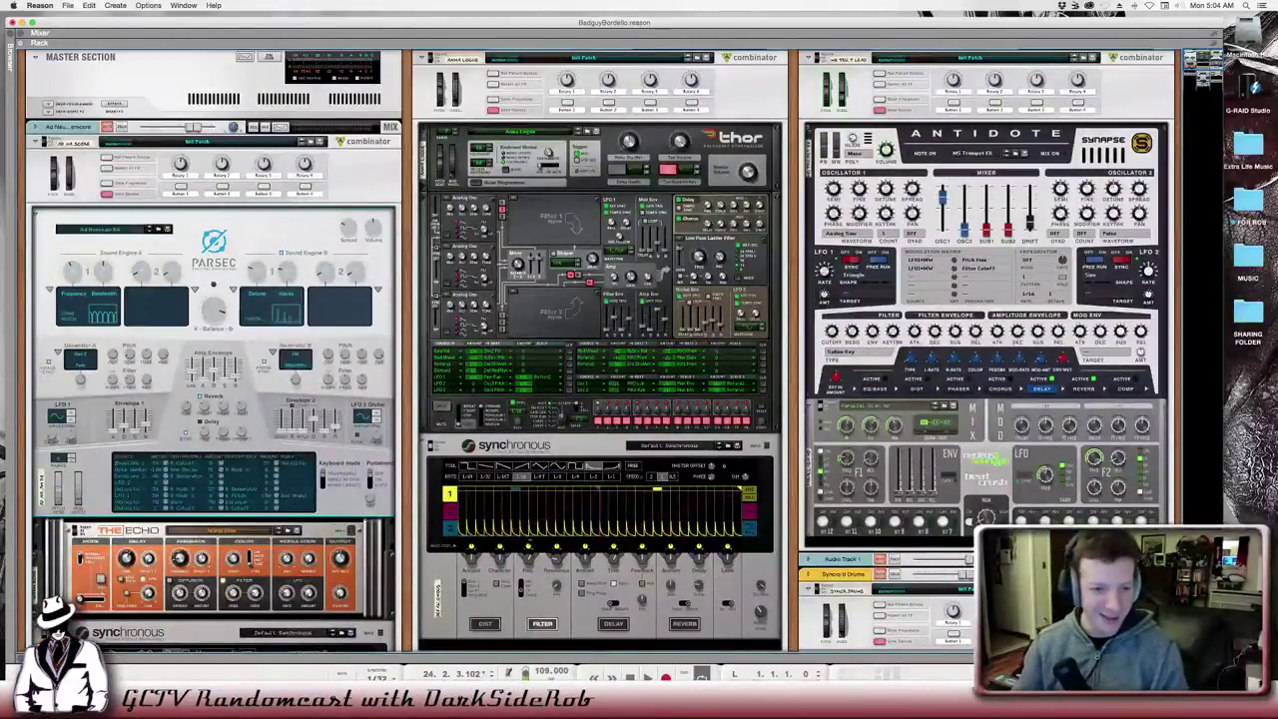
# Show the sequencer below the rack and play the opening of the song, restarting it from the beginning.
pyautogui.press('F7')
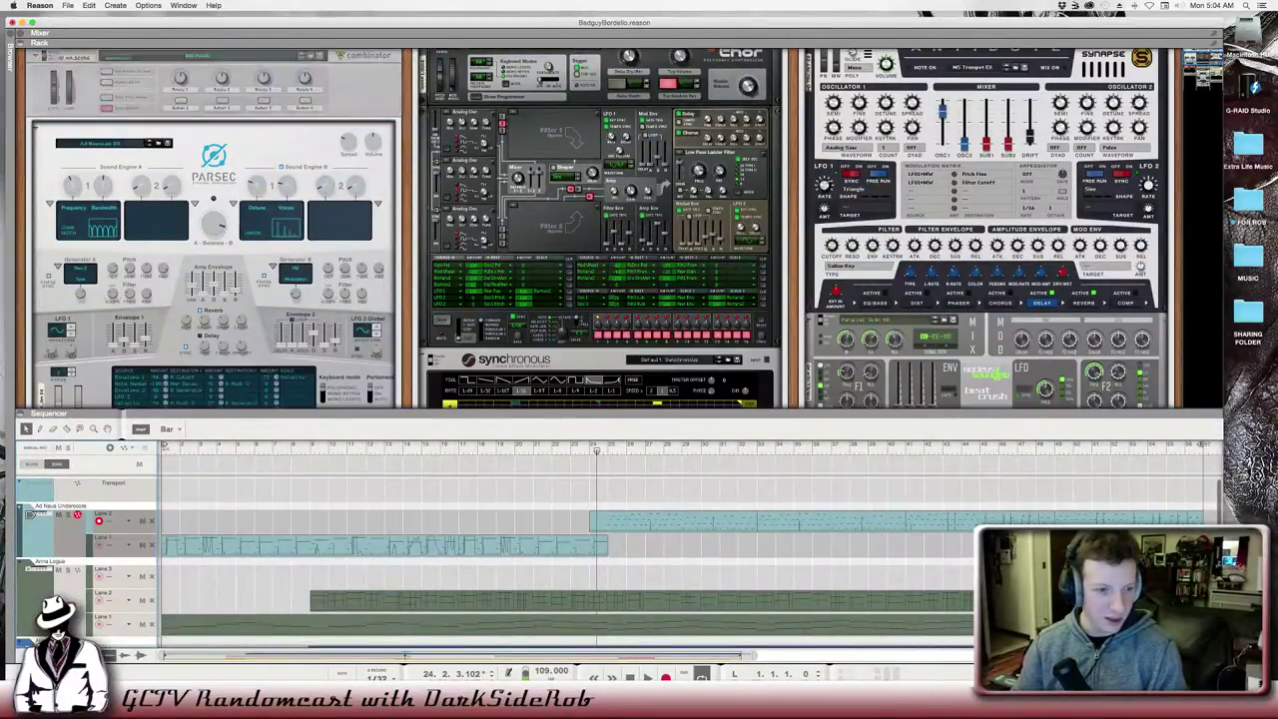
pyautogui.press('space')
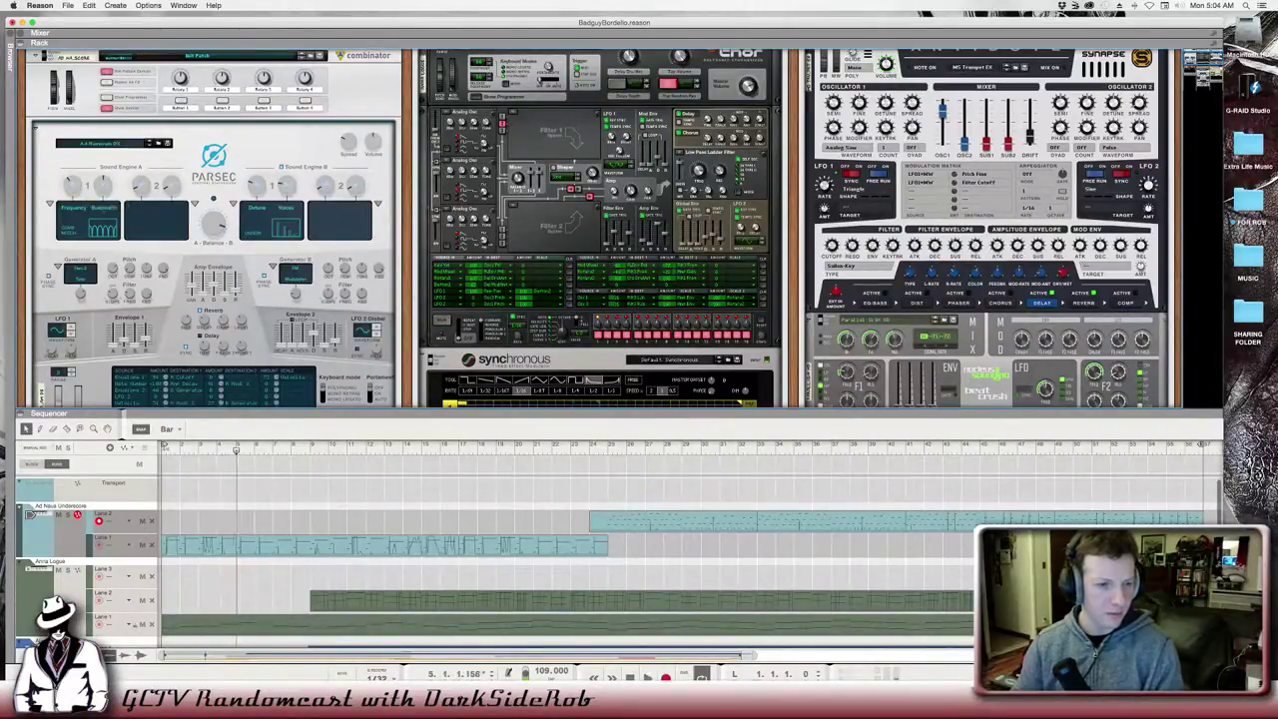
pyautogui.scroll(3, 1139, 365)
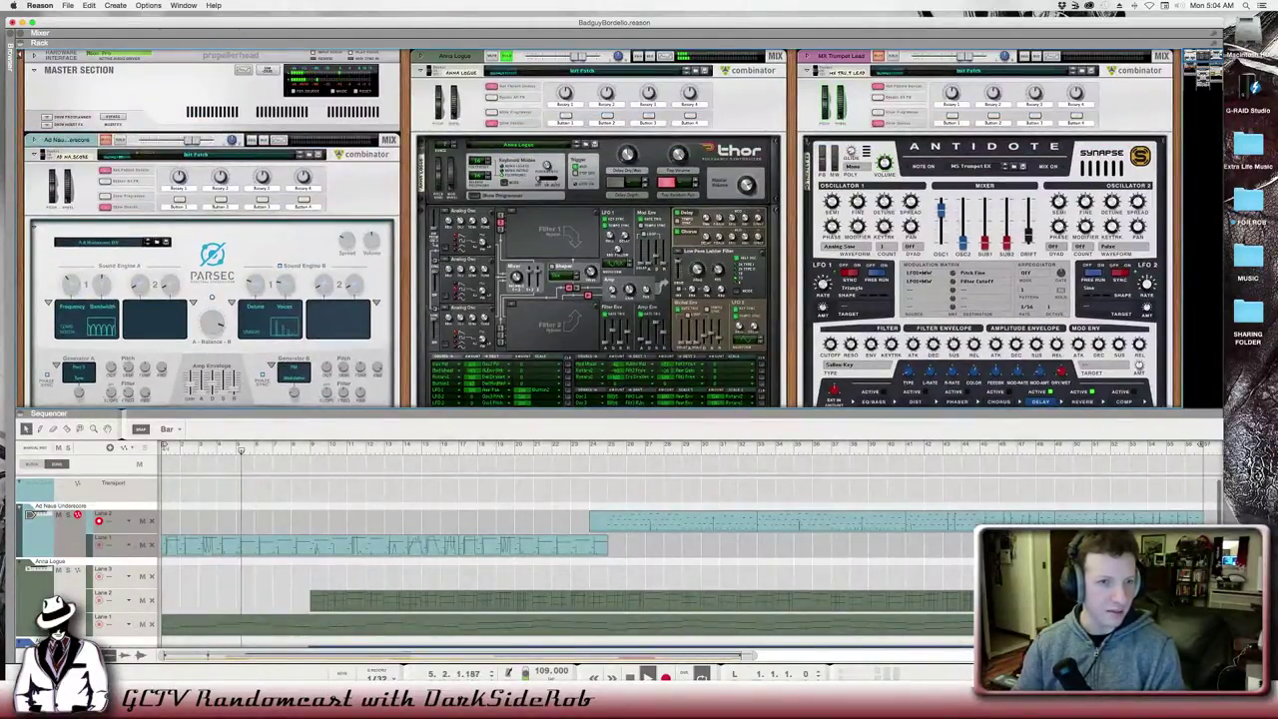
pyautogui.press('space')
pyautogui.press('space')
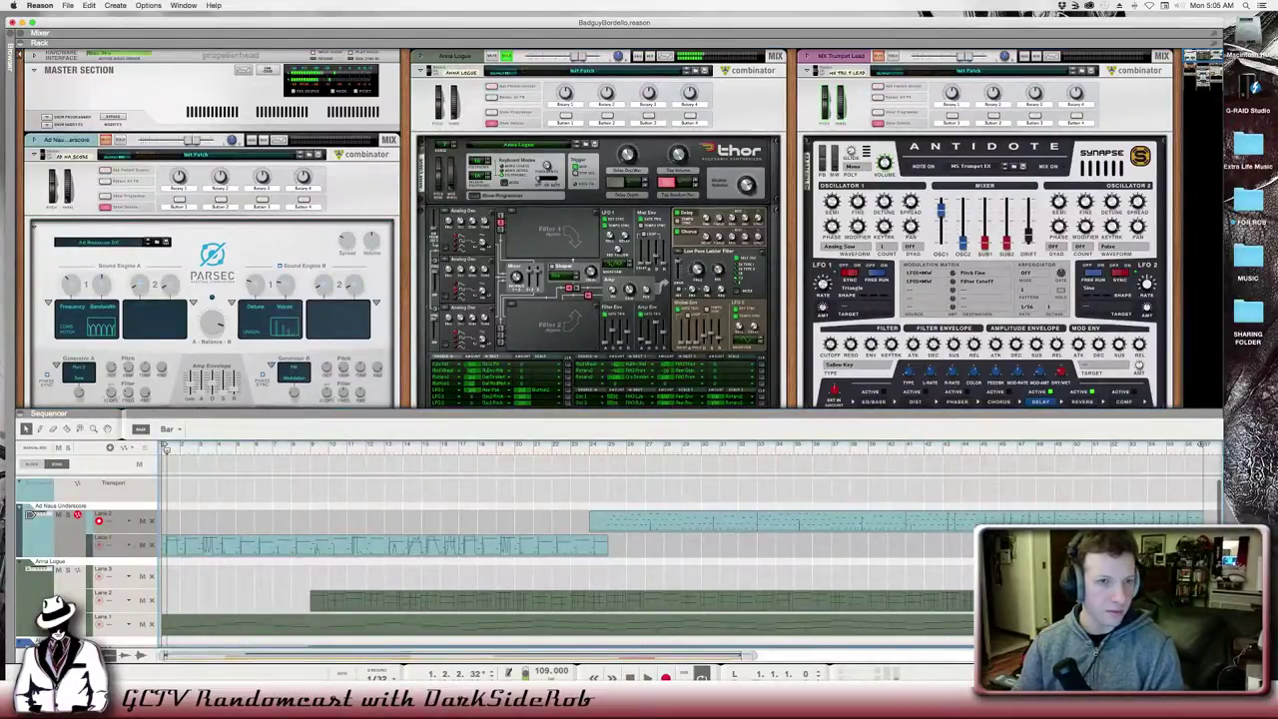
# Look through the sequencer tracks from Ad Naus Underscore down to MX Trumpet Lead, playing the first bars of the song.
pyautogui.scroll(-5, 599, 230)
pyautogui.scroll(6, 599, 230)
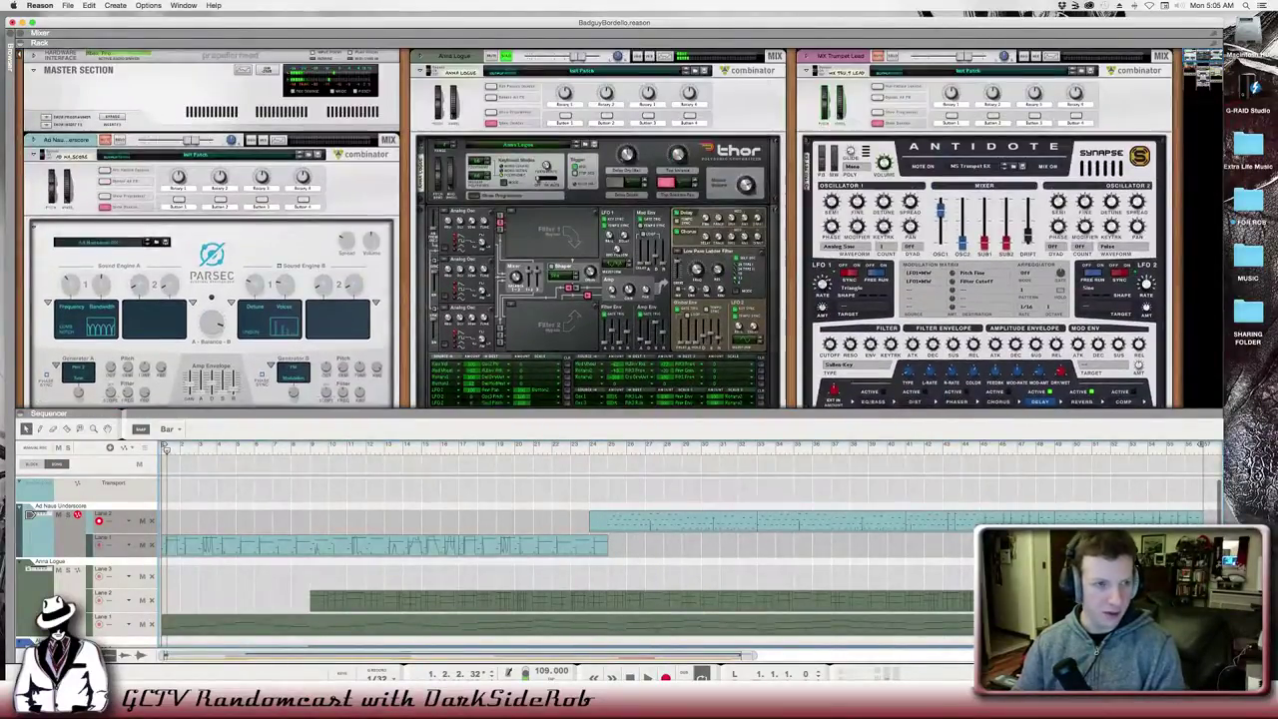
pyautogui.scroll(-8, 619, 559)
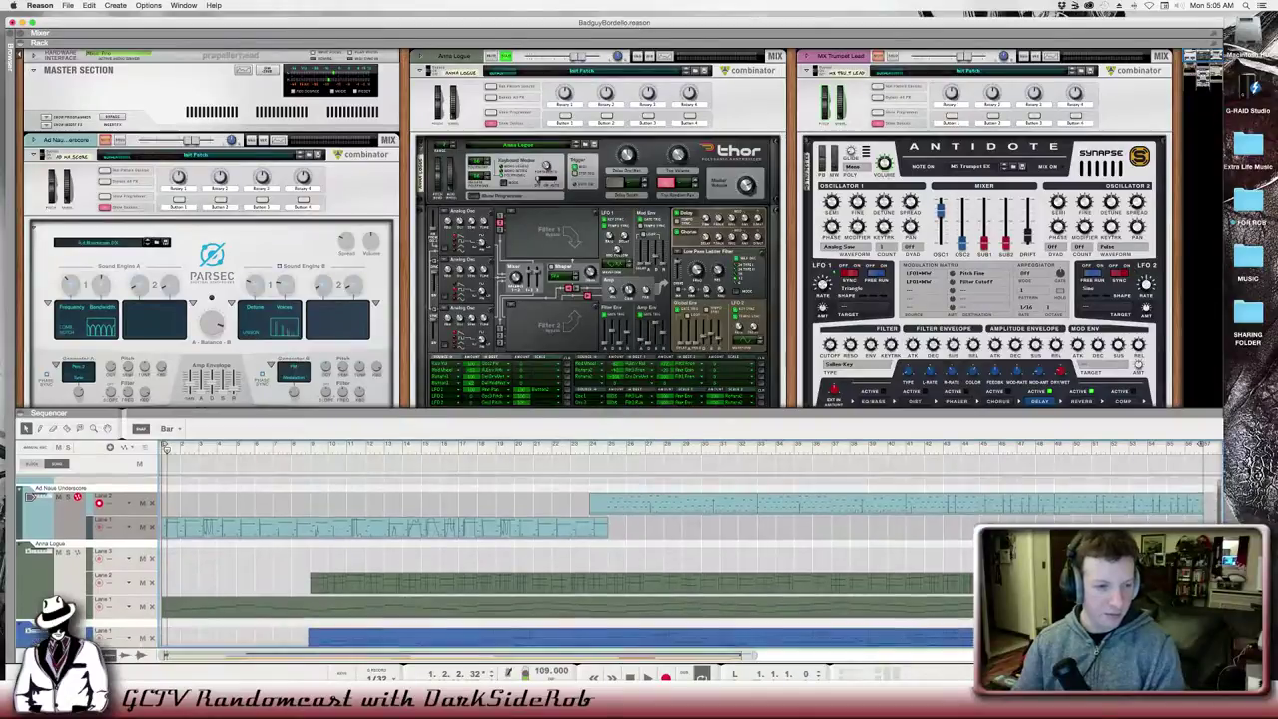
pyautogui.scroll(-1, 619, 559)
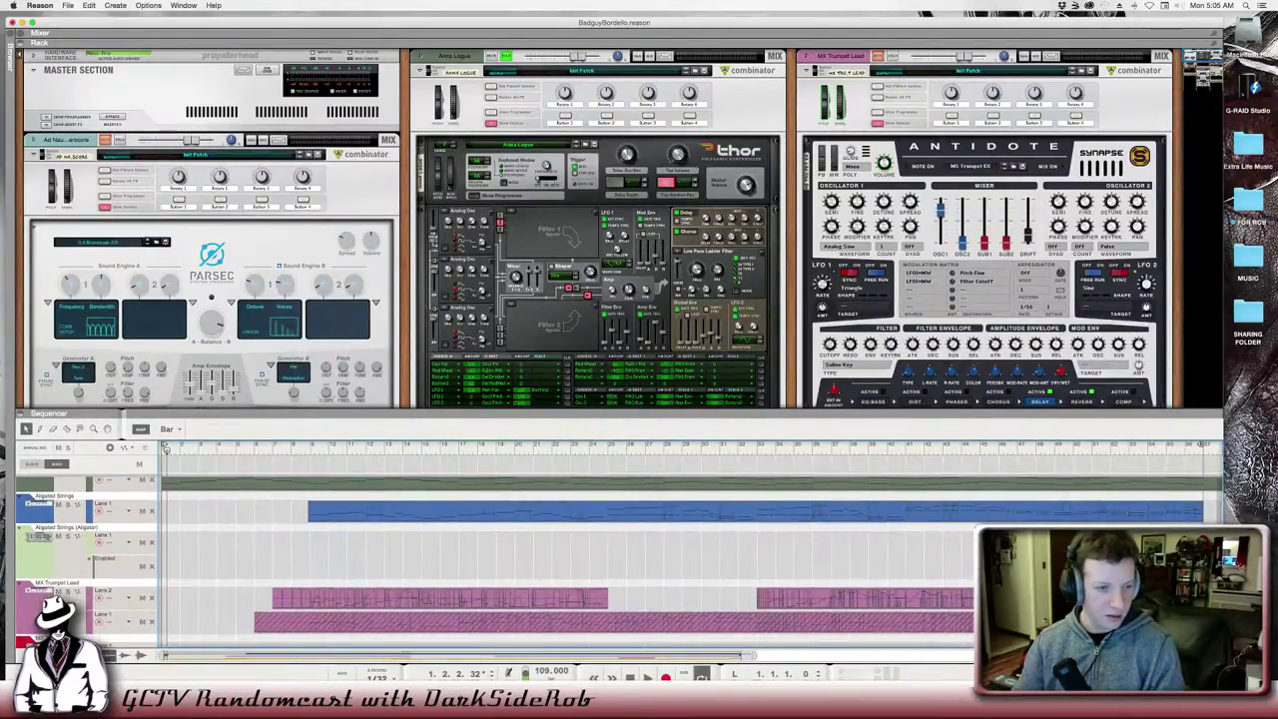
pyautogui.scroll(4, 620, 559)
pyautogui.press('space')
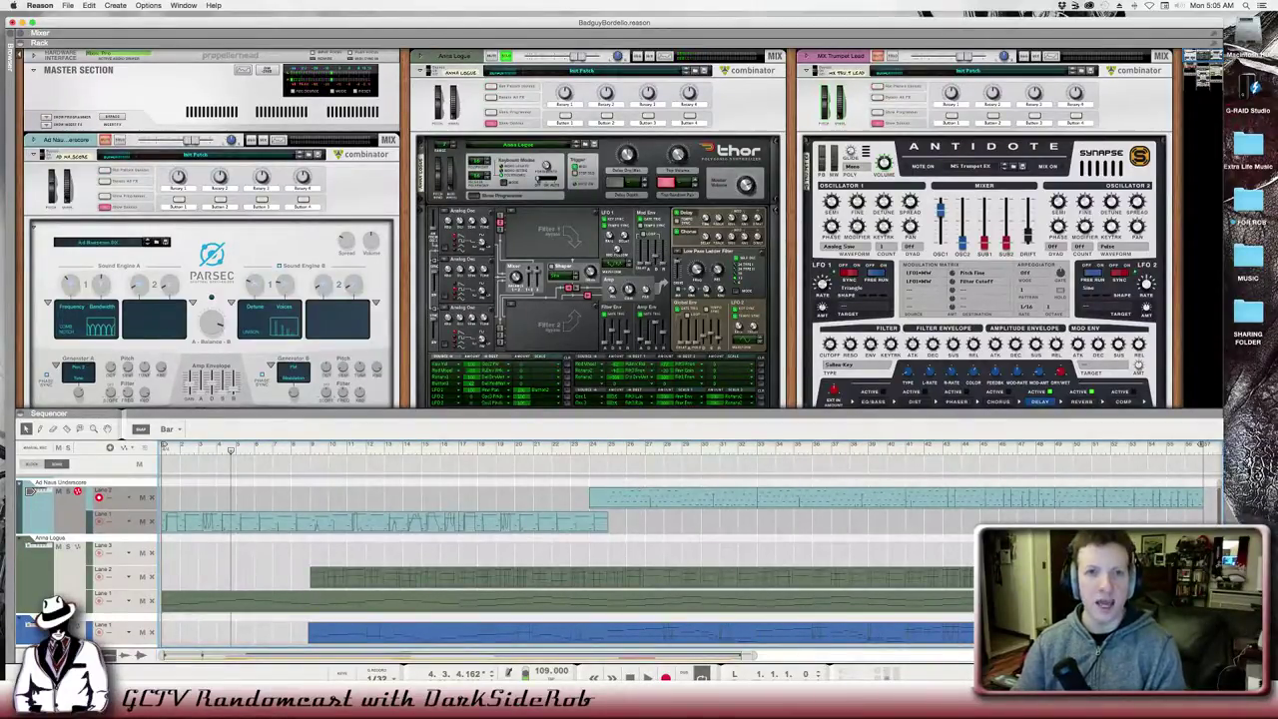
# Return to the song start, solo the Ad Naus Underscore track and play it with the whole Parsec panel in view.
pyautogui.press('Home')
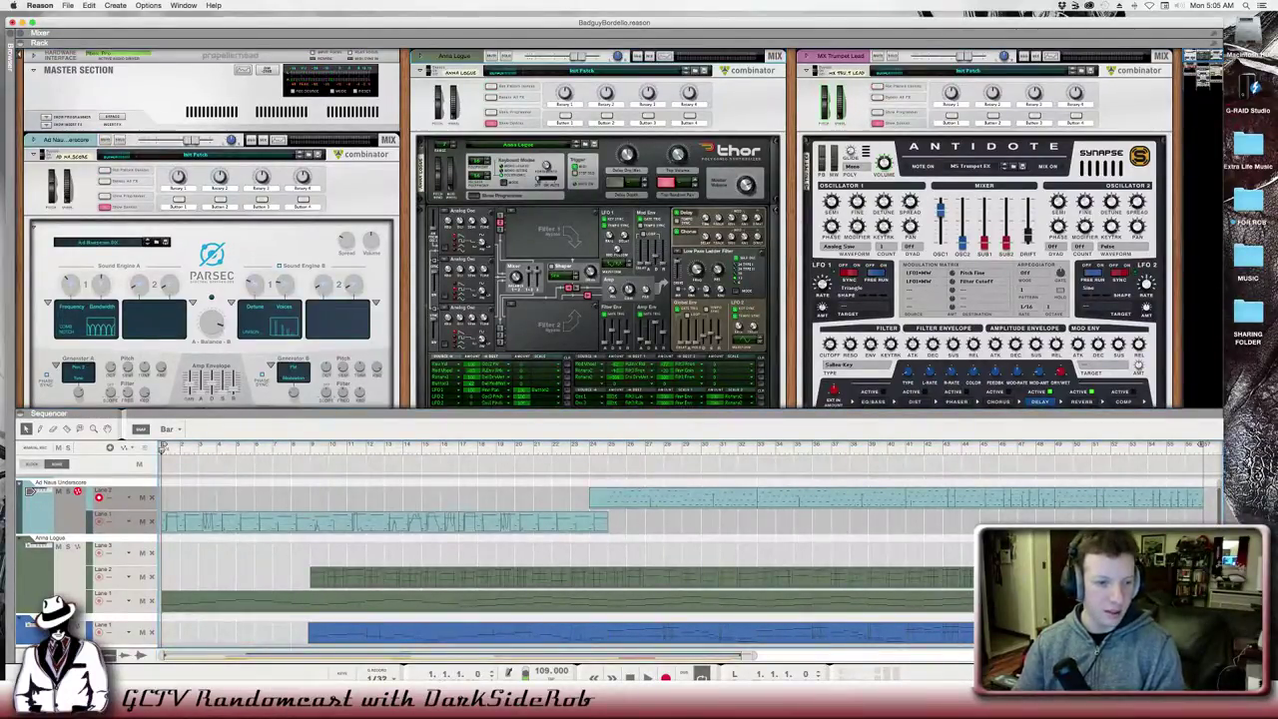
pyautogui.press('m')
pyautogui.press('space')
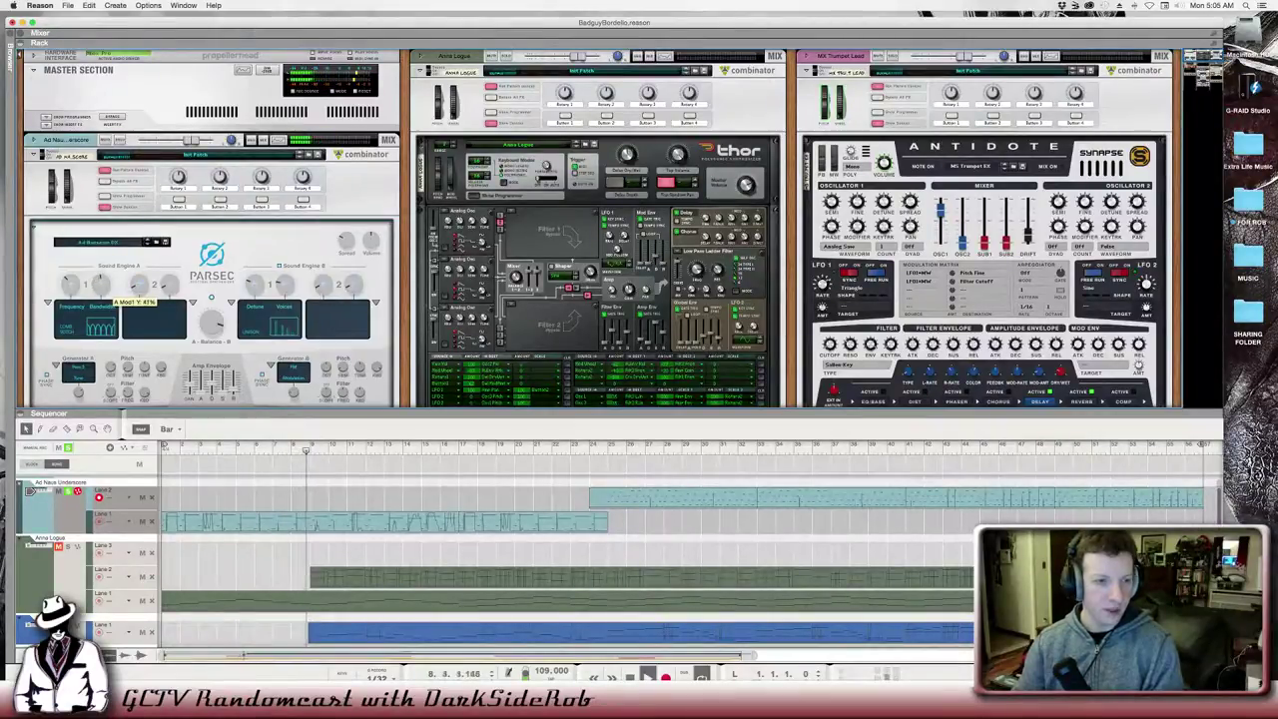
pyautogui.scroll(-3, 597, 228)
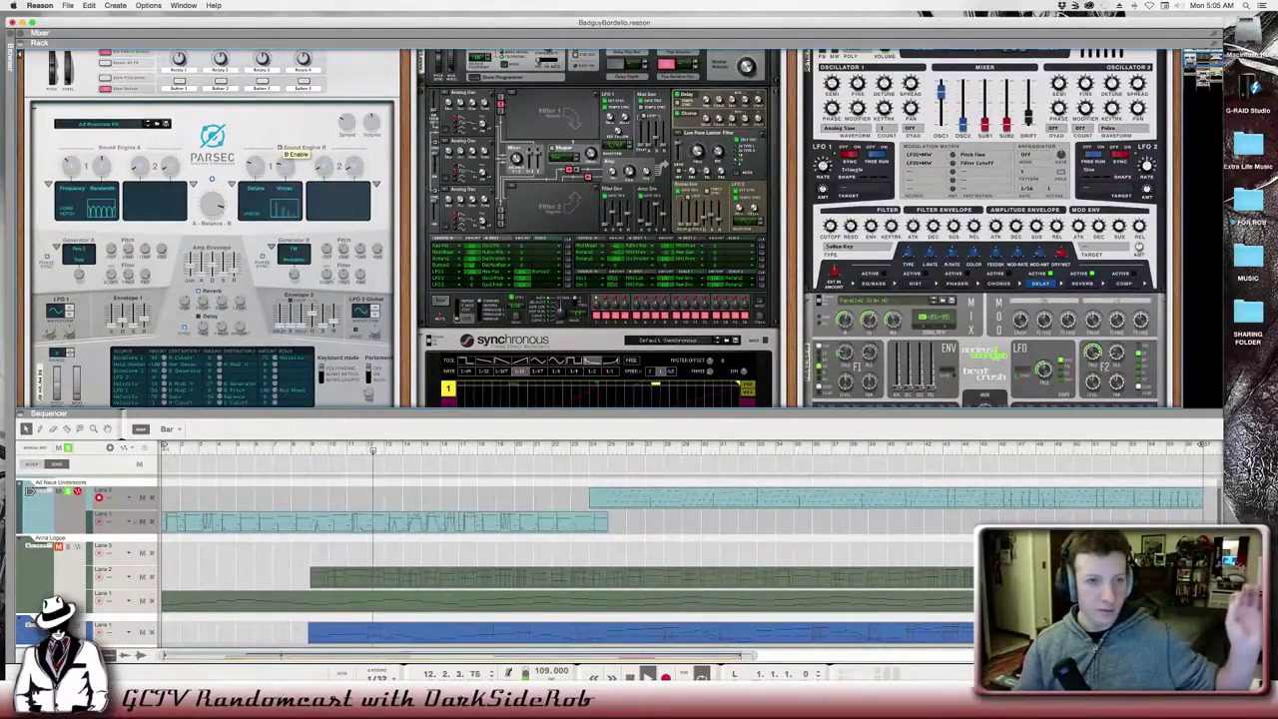
# Turn Parsec's A-B balance fully toward Sound Engine A and replay the soloed part from the beginning.
pyautogui.moveTo(213, 204); pyautogui.dragTo(212, 225)
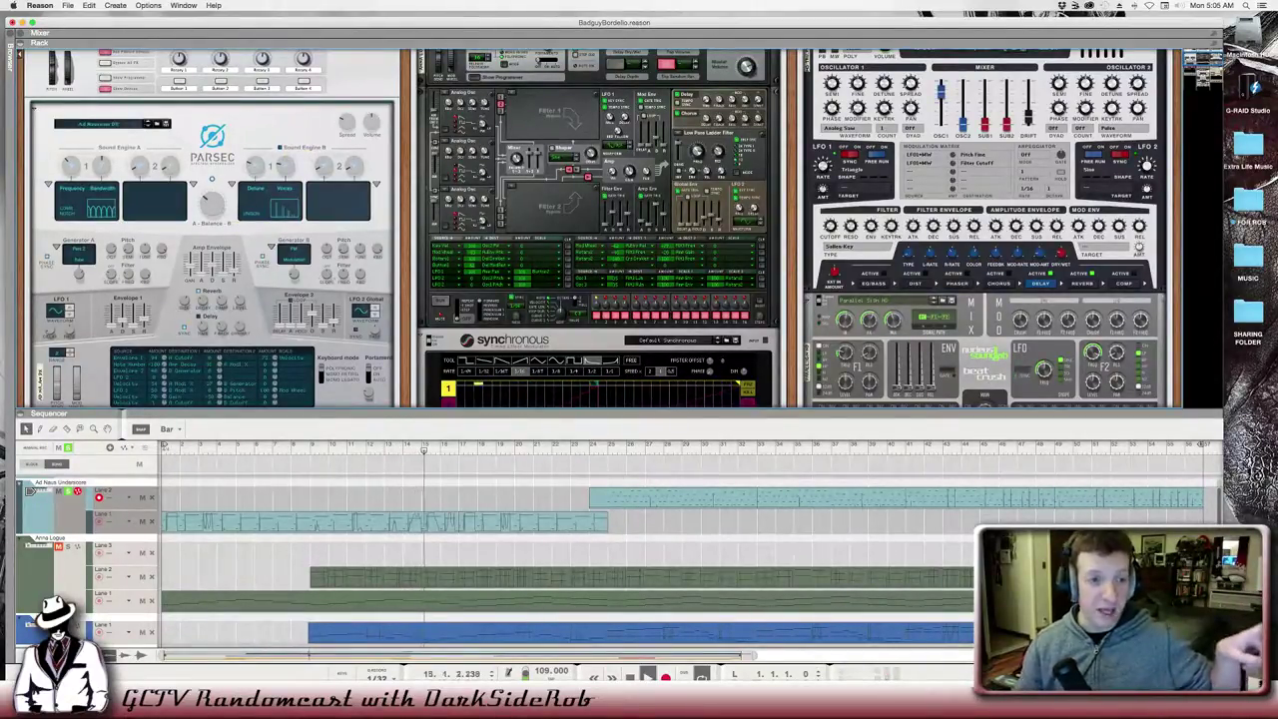
pyautogui.press('space')
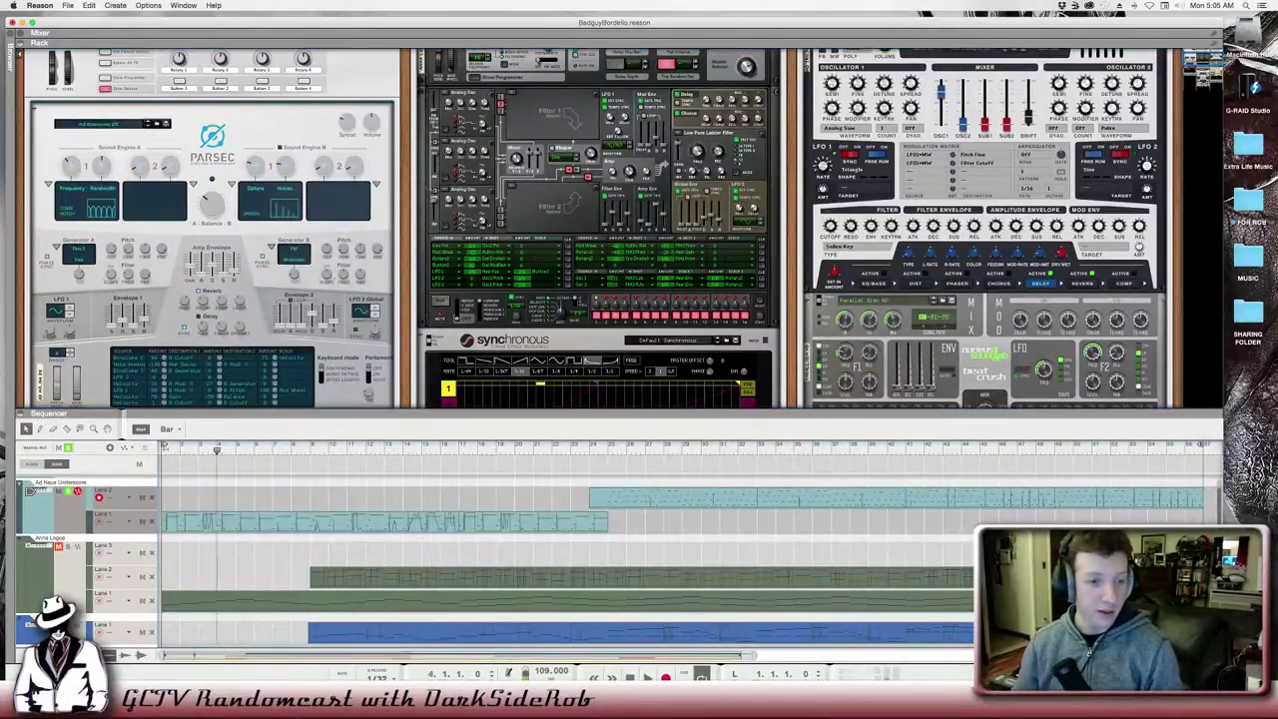
pyautogui.press('space')
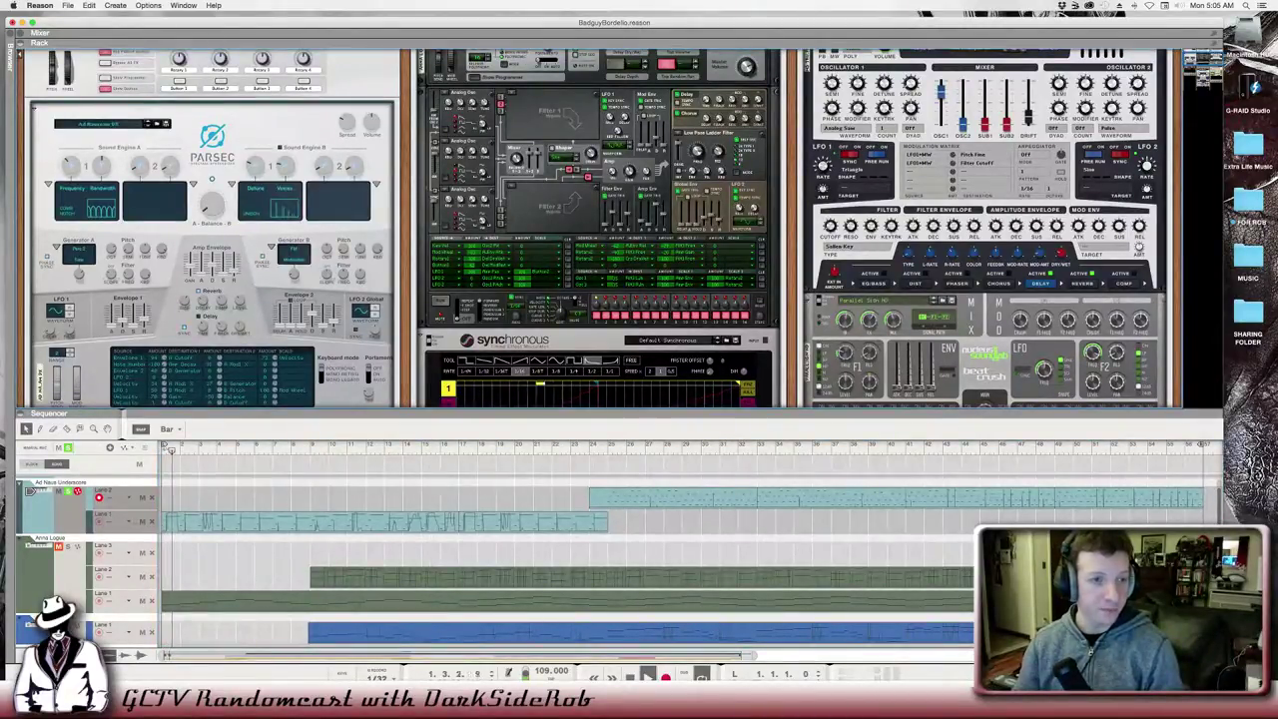
pyautogui.moveTo(219, 213)
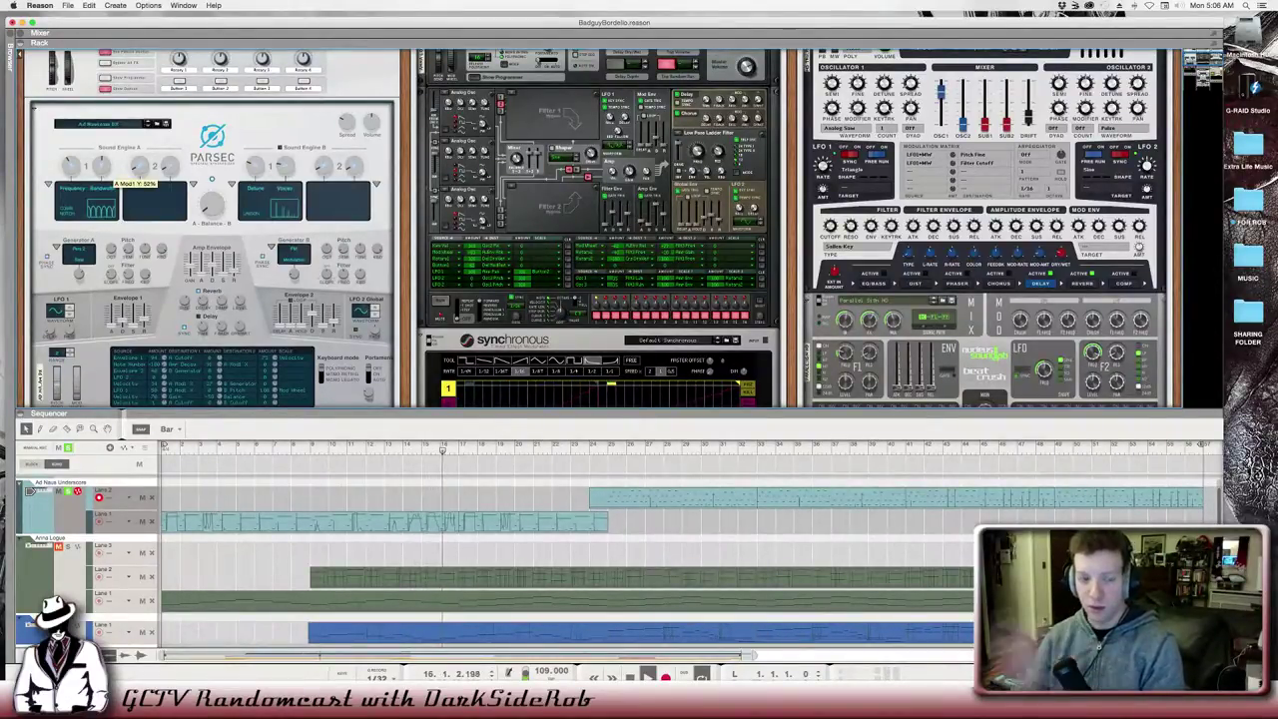
# Bring Parsec's A-B balance to about 45% while the soloed track plays, blending both sound engines.
pyautogui.scroll(2, 600, 227)
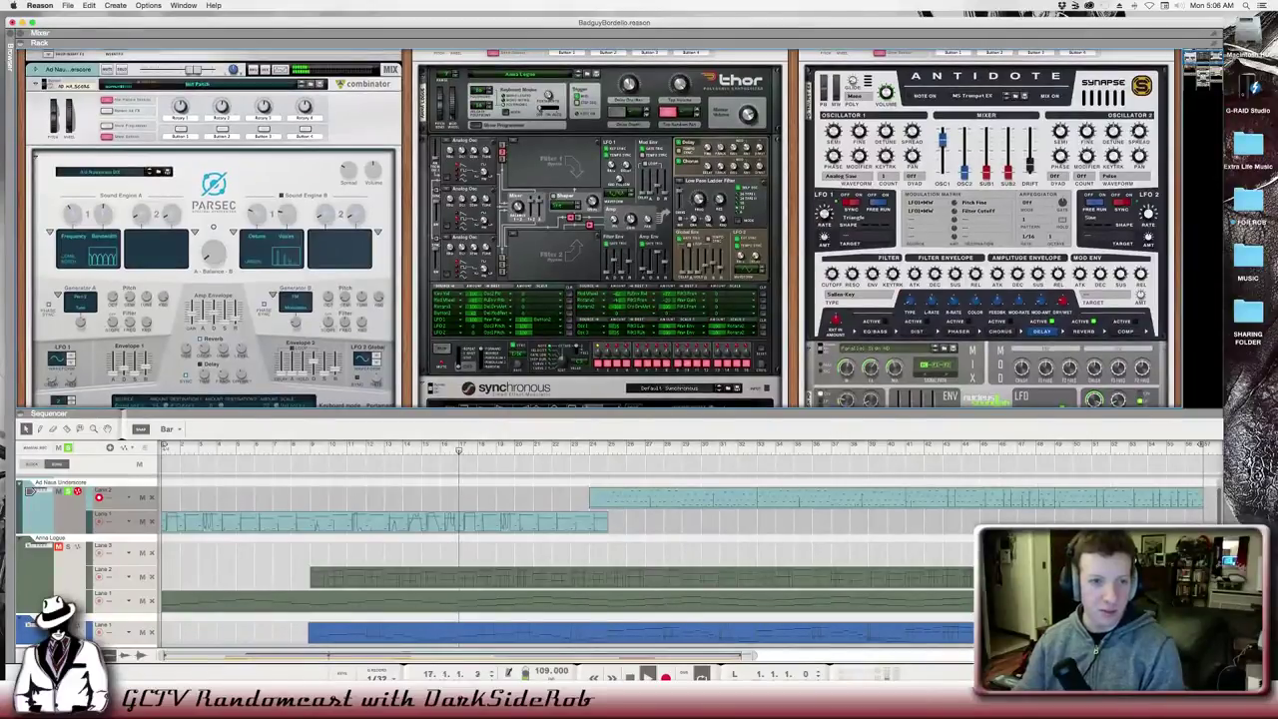
pyautogui.scroll(-1, 297, 227)
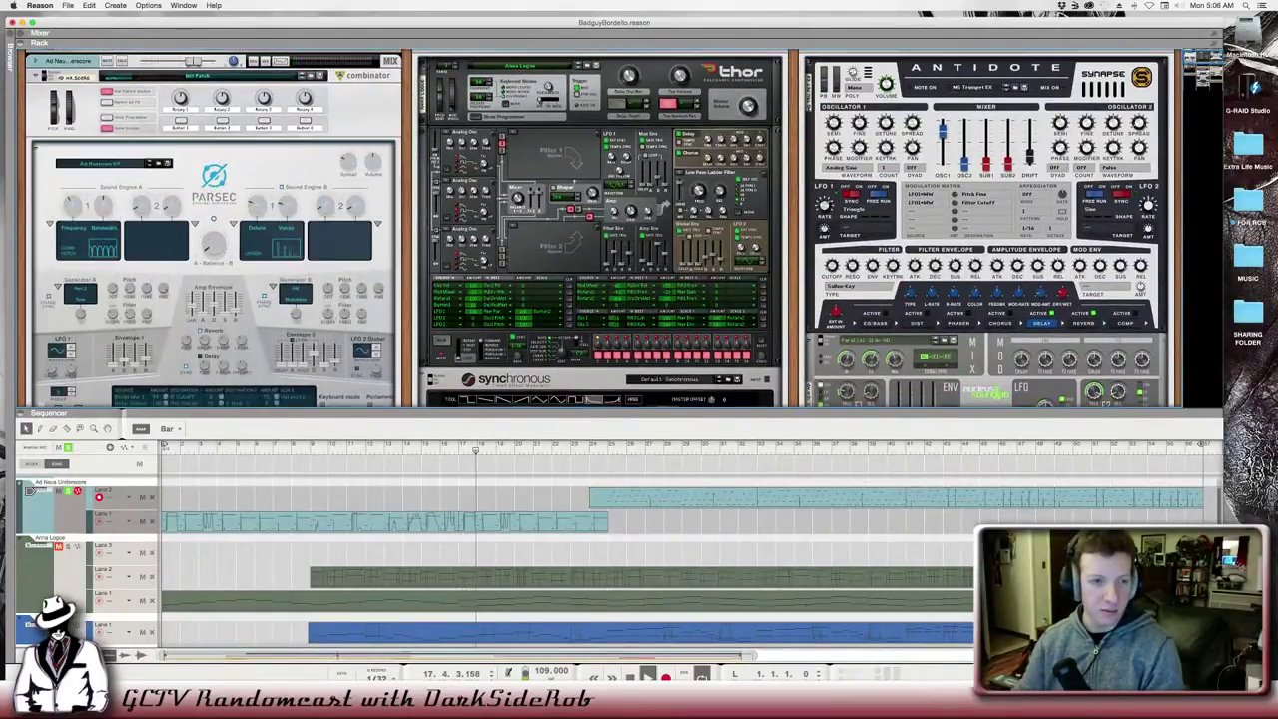
pyautogui.moveTo(212, 243)
pyautogui.mouseDown()
pyautogui.moveTo(213, 224)
pyautogui.moveTo(213, 250)
pyautogui.mouseUp()
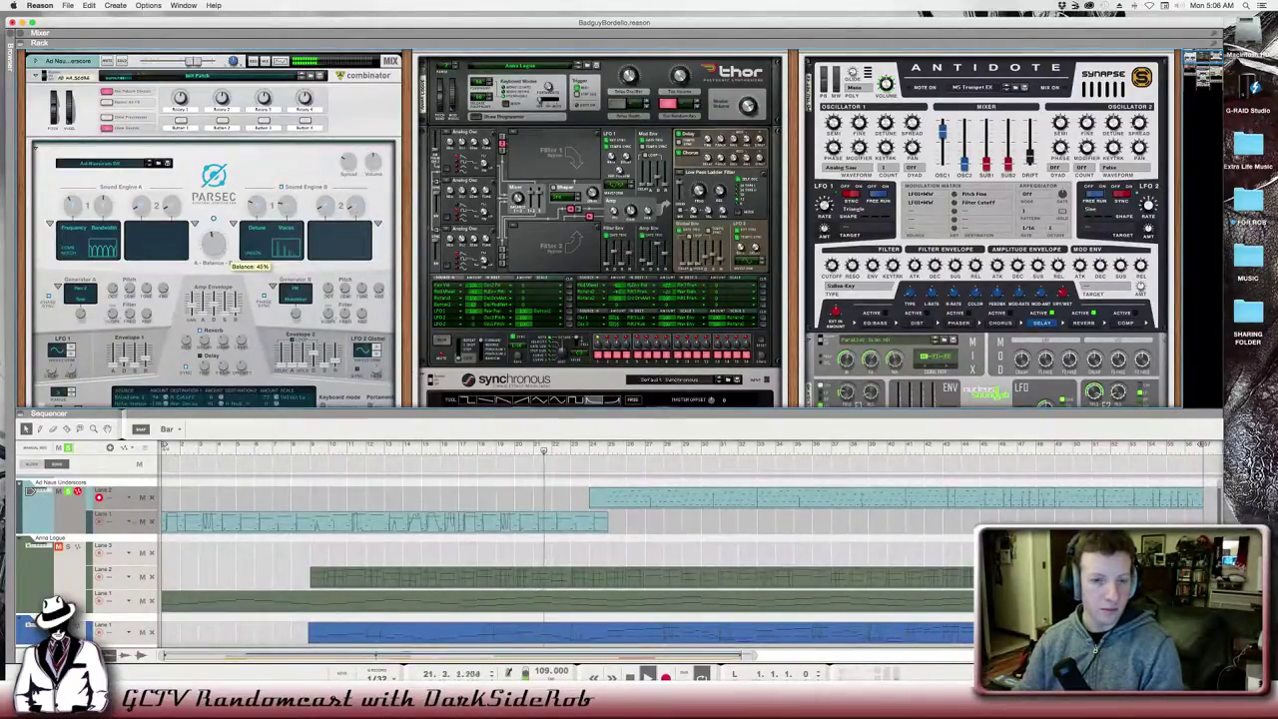
pyautogui.moveTo(213, 243); pyautogui.dragTo(213, 244)
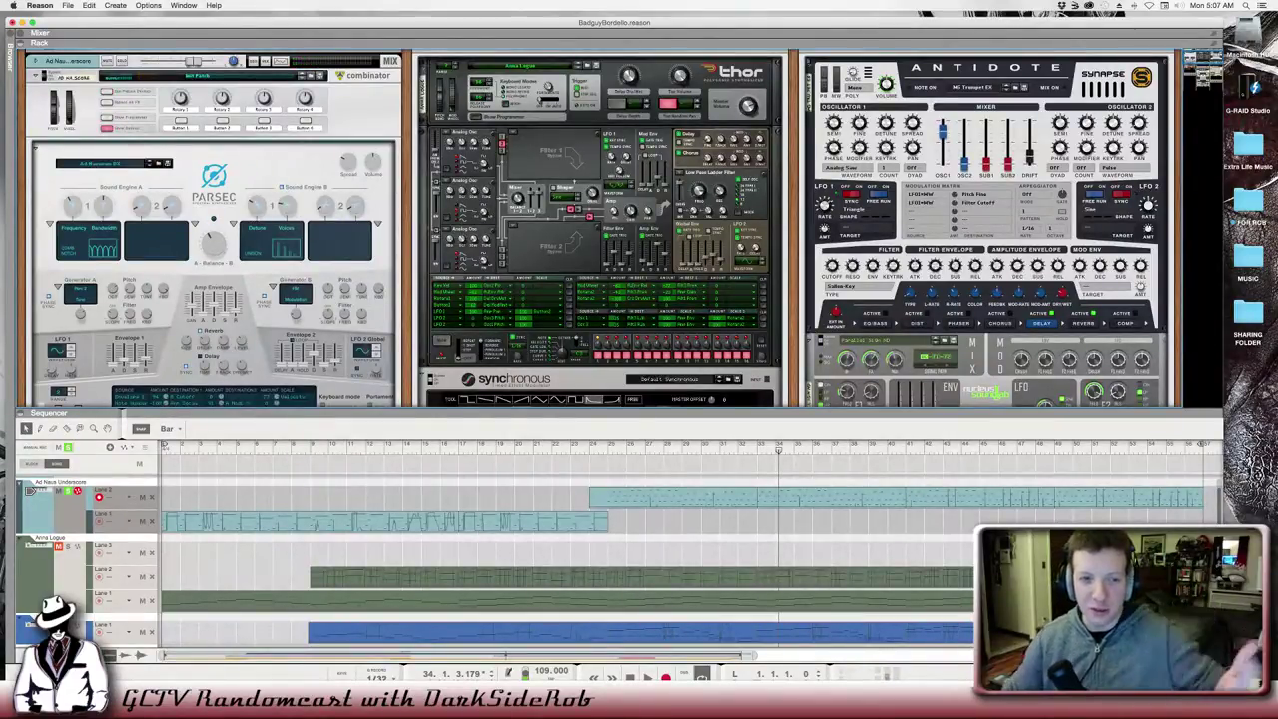
# Review the modifier types for Parsec's Sound Engine B, keep Unison, and play more of the soloed track.
pyautogui.click(262, 227)
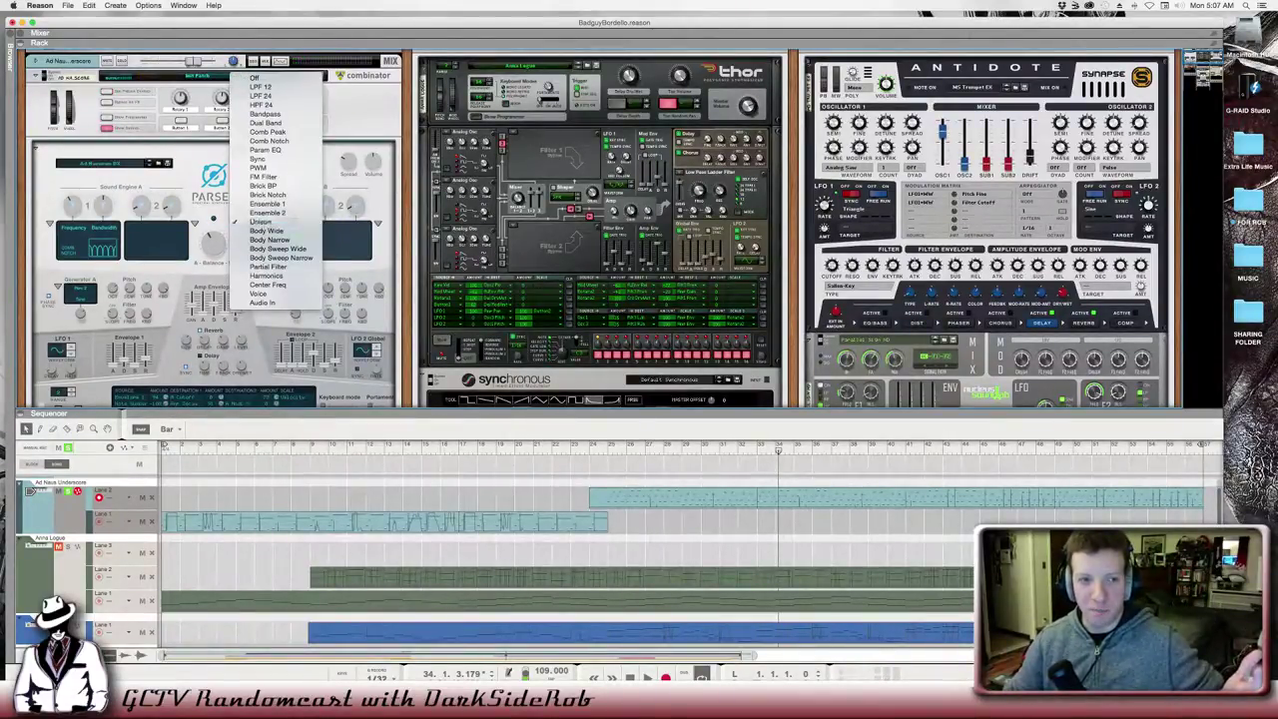
pyautogui.click(259, 221)
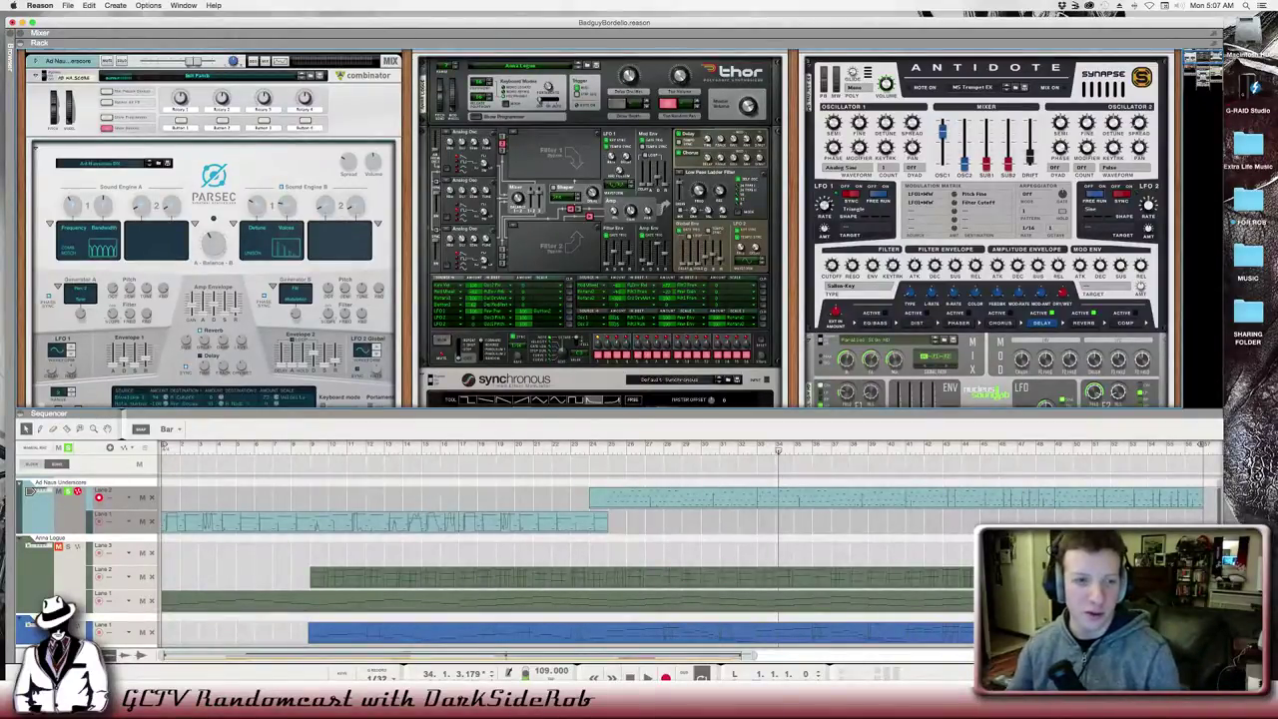
pyautogui.press('space')
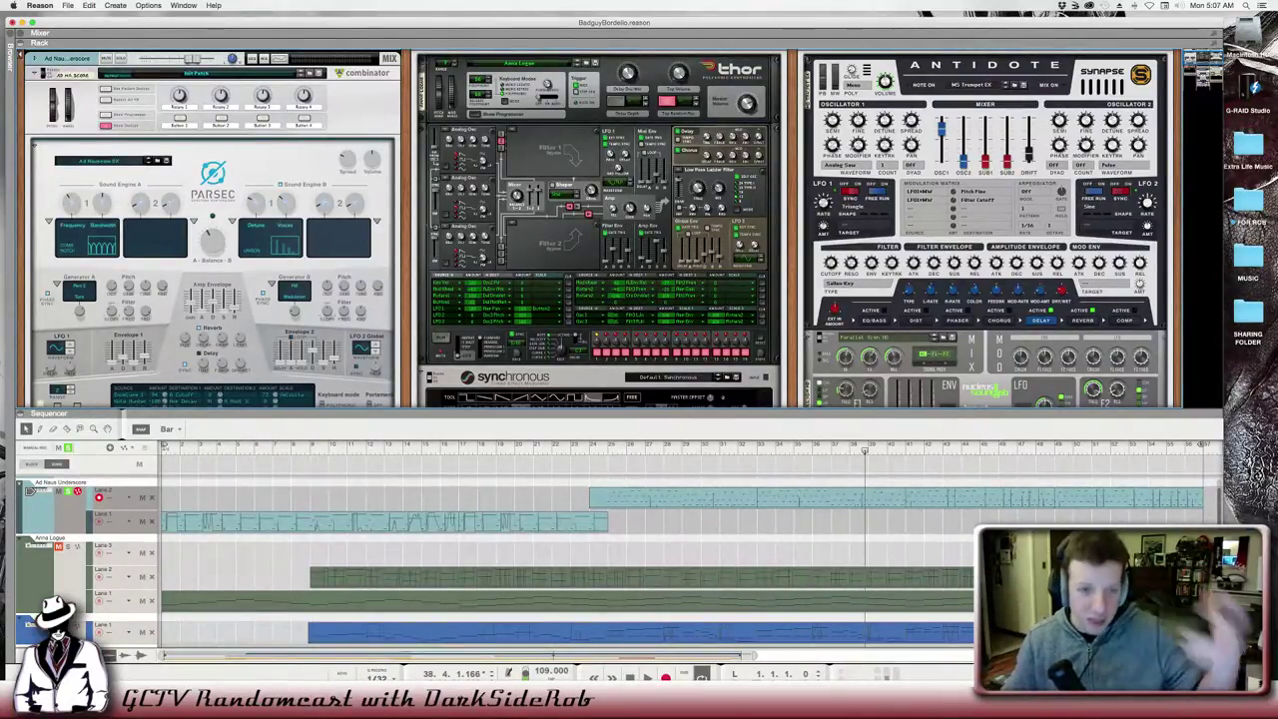
# Check Parsec's modulation routing, unsolo the Ad Naus Underscore track and replay the full song from the beginning.
pyautogui.scroll(-3, 599, 229)
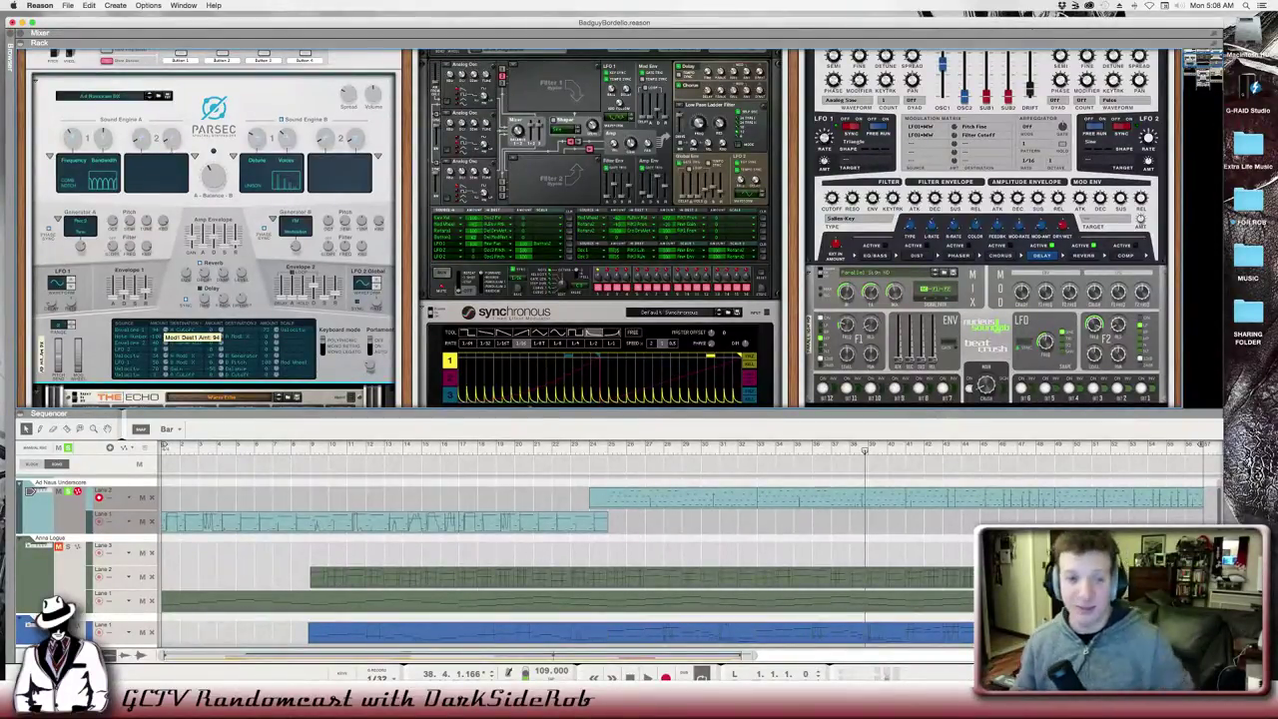
pyautogui.scroll(3, 616, 228)
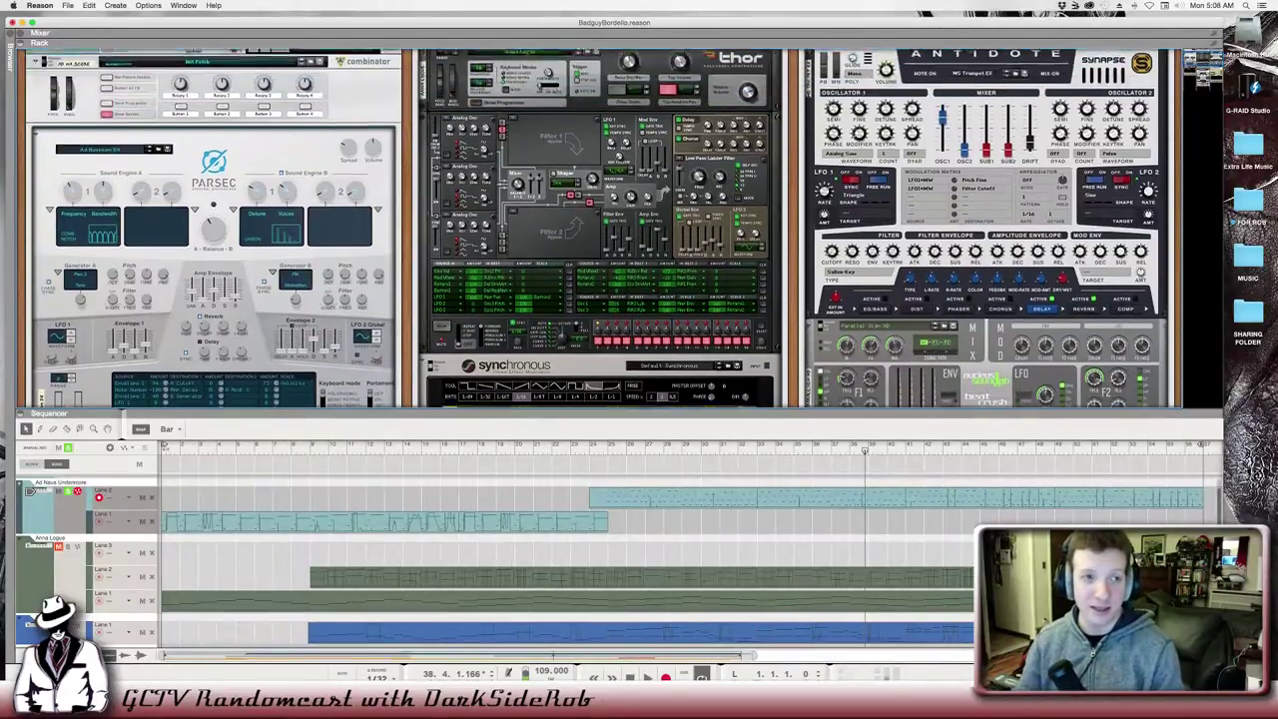
pyautogui.scroll(-2, 616, 228)
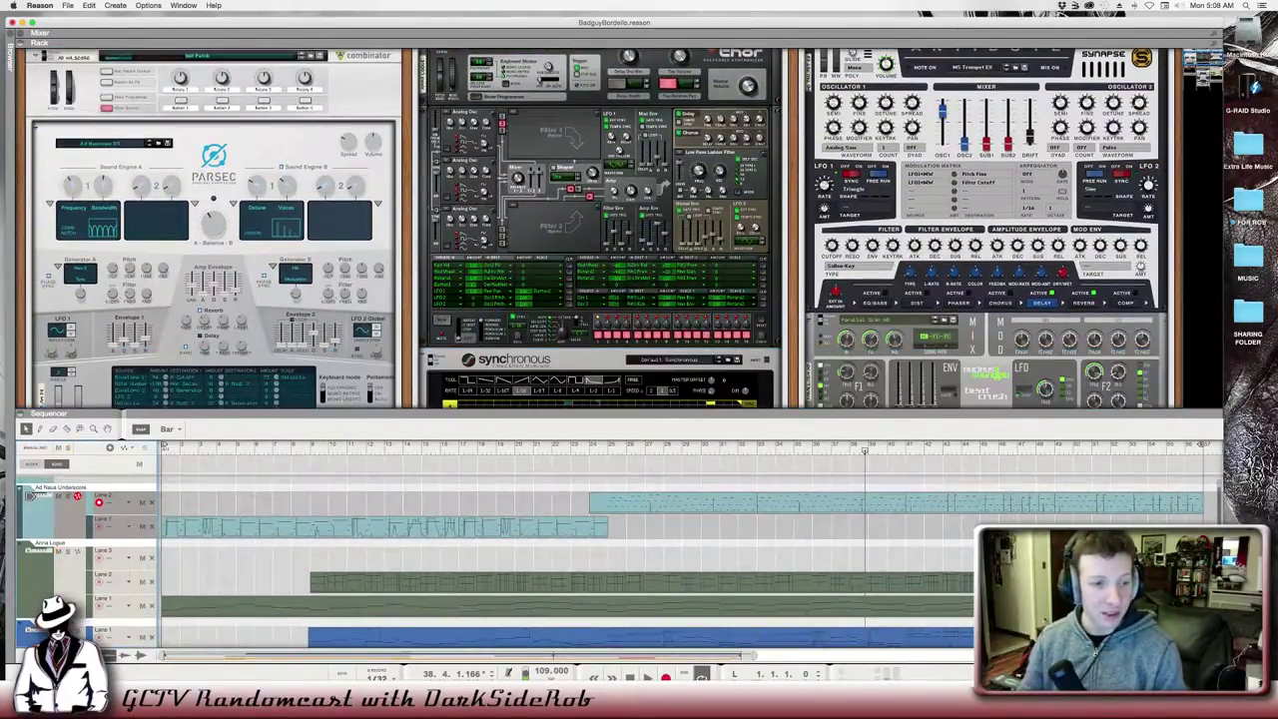
pyautogui.press('Return')
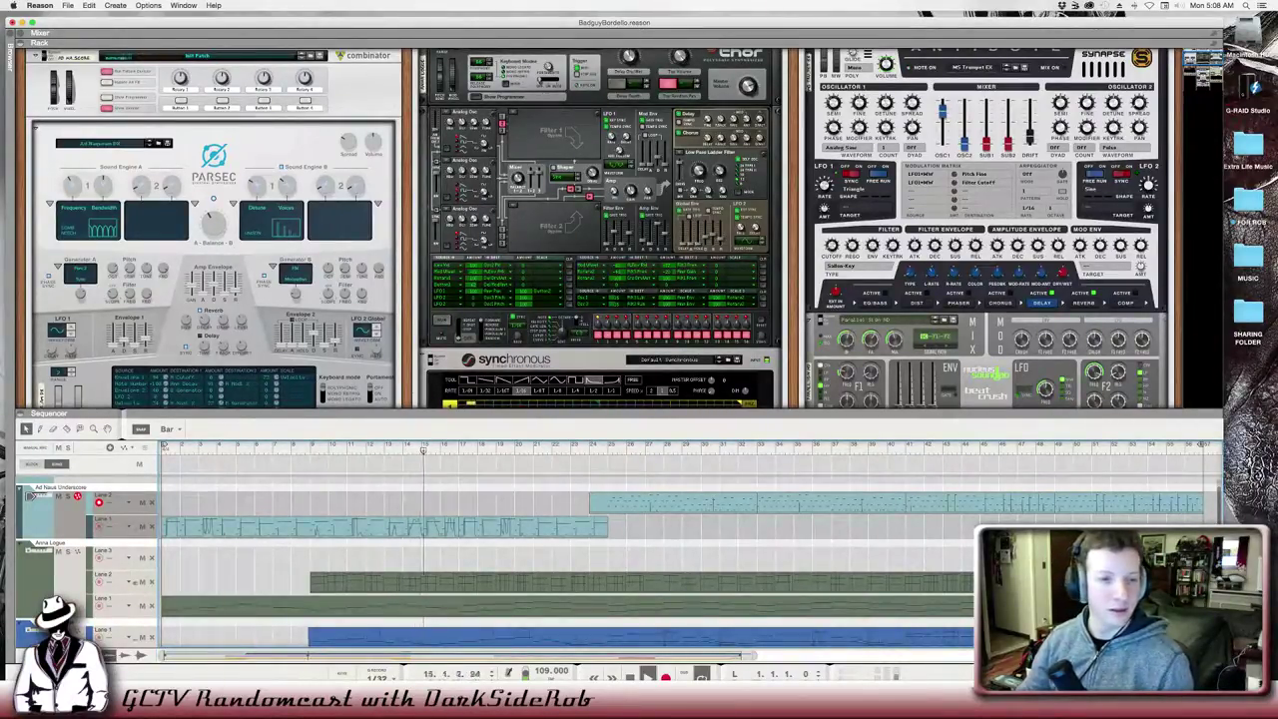
# Examine the full track arrangement and the mixer channel levels during playback, finishing with only the sequencer shown.
pyautogui.press('F6')
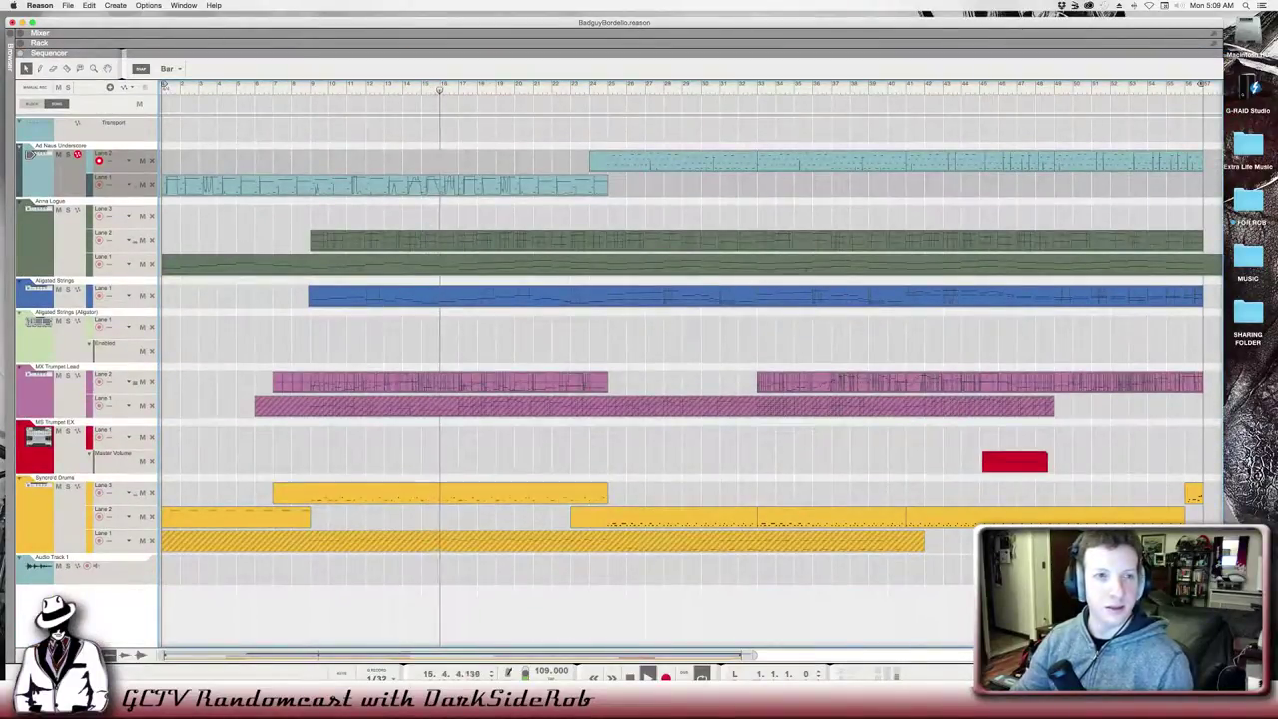
pyautogui.press('F5')
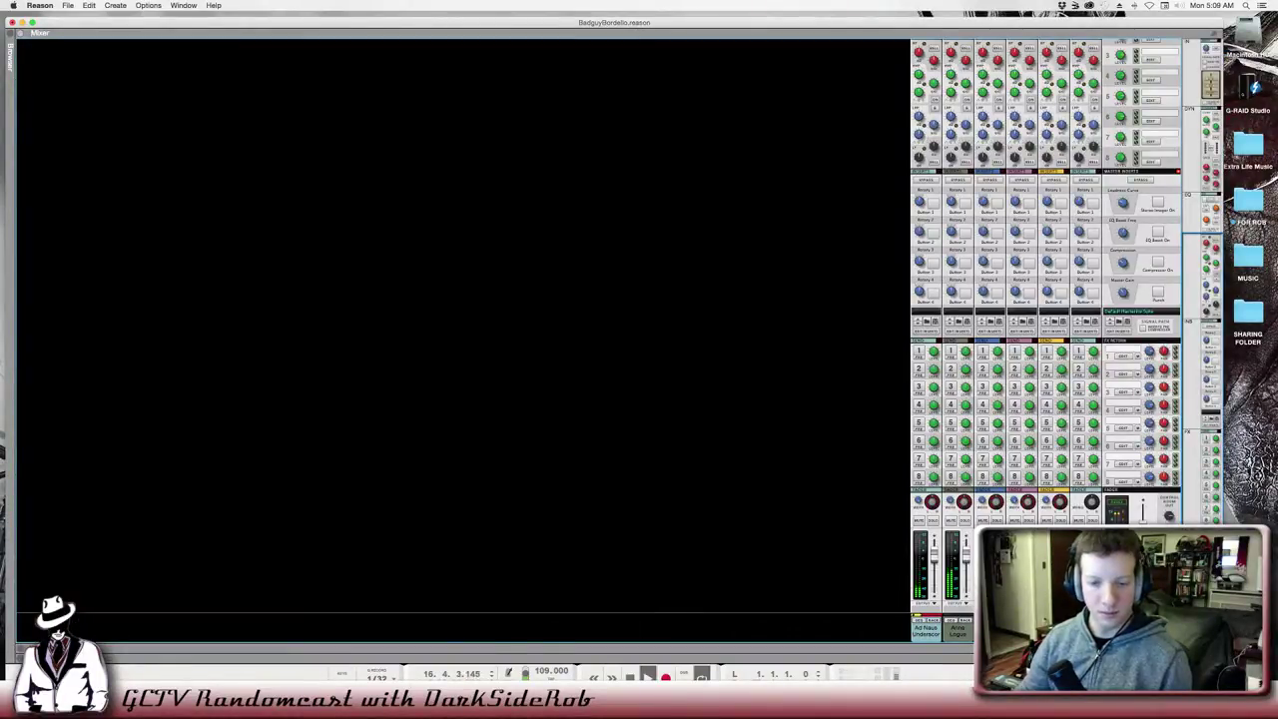
pyautogui.press('F7')
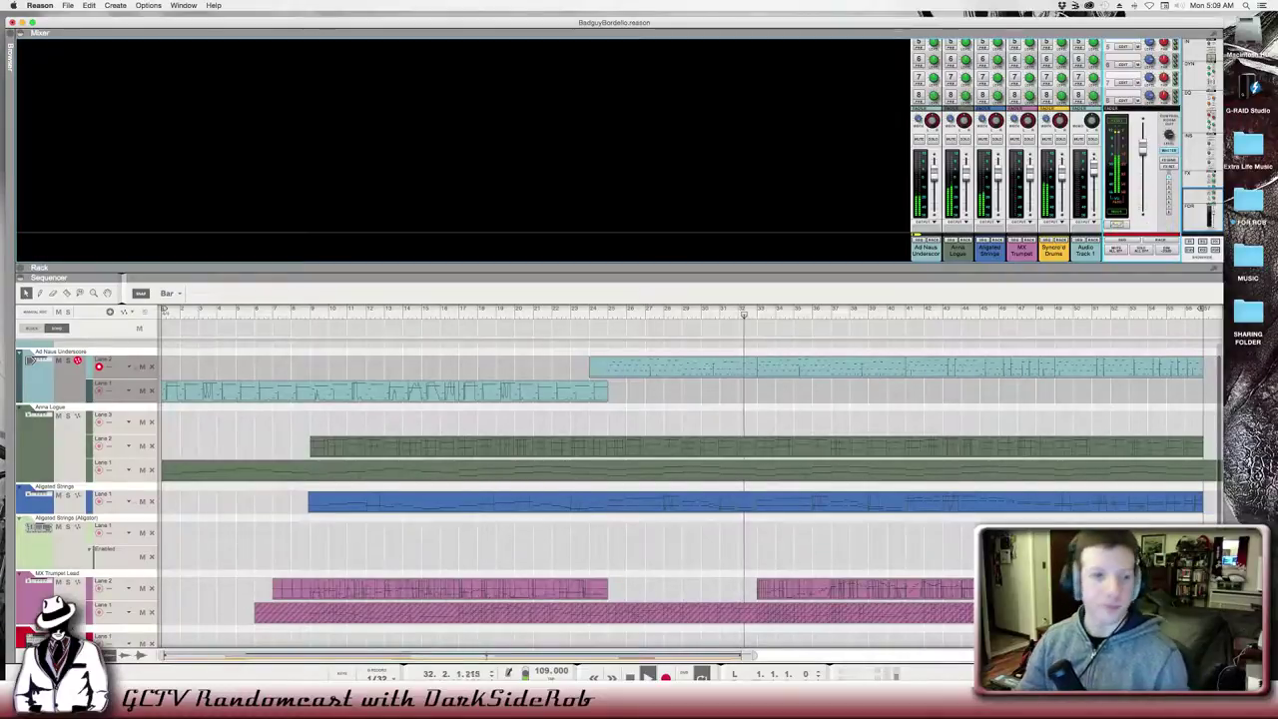
pyautogui.press('F7')
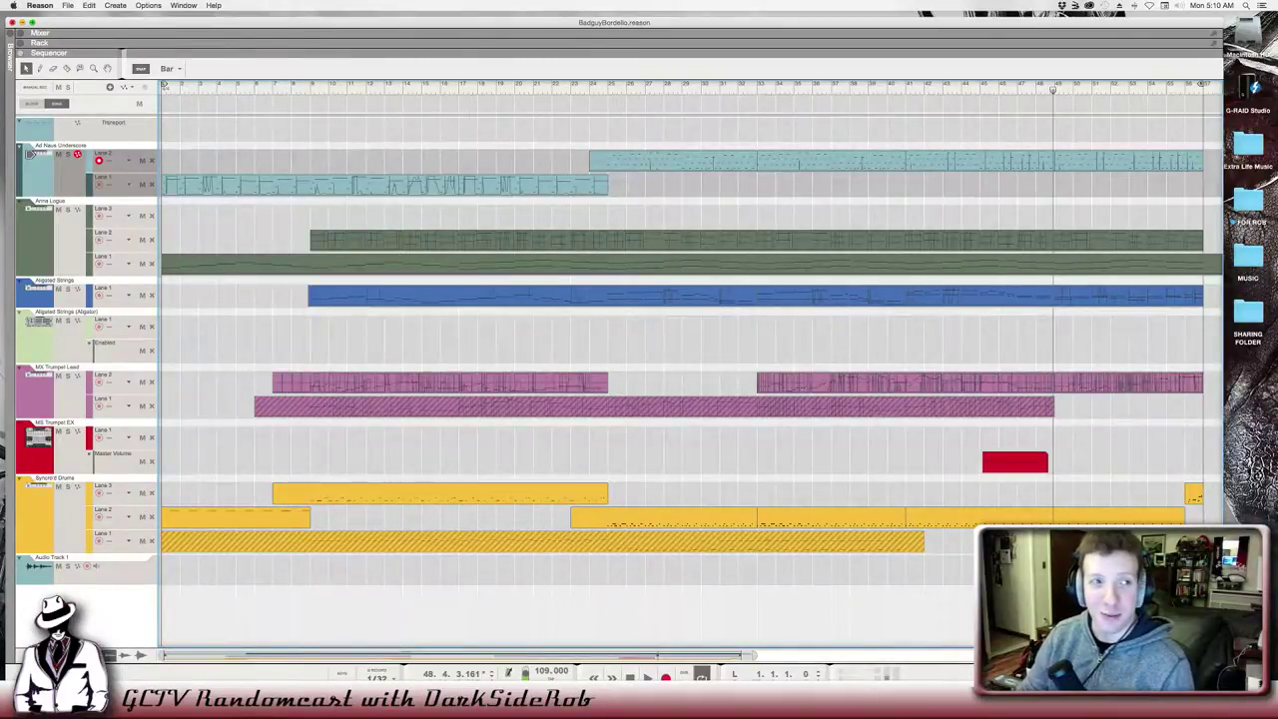
# Close the BadguyBordello song and open the recent song AlucardStrikesBack.reason, accepting the missing Rack Extensions notice.
pyautogui.press('super+w')
pyautogui.click(67, 5)
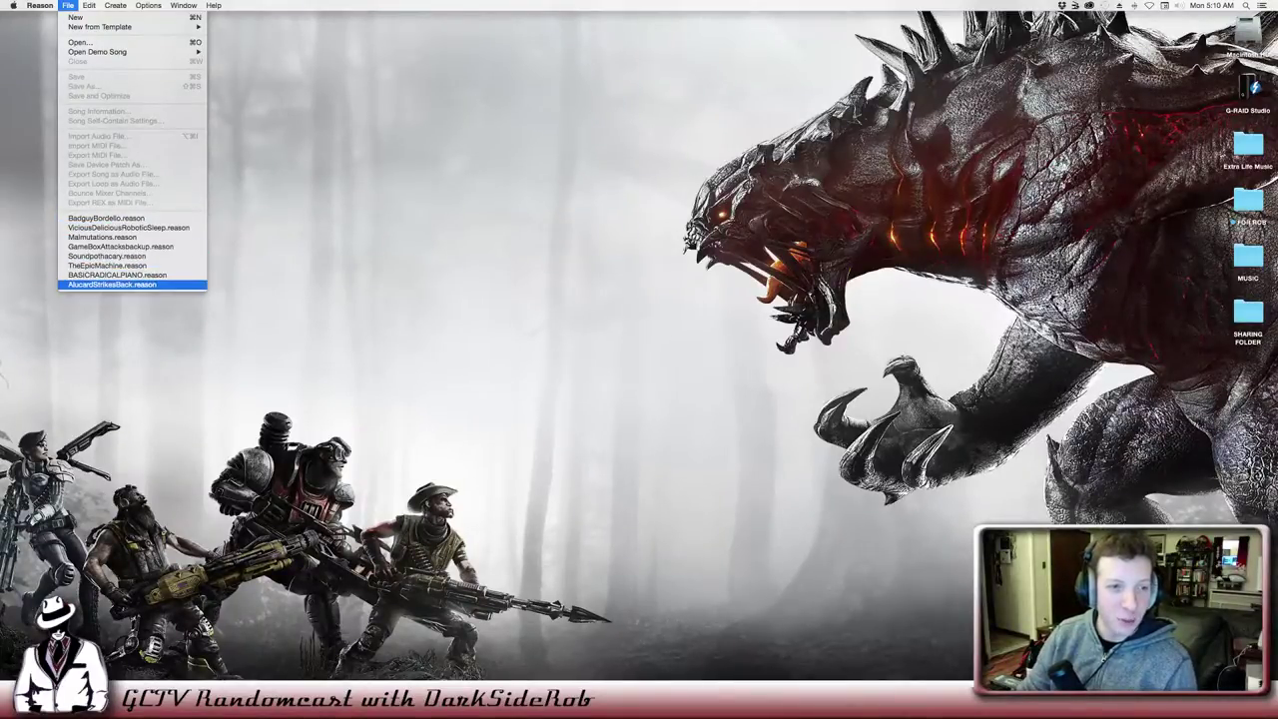
pyautogui.click(112, 285)
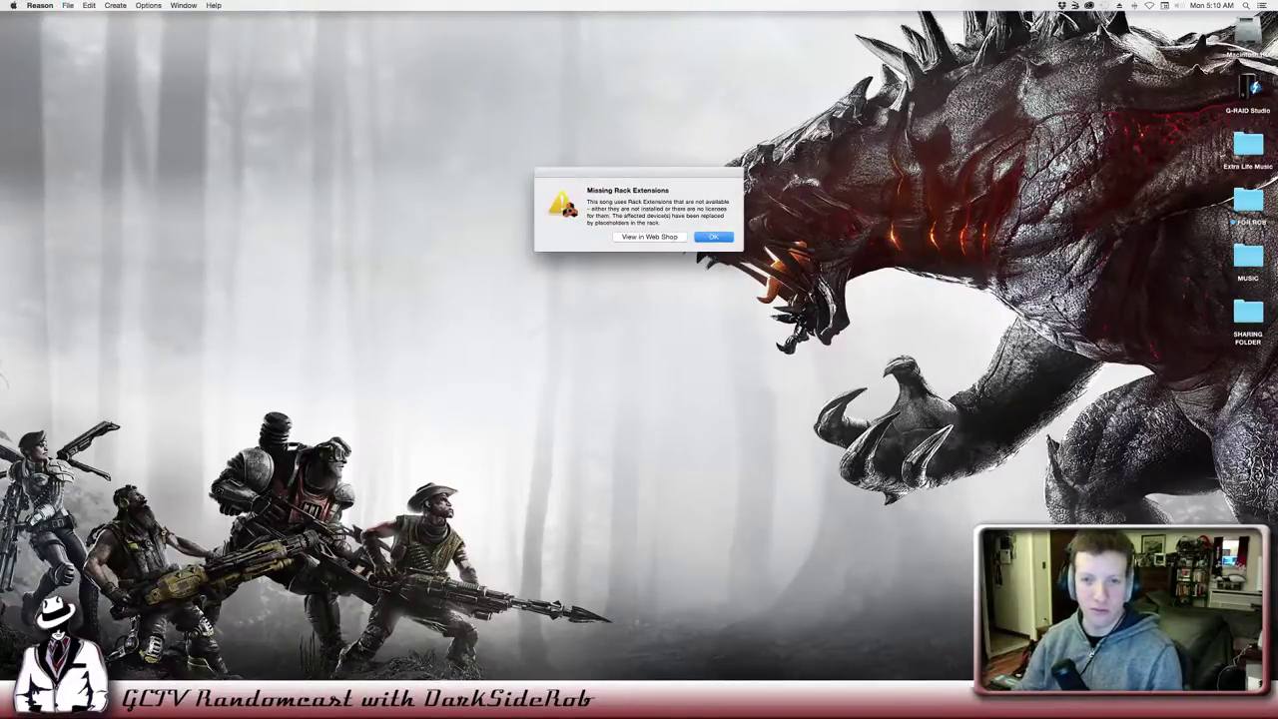
pyautogui.press('Return')
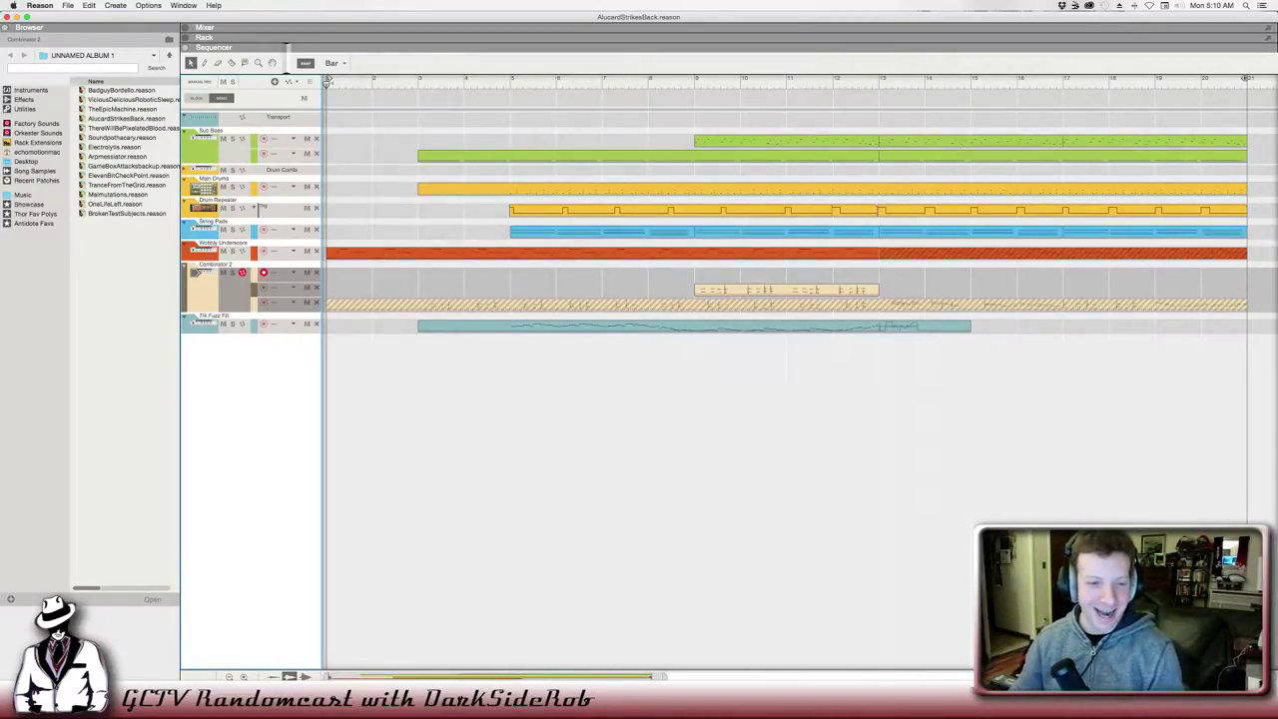
# Enlarge the sequencer track heights, hide the browser and play the AlucardStrikesBack song from the beginning.
pyautogui.click(243, 676)
pyautogui.click(244, 676)
pyautogui.click(244, 676)
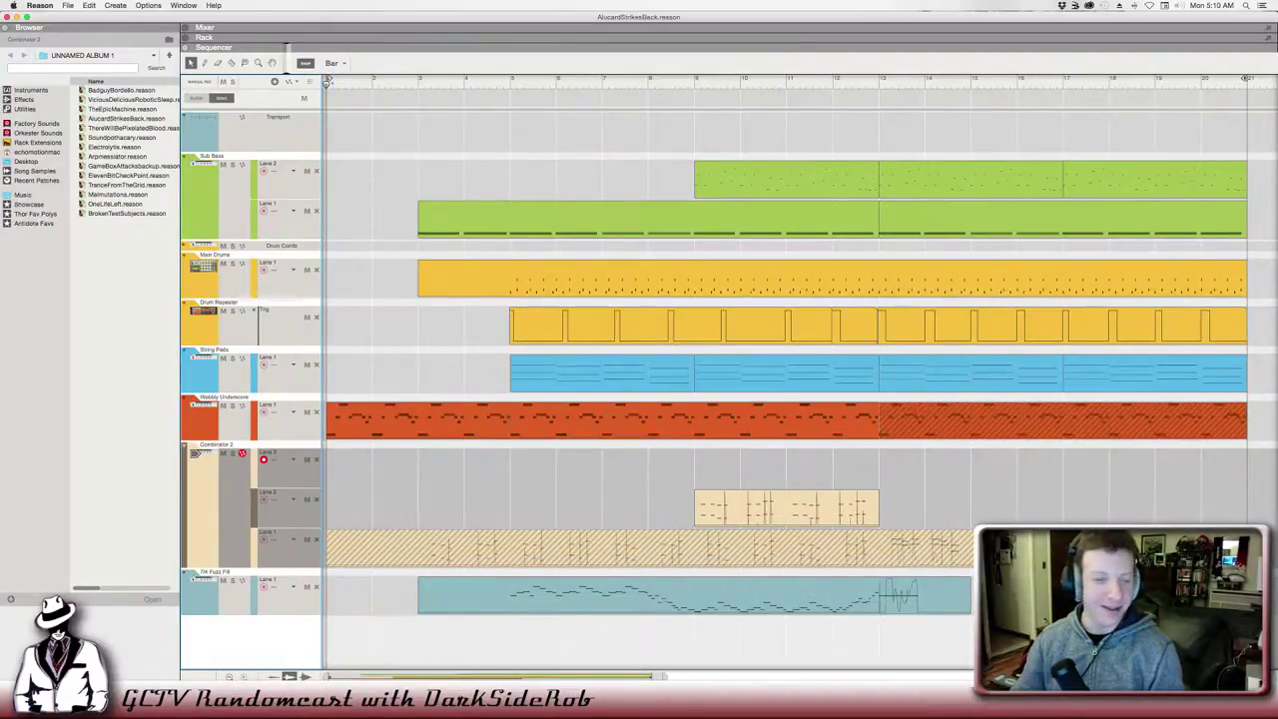
pyautogui.press('F3')
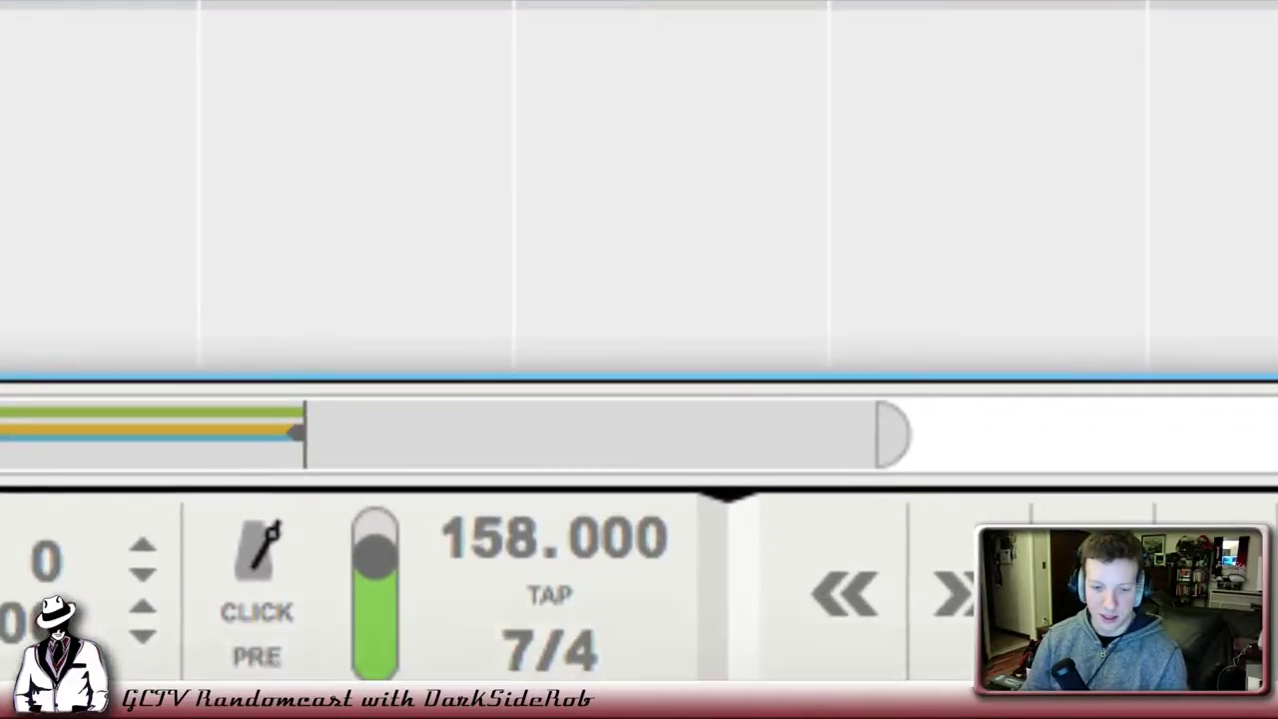
pyautogui.moveTo(572, 594)
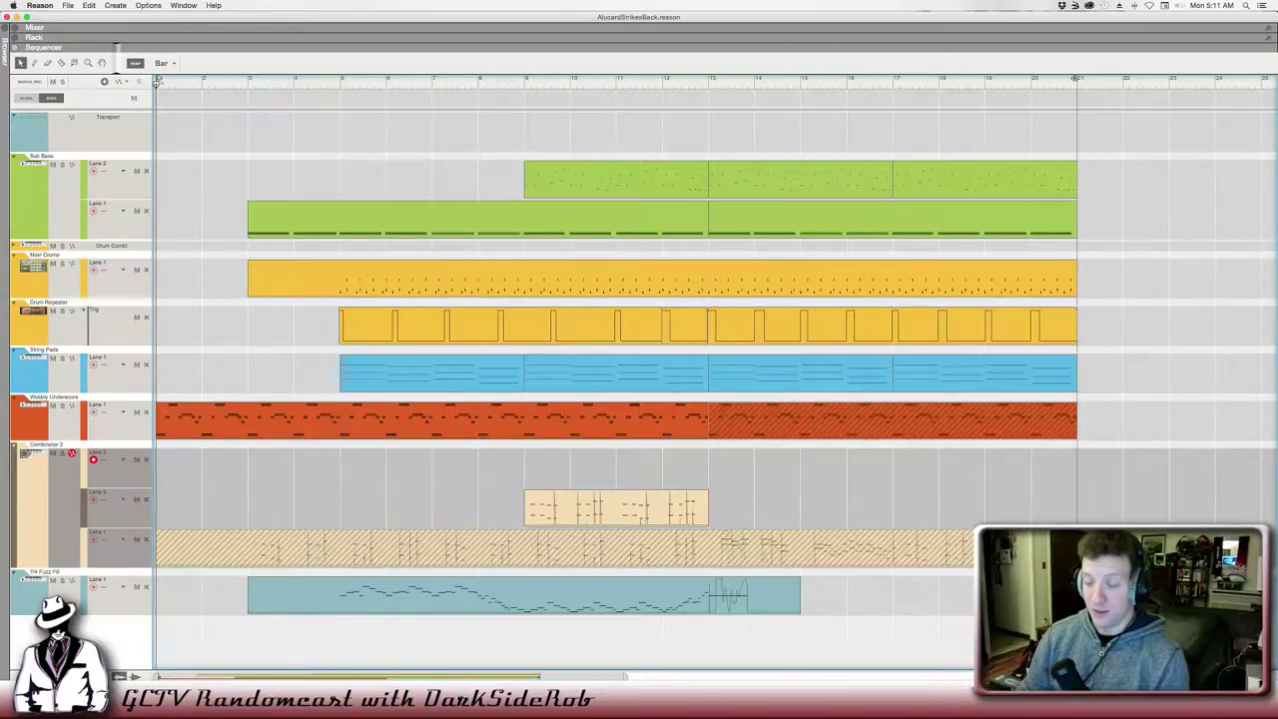
pyautogui.press('space')
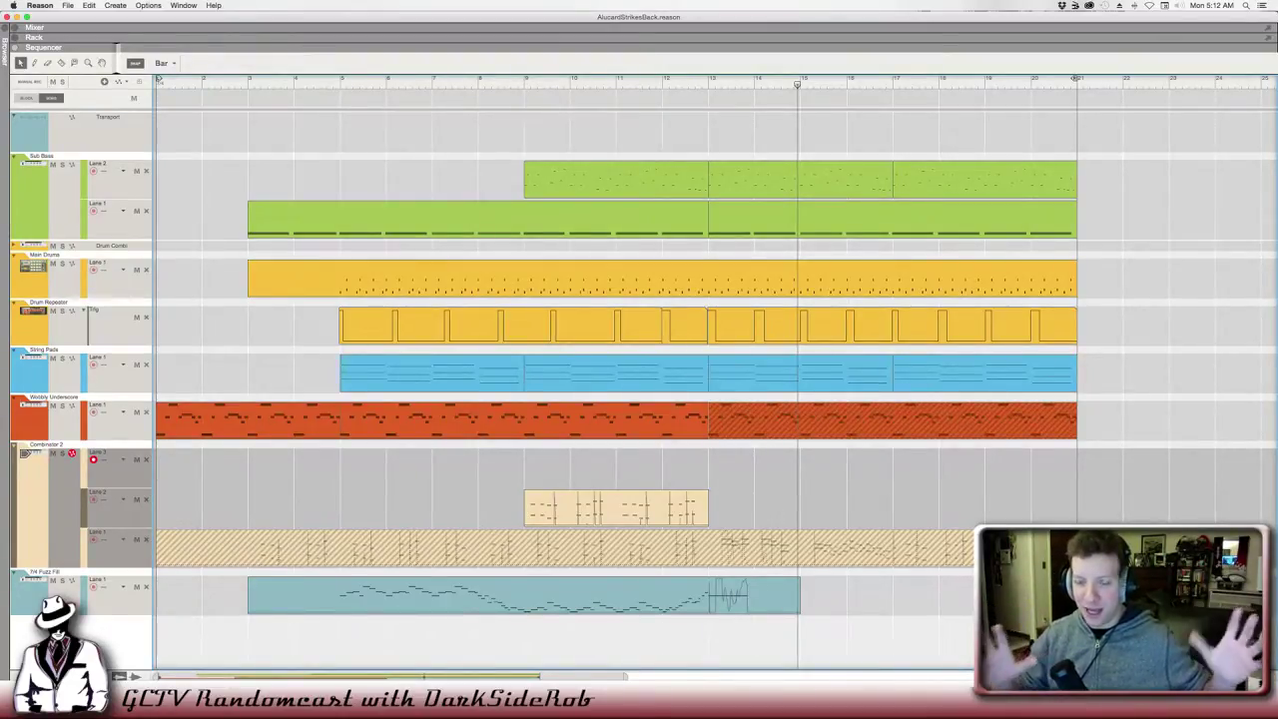
# Save the AlucardStrikesBack song and open ElevenBitCheckPoint.reason from the browser's song list.
pyautogui.click(68, 5)
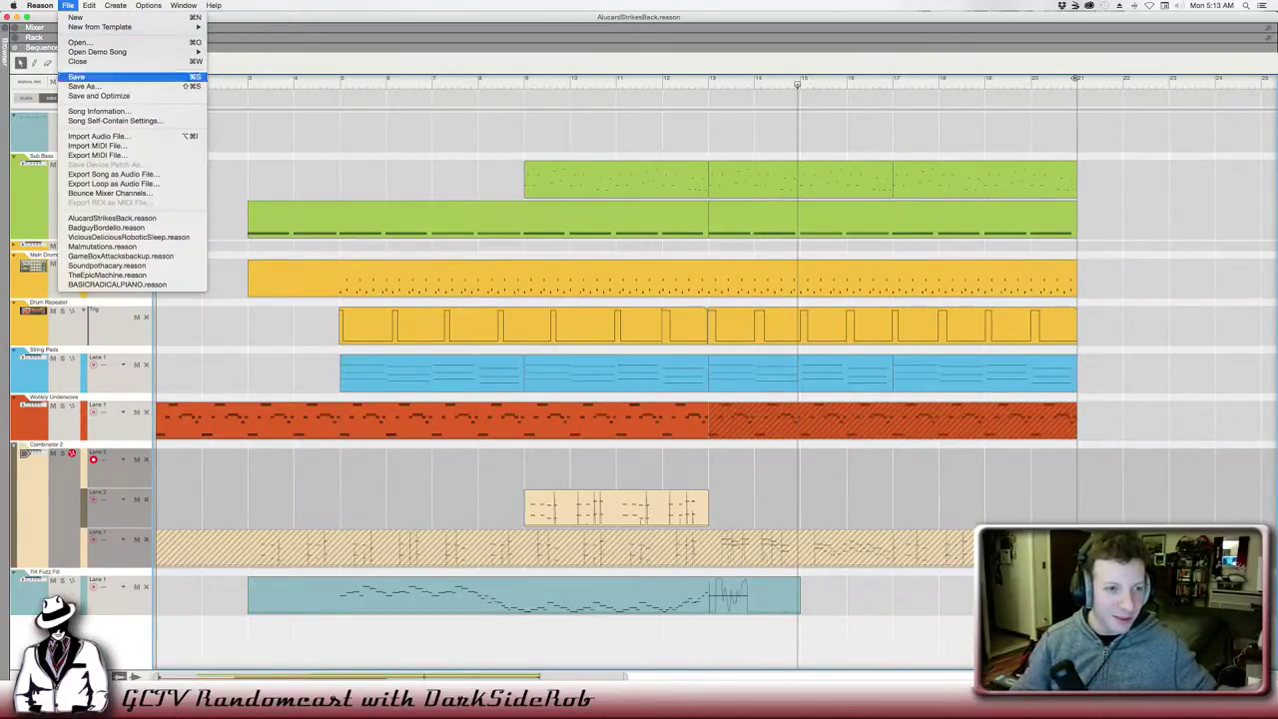
pyautogui.click(90, 77)
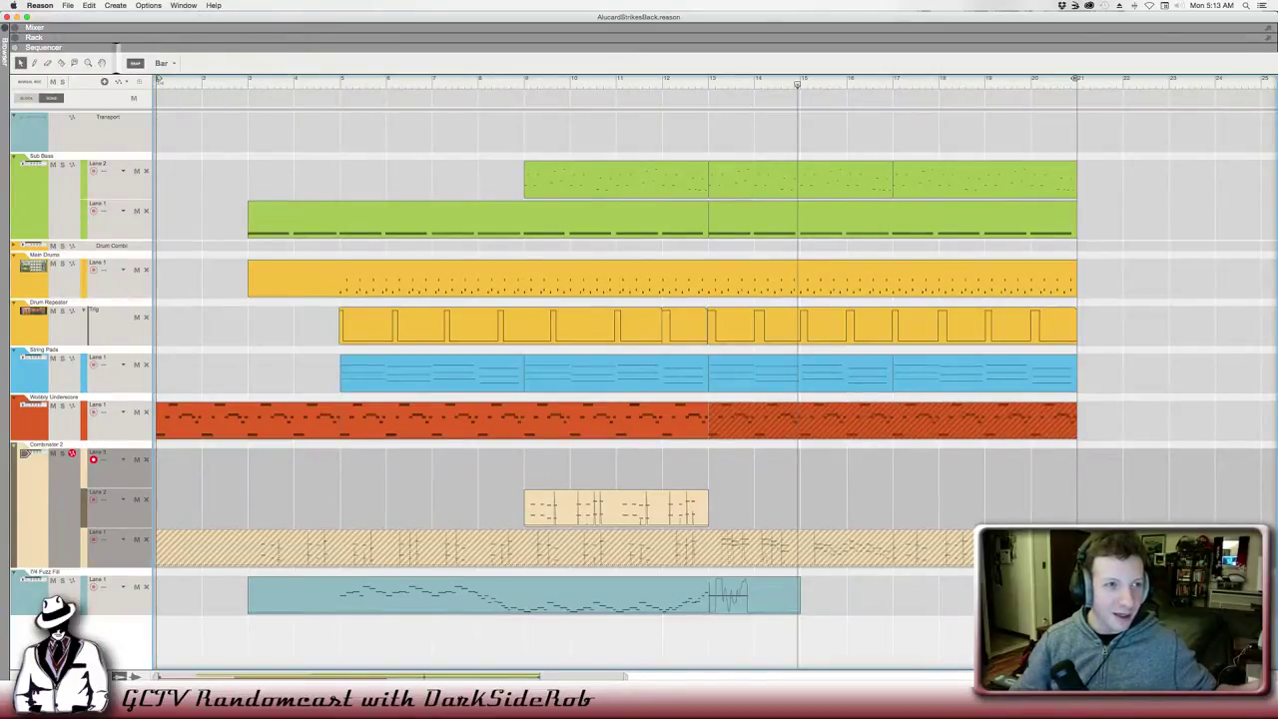
pyautogui.click(4, 28)
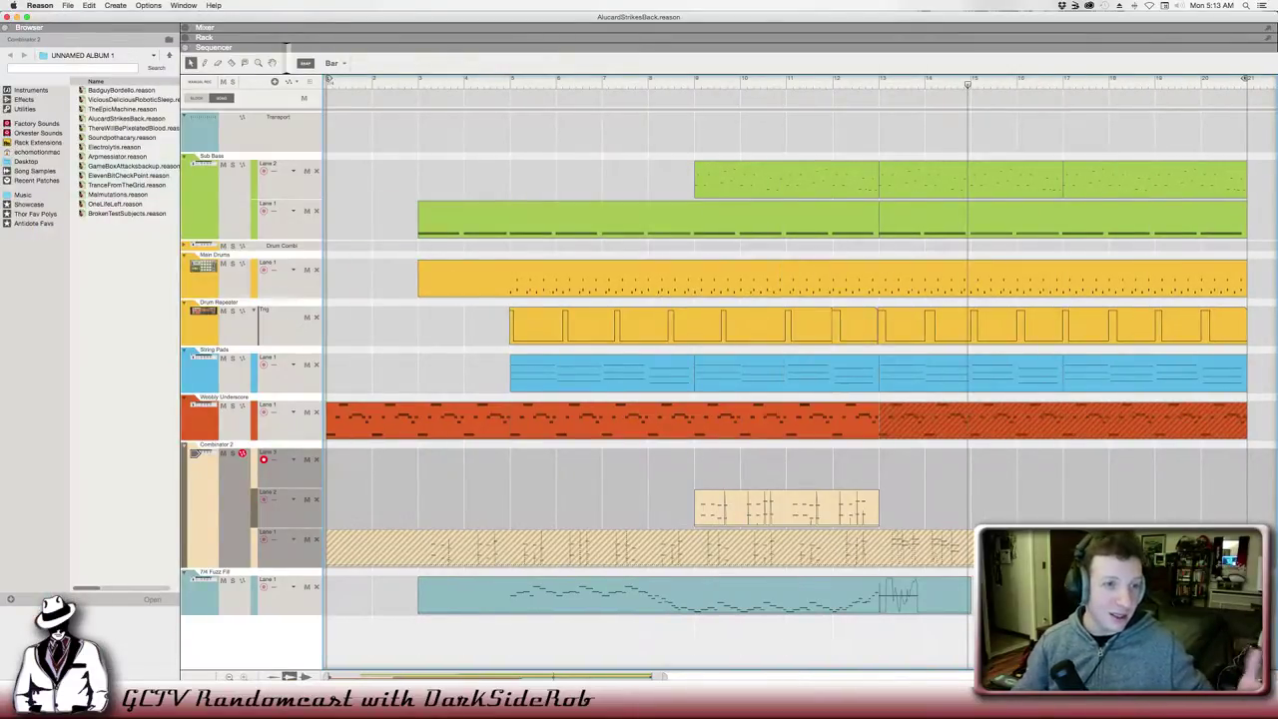
pyautogui.click(128, 175)
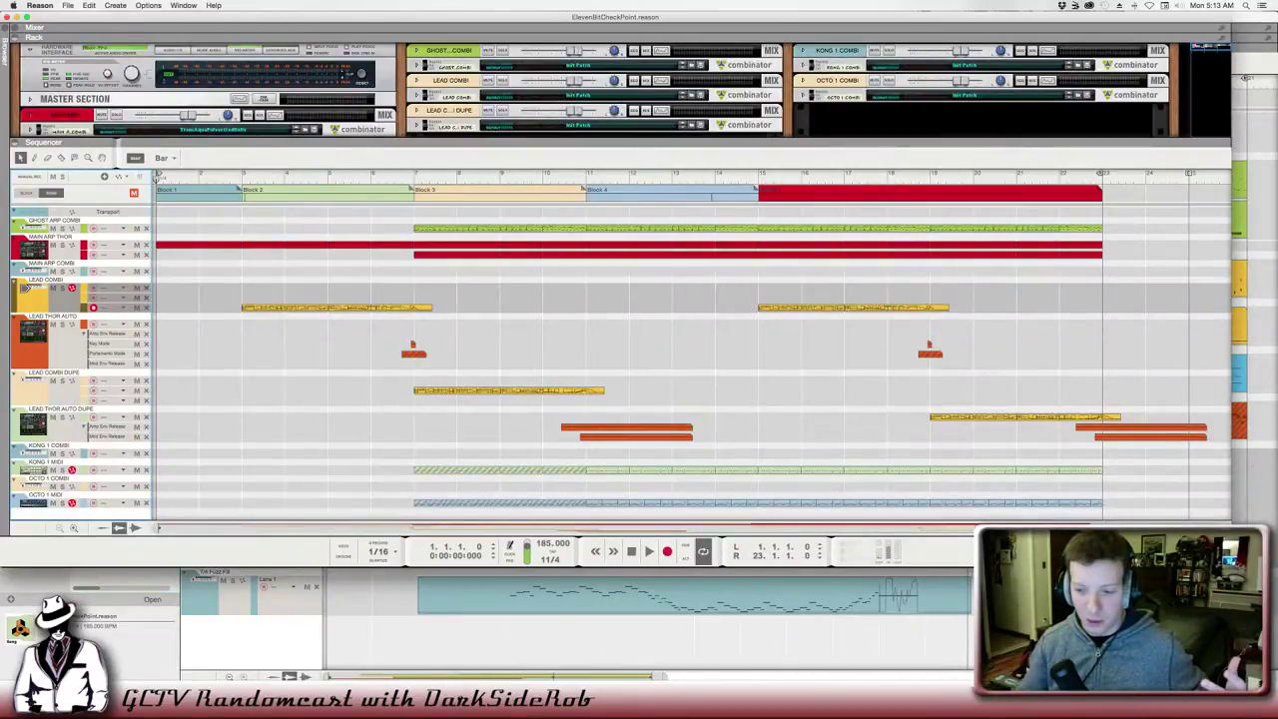
# Bring the ElevenBitCheckPoint song window back to the front and play the song.
pyautogui.press('super+w')
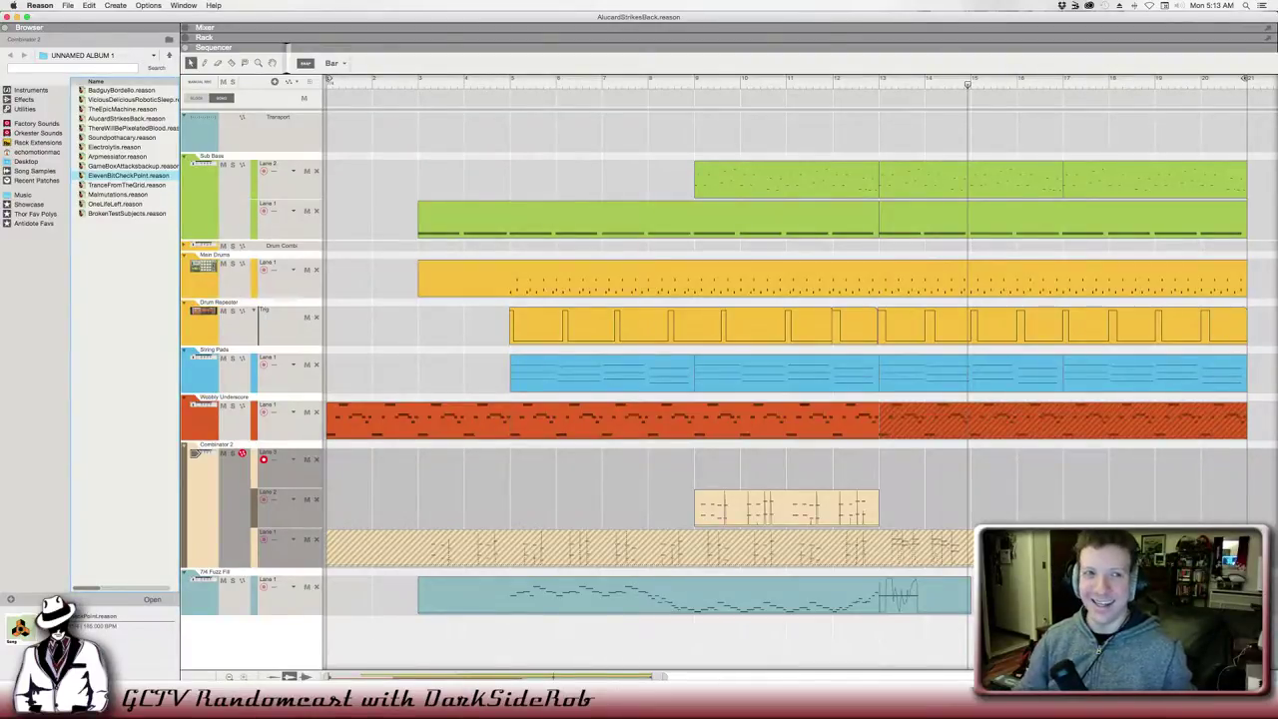
pyautogui.click(184, 5)
pyautogui.click(230, 228)
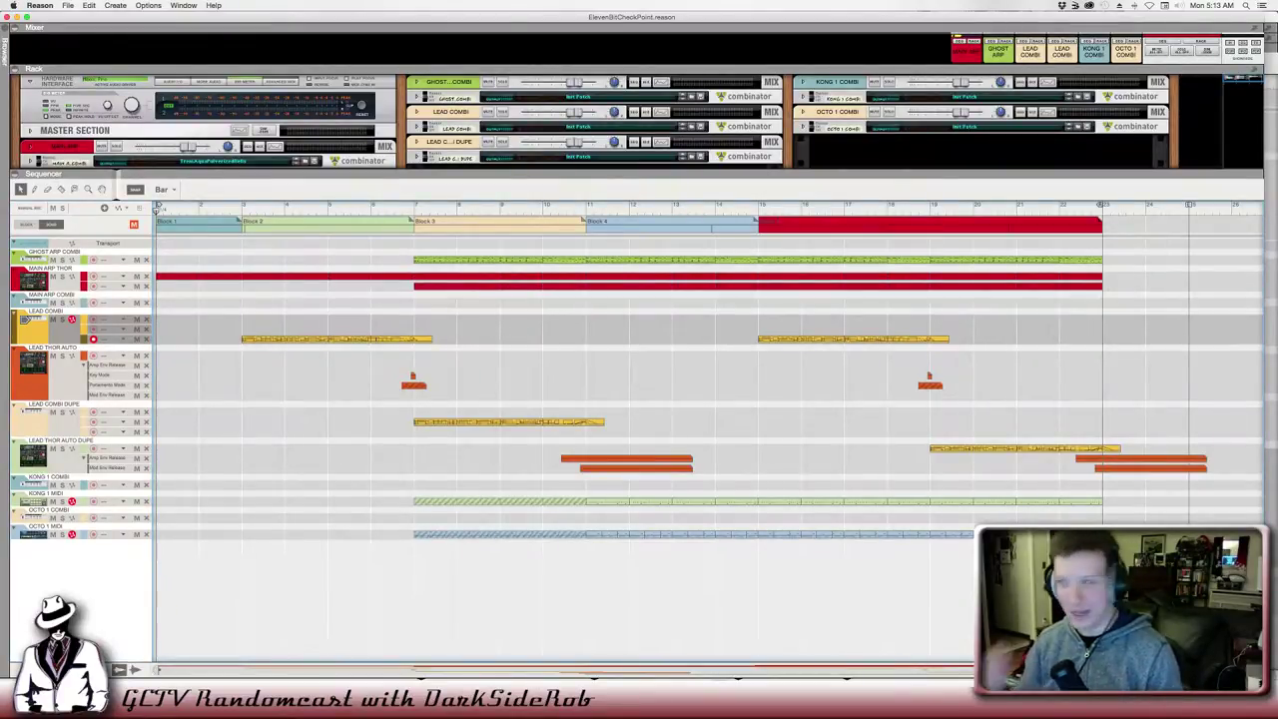
pyautogui.press('space')
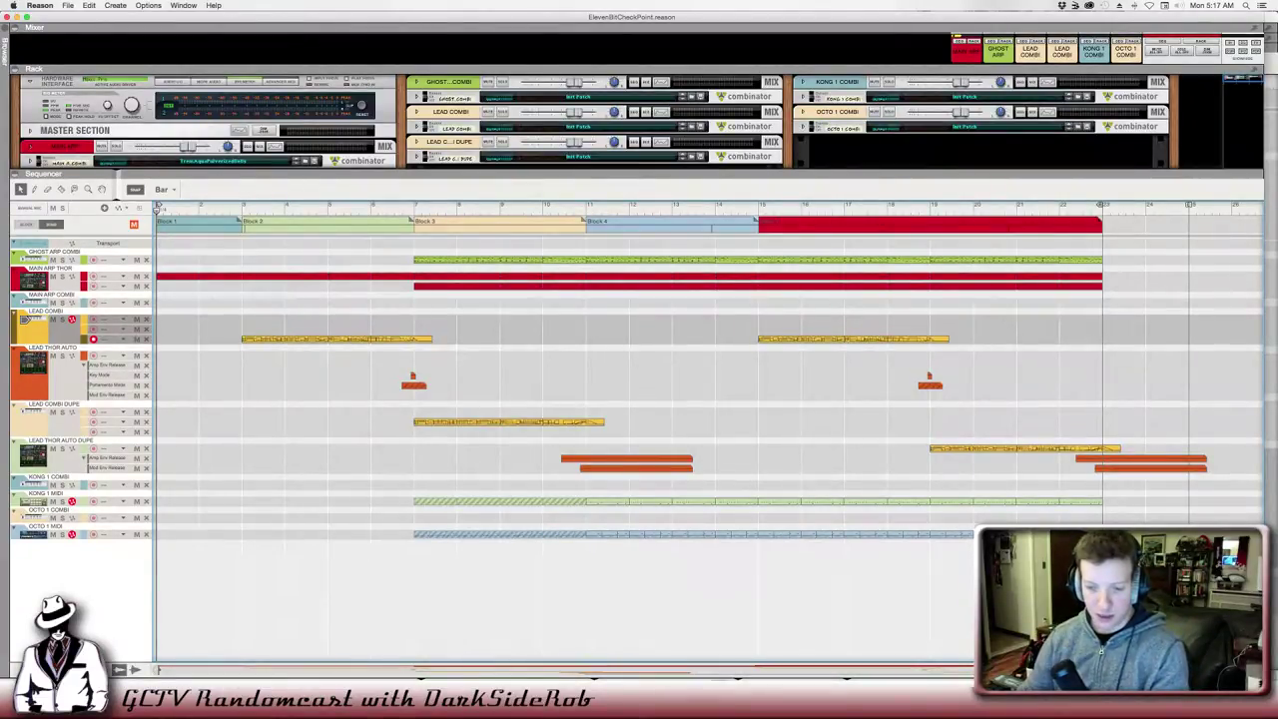
# Switch to Audio Hijack, minimize its window and return to Reason.
pyautogui.press('super+grave')
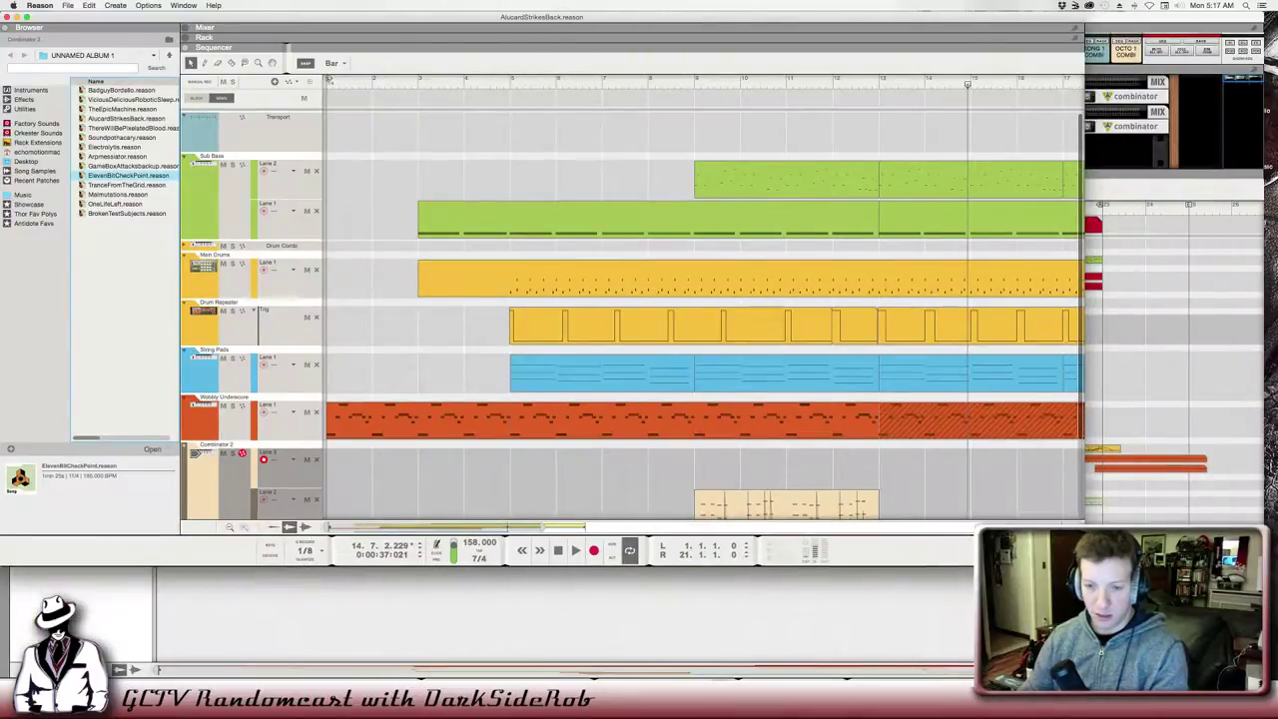
pyautogui.press('super+grave')
pyautogui.press('super+Tab')
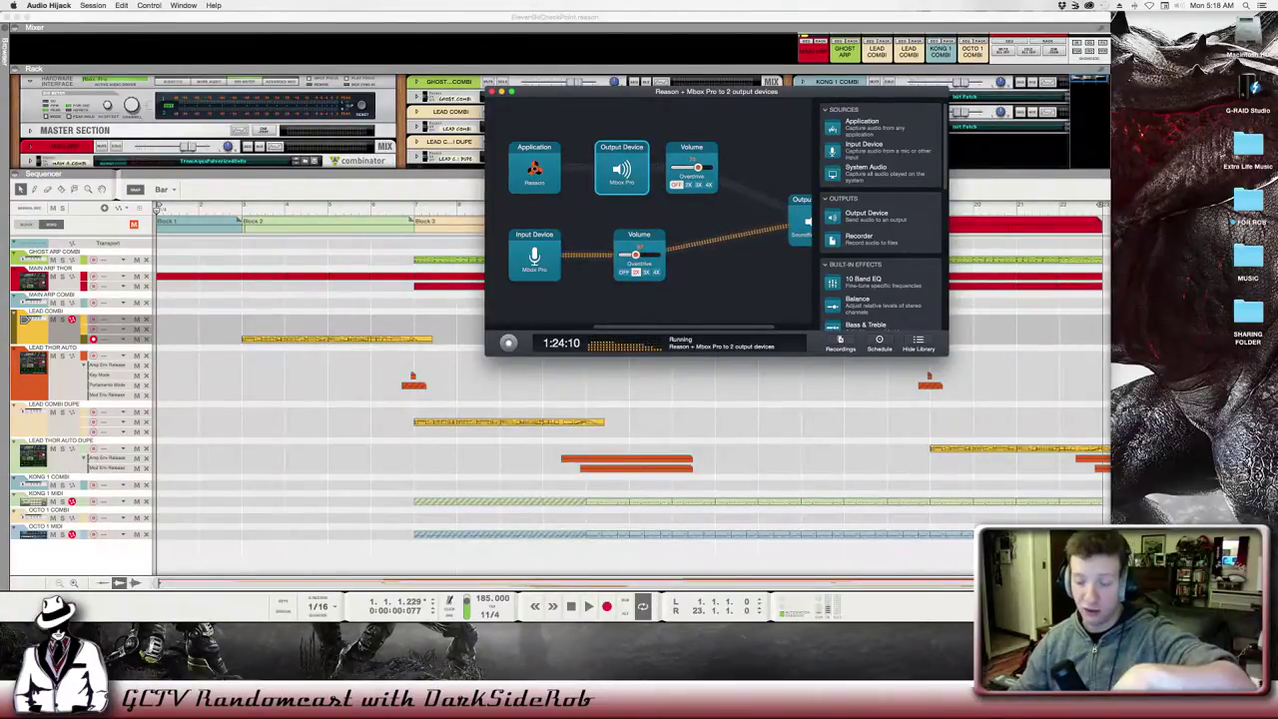
pyautogui.press('super+m')
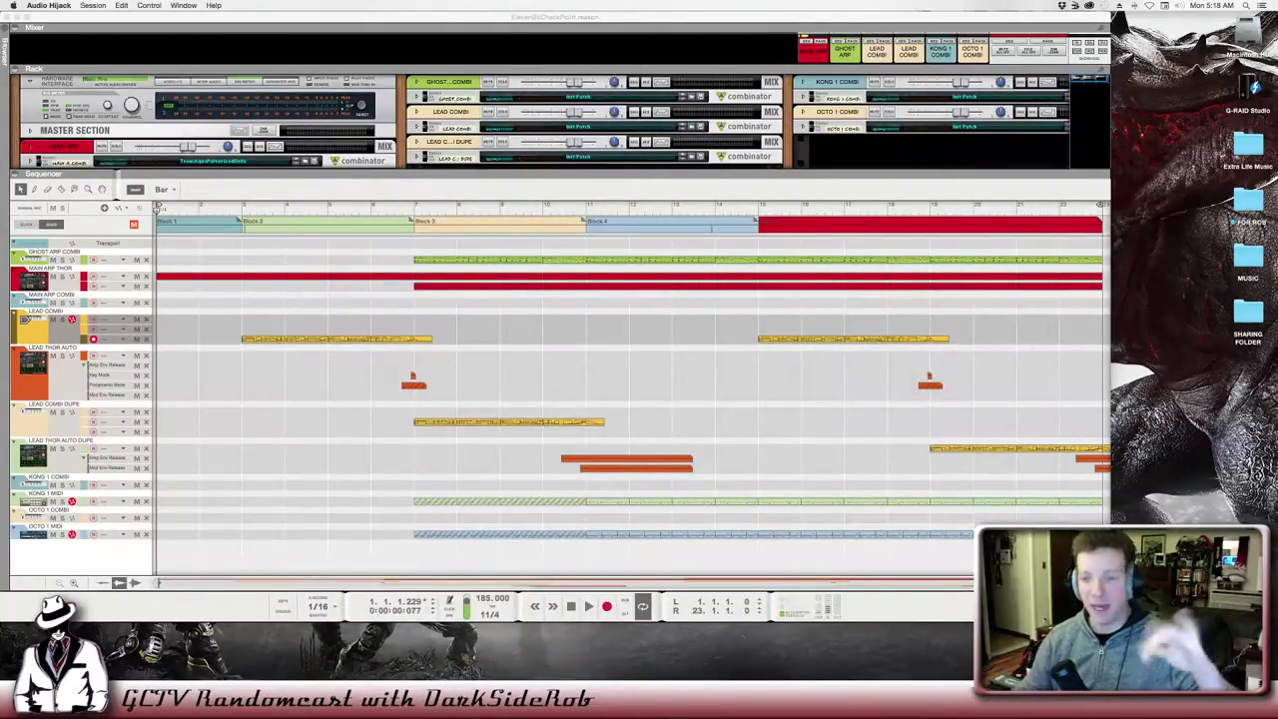
pyautogui.press('super+Tab')
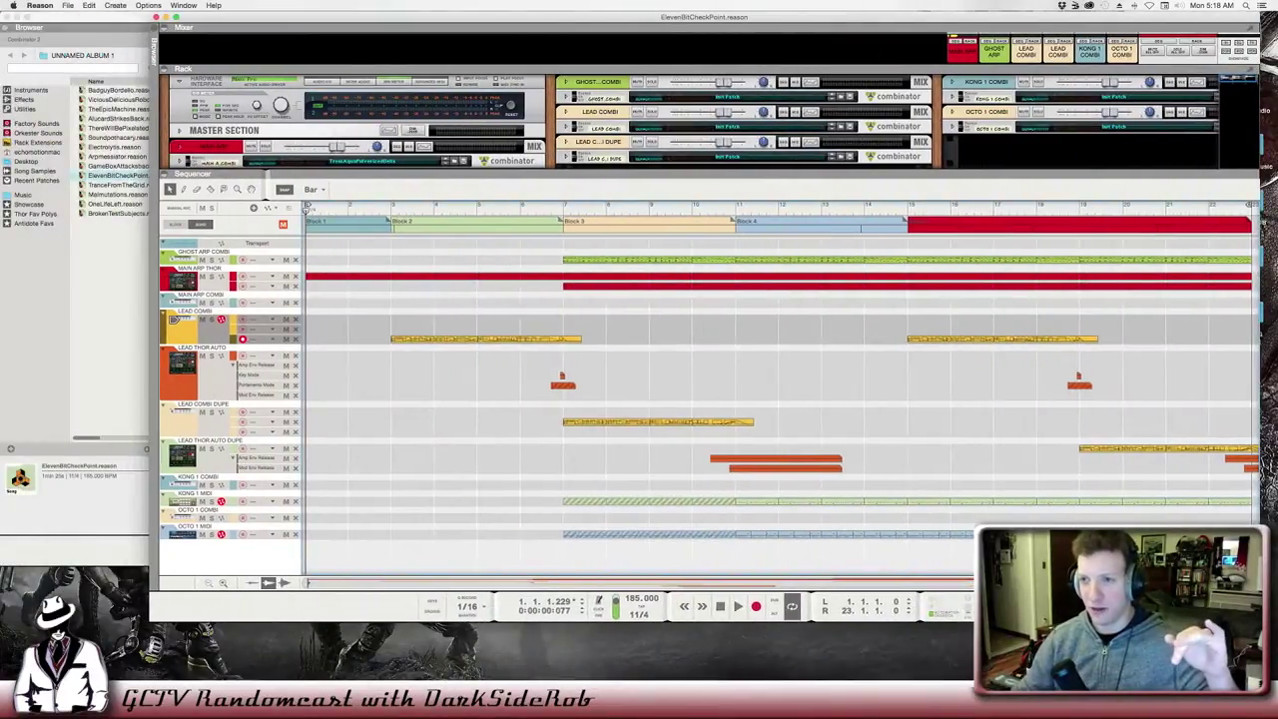
# Show only the rack of the AlucardStrikesBack song without the browser and examine the Polar pitch shifter's Dark Chorus settings.
pyautogui.press('super+grave')
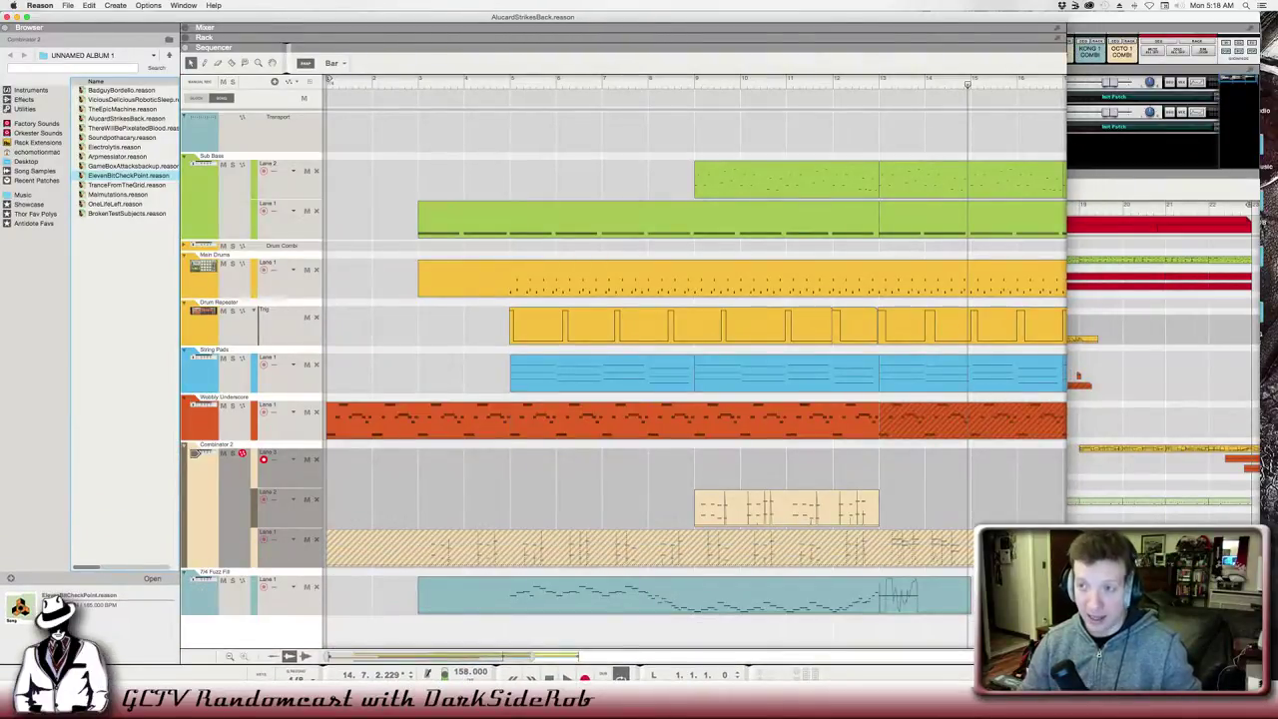
pyautogui.press('super+grave')
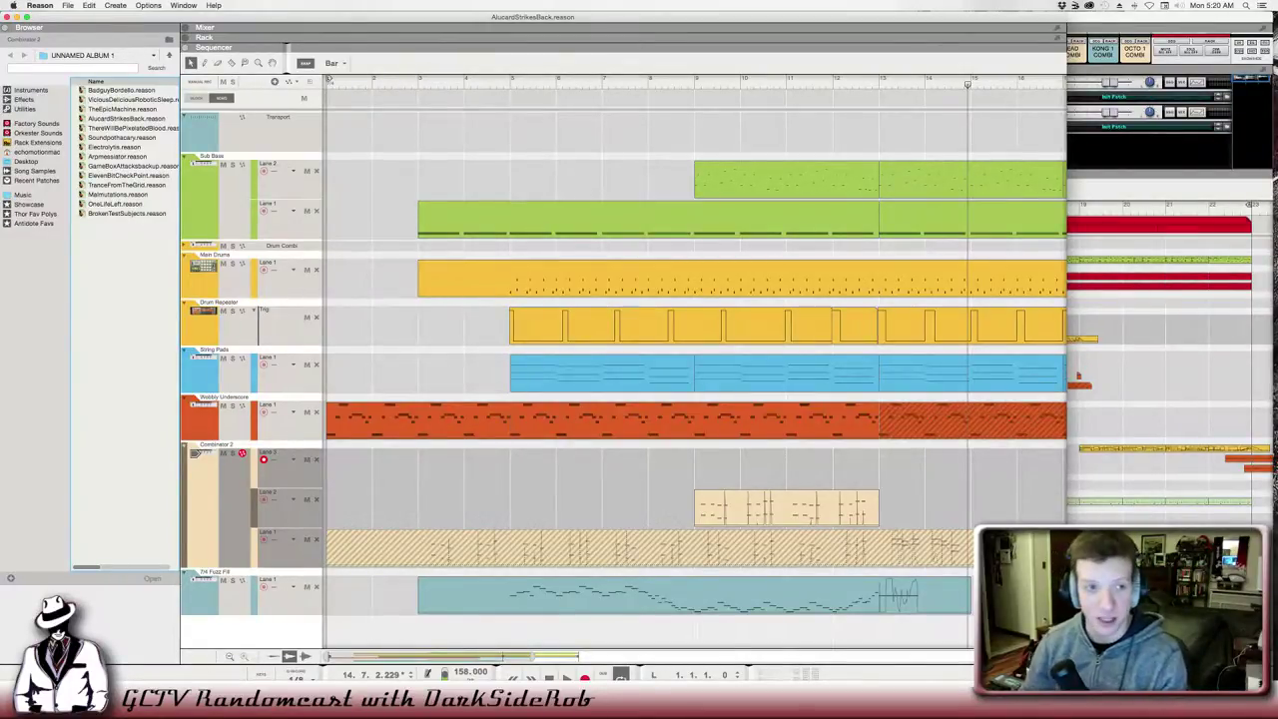
pyautogui.press('F3')
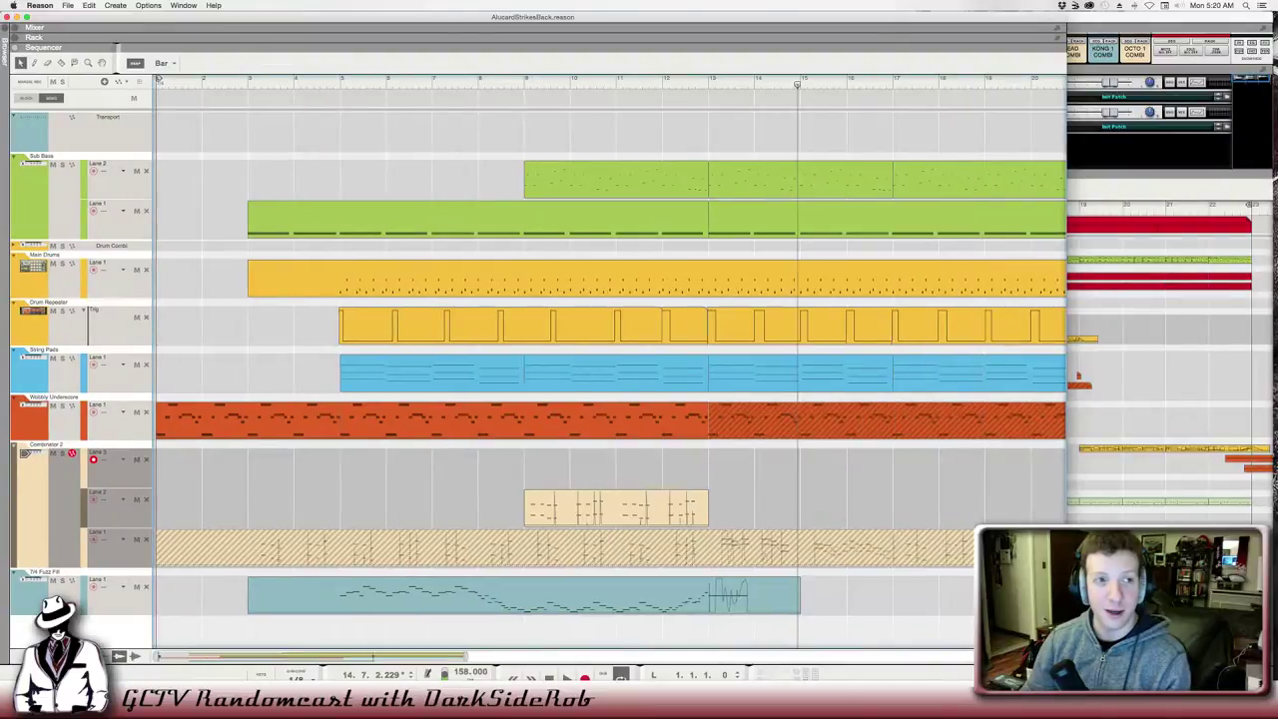
pyautogui.press('F6')
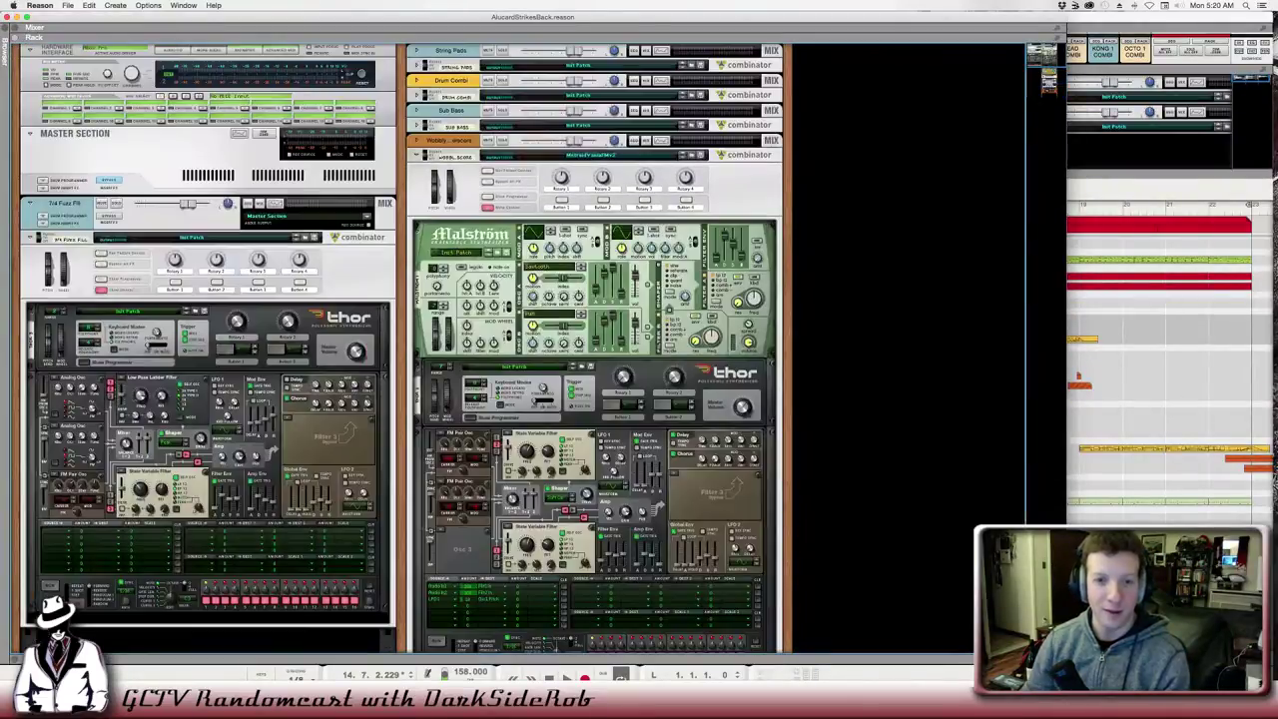
pyautogui.scroll(-10, 594, 349)
pyautogui.scroll(3, 612, 275)
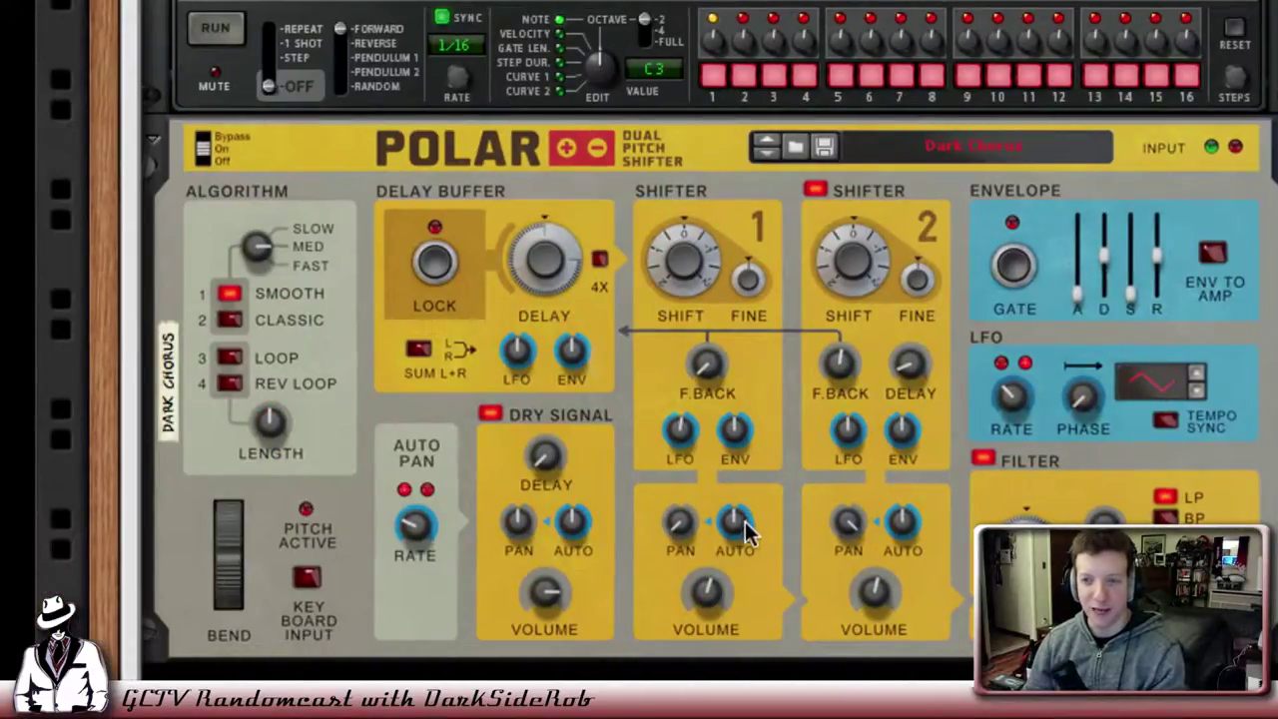
pyautogui.moveTo(751, 534)
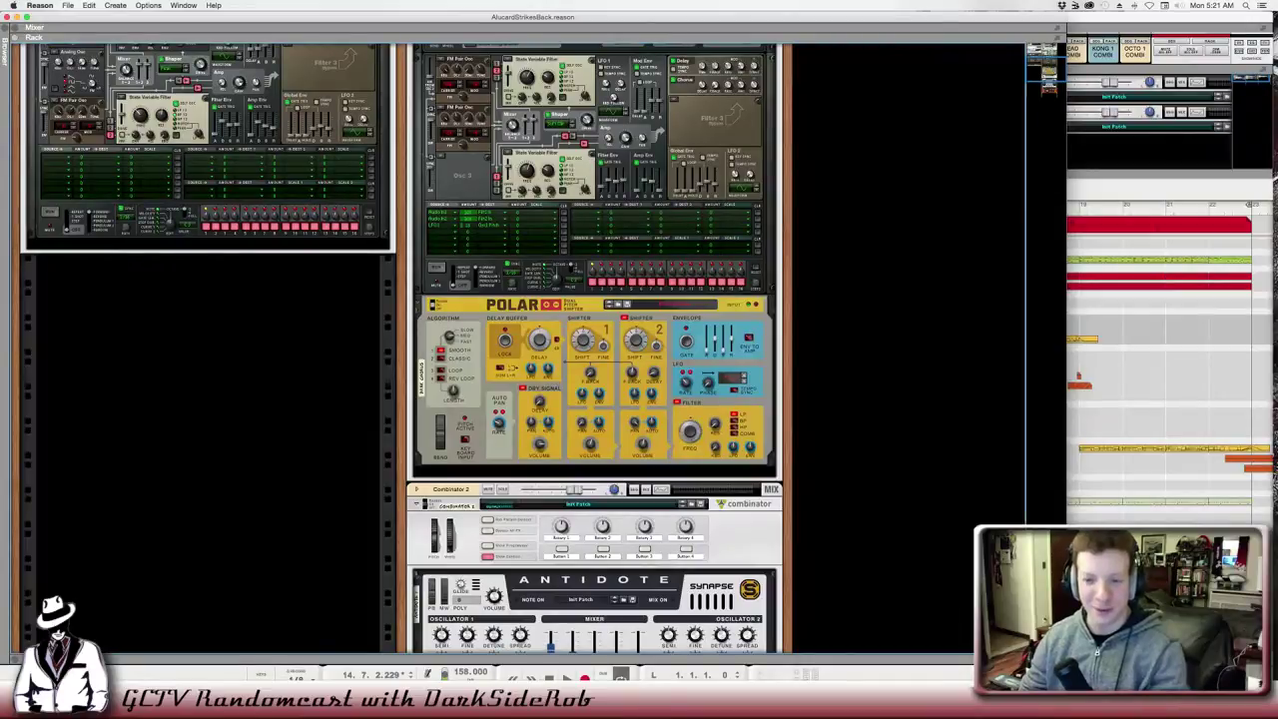
# Check the cabling between Malström, Thor and Polar on the back of the rack, and return to the front.
pyautogui.scroll(5, 599, 350)
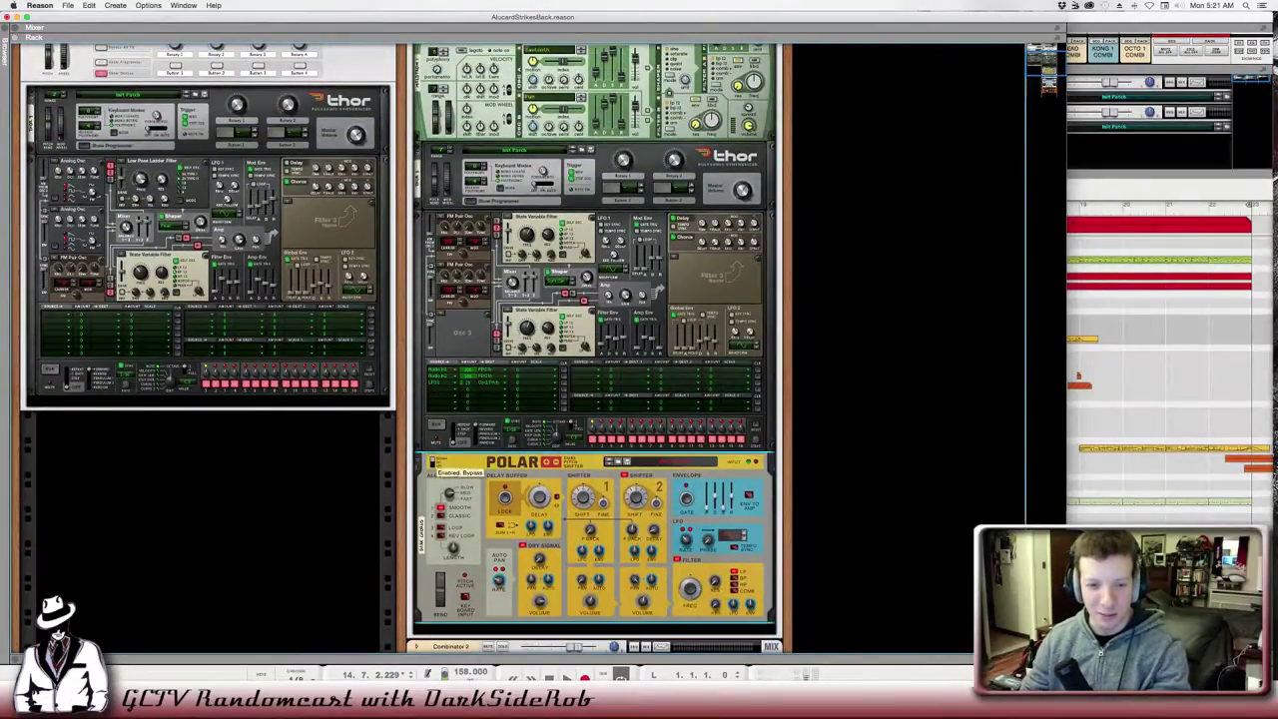
pyautogui.scroll(2, 599, 350)
pyautogui.scroll(1, 599, 350)
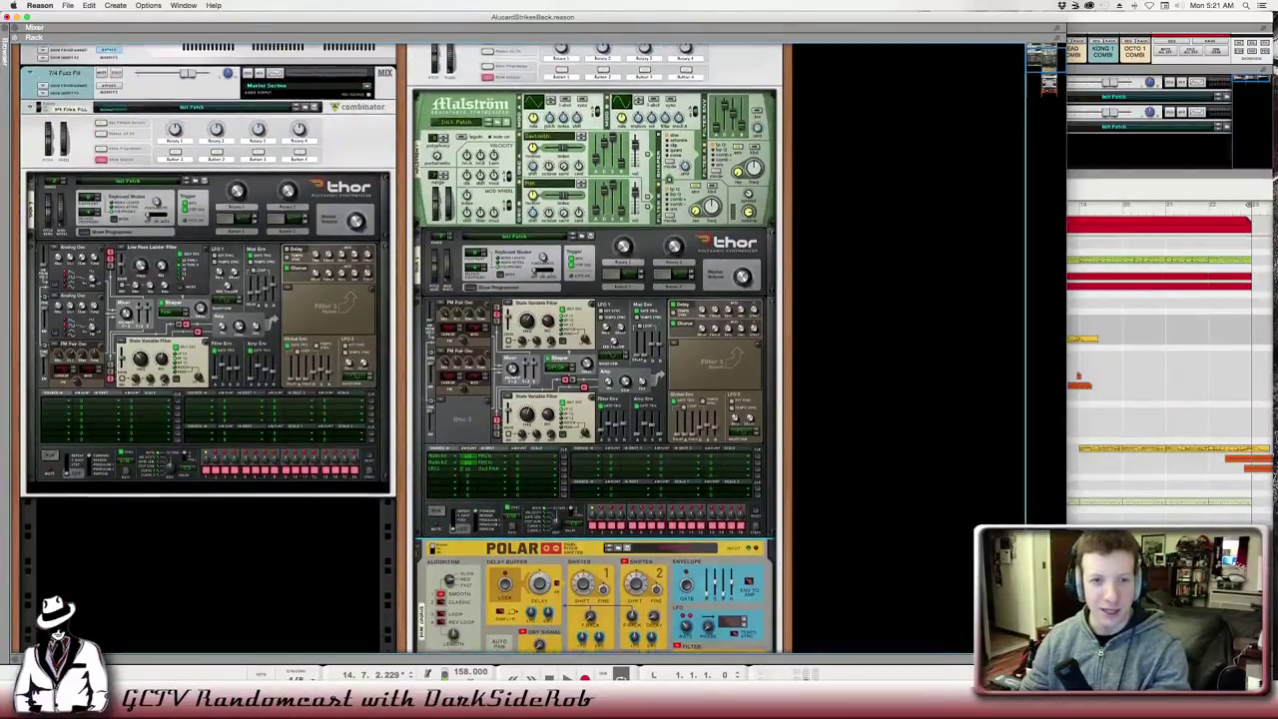
pyautogui.press('Tab')
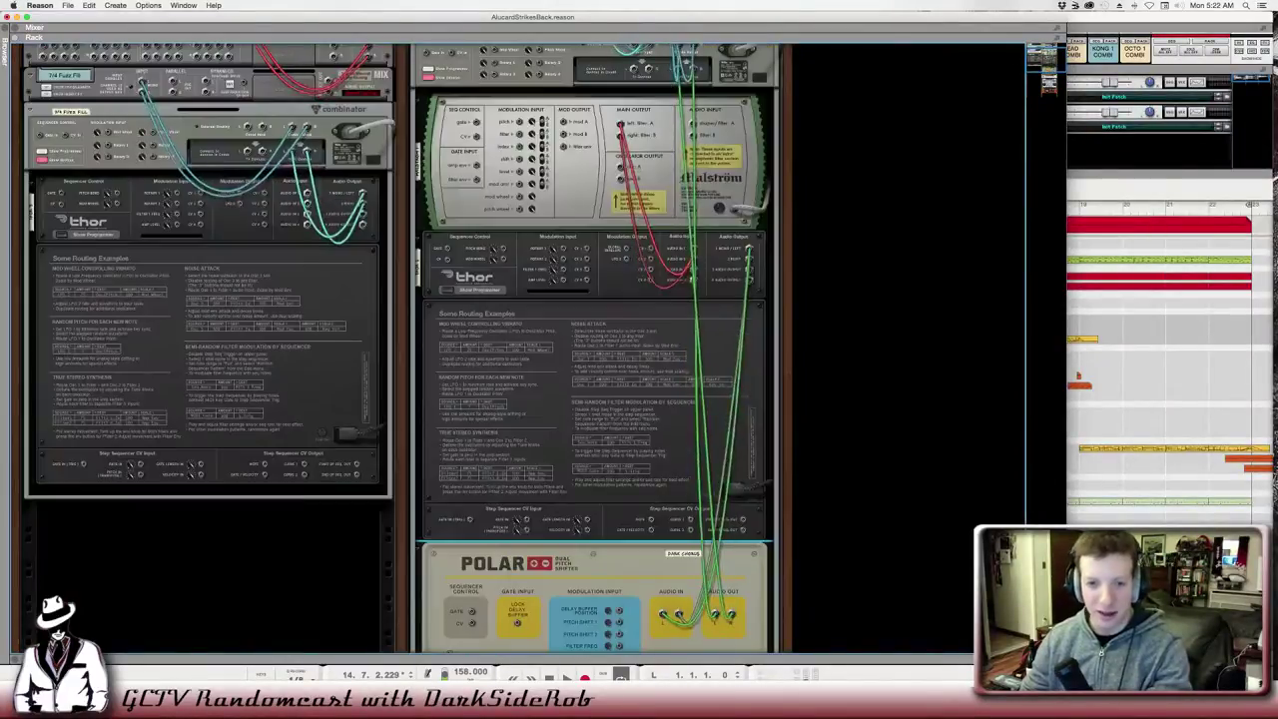
pyautogui.press('Tab')
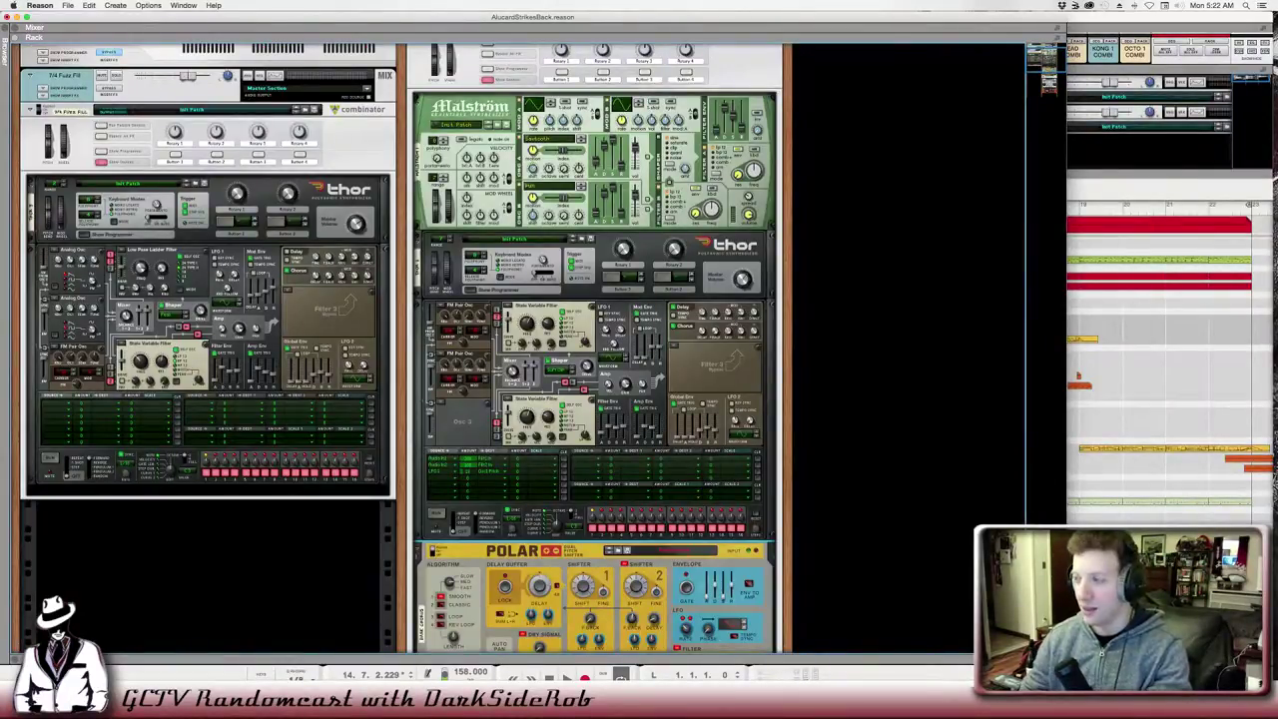
# Examine Malström's oscillator settings and its main outputs' routing into Thor on the rear, and return to the front.
pyautogui.scroll(2, 599, 350)
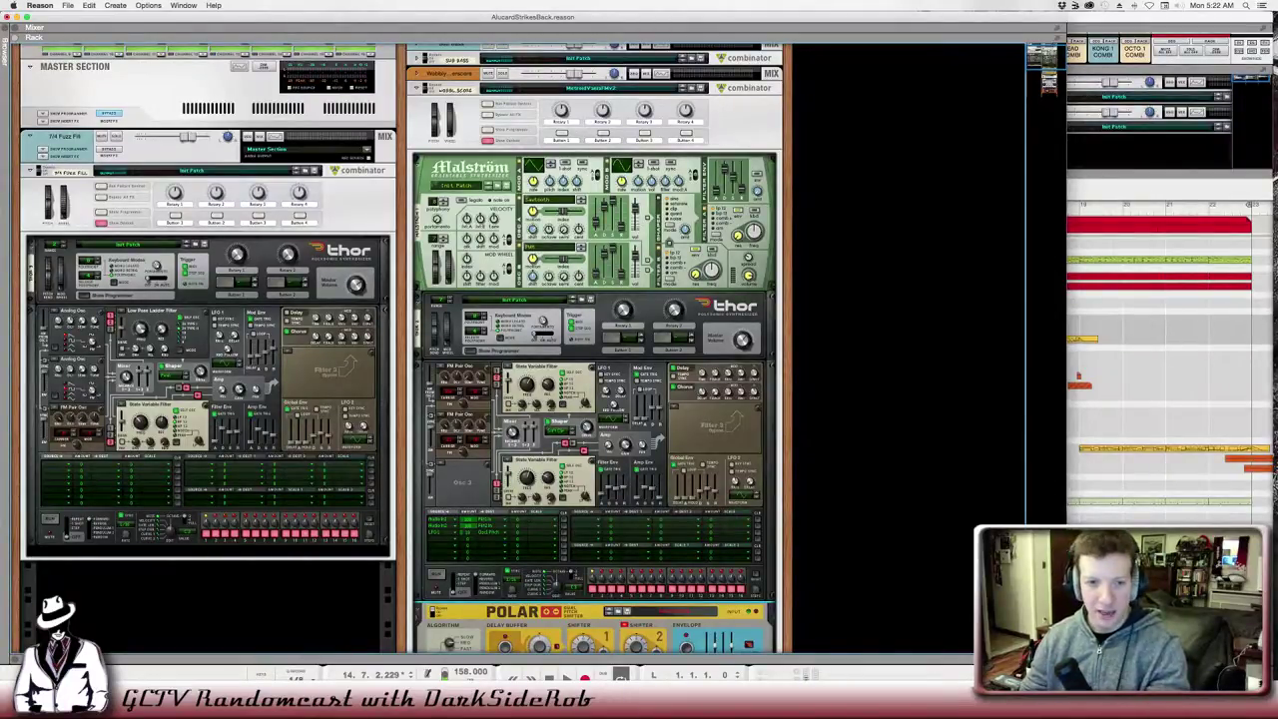
pyautogui.scroll(-1, 539, 350)
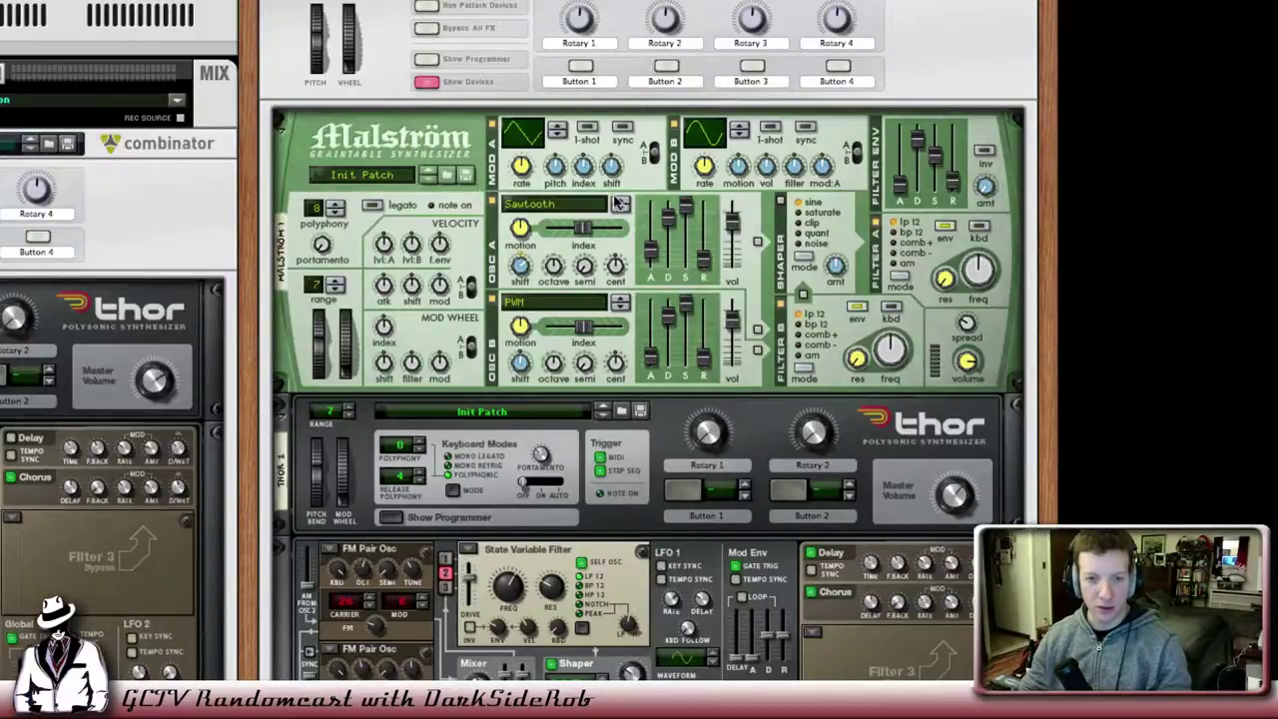
pyautogui.press('Tab')
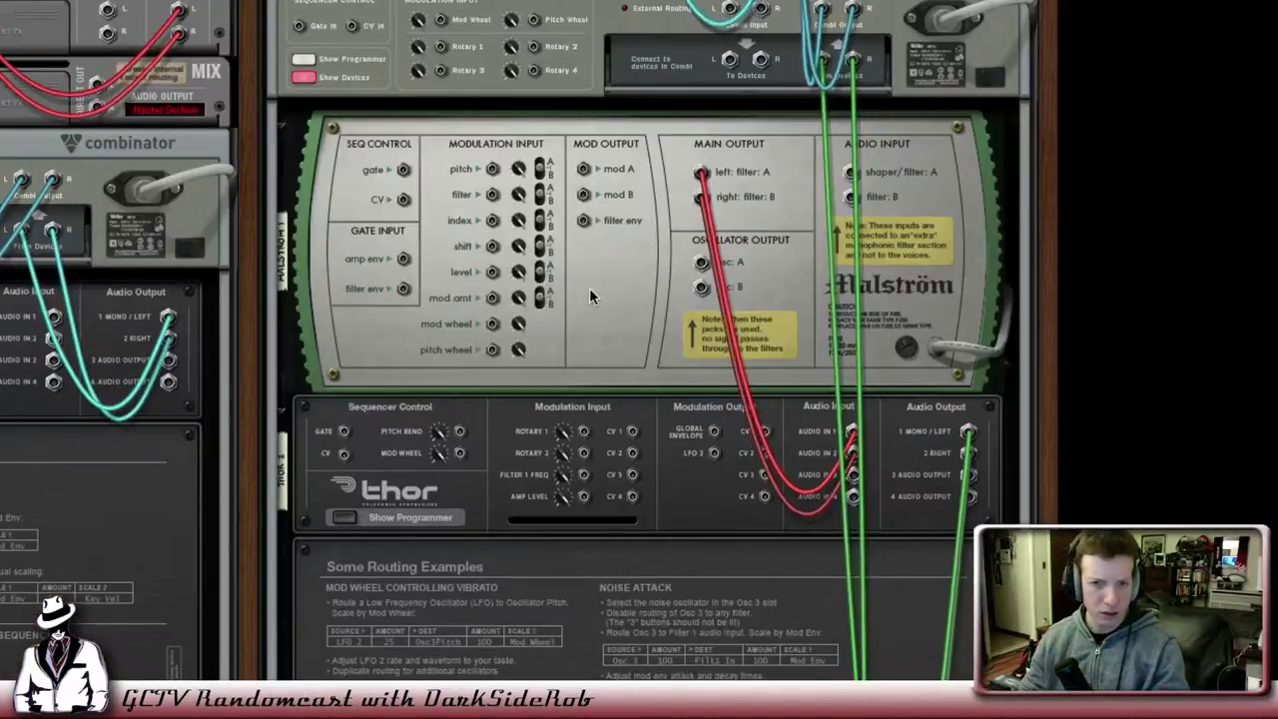
pyautogui.press('Tab')
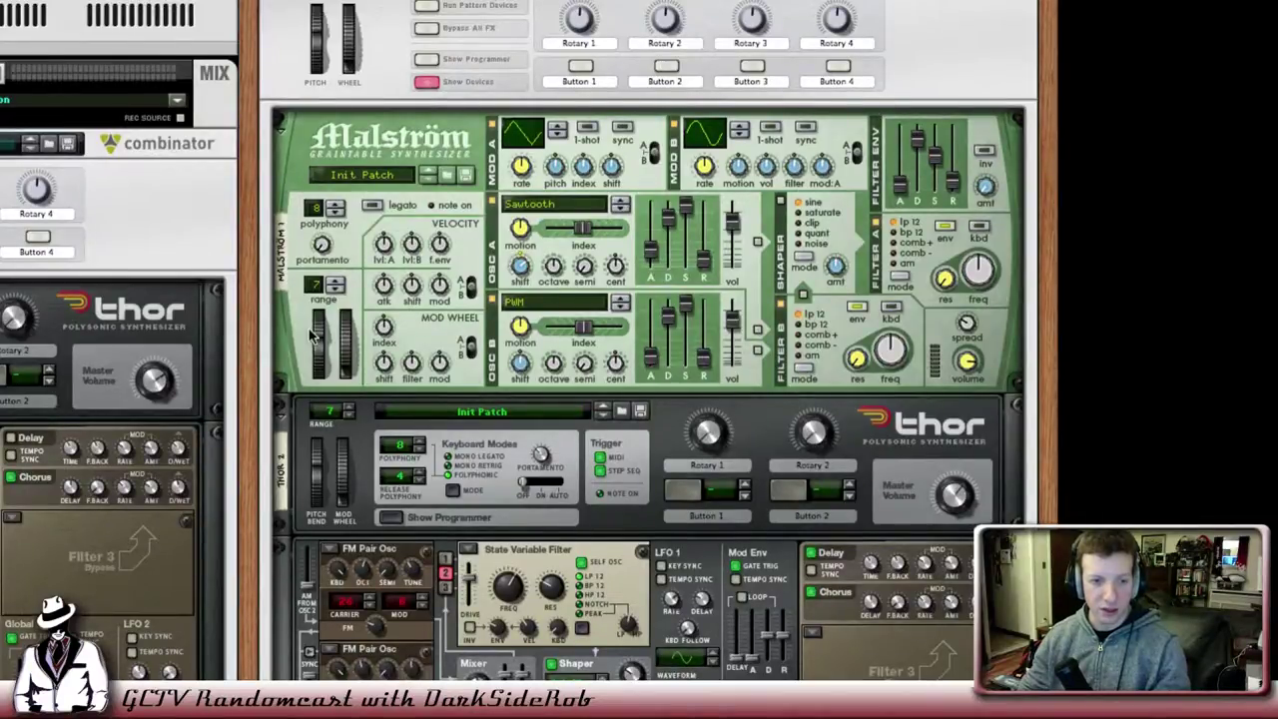
# Look over Thor's modulation routing and collapse the Thor device between Malström and Polar.
pyautogui.scroll(-3, 316, 345)
pyautogui.scroll(-12, 345, 325)
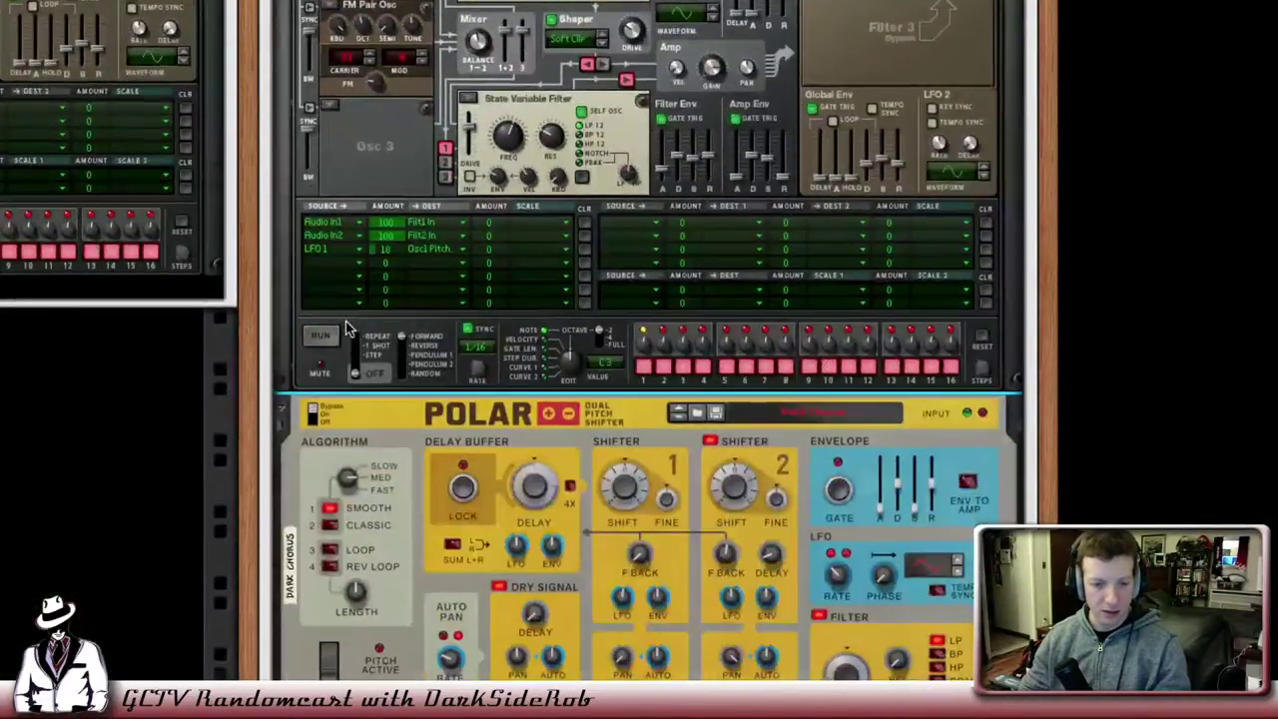
pyautogui.scroll(12, 344, 324)
pyautogui.scroll(-3, 345, 326)
pyautogui.scroll(4, 347, 324)
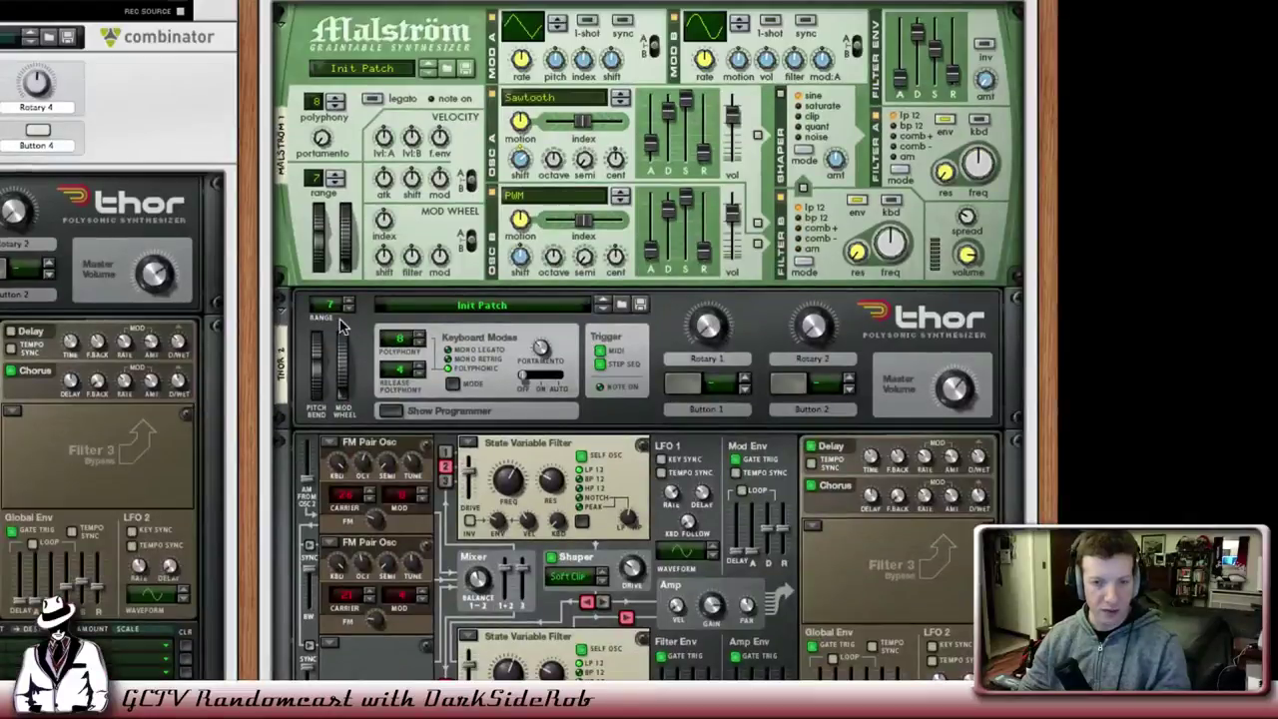
pyautogui.click(279, 313)
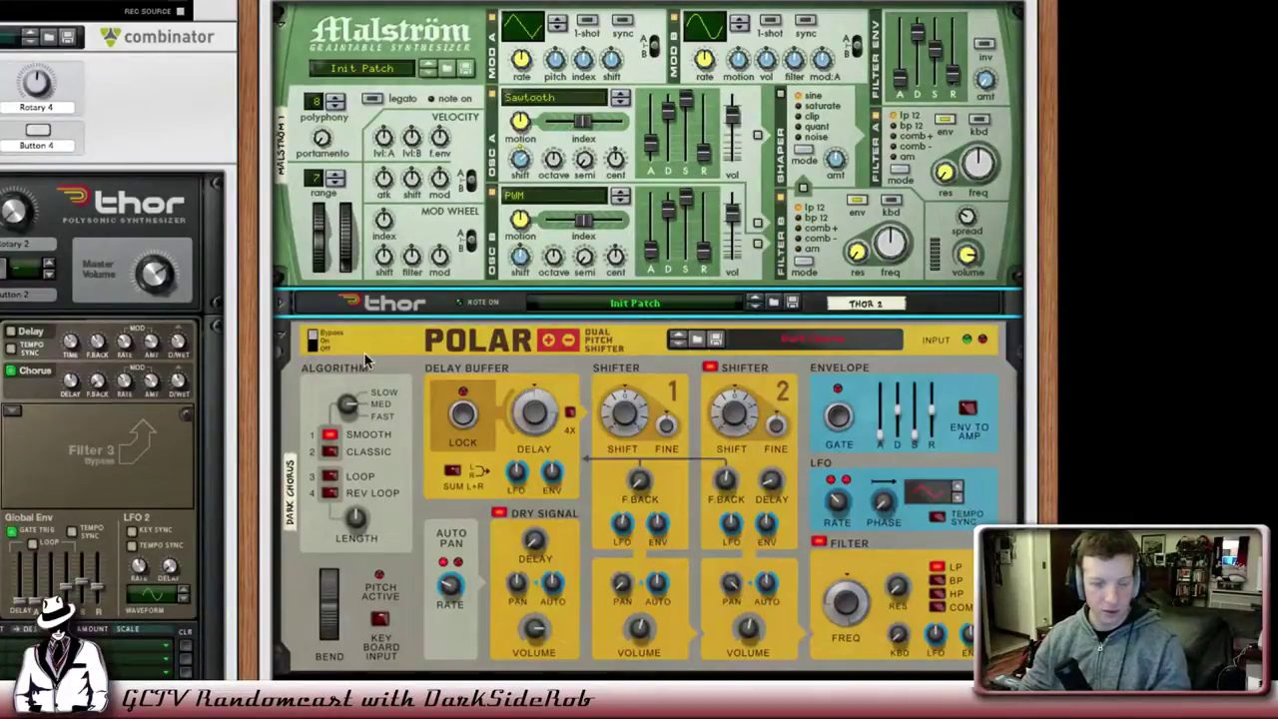
# Check Malström's main outputs on the rear of the rack, and return to the front to look over Polar.
pyautogui.press('Tab')
pyautogui.scroll(8, 562, 330)
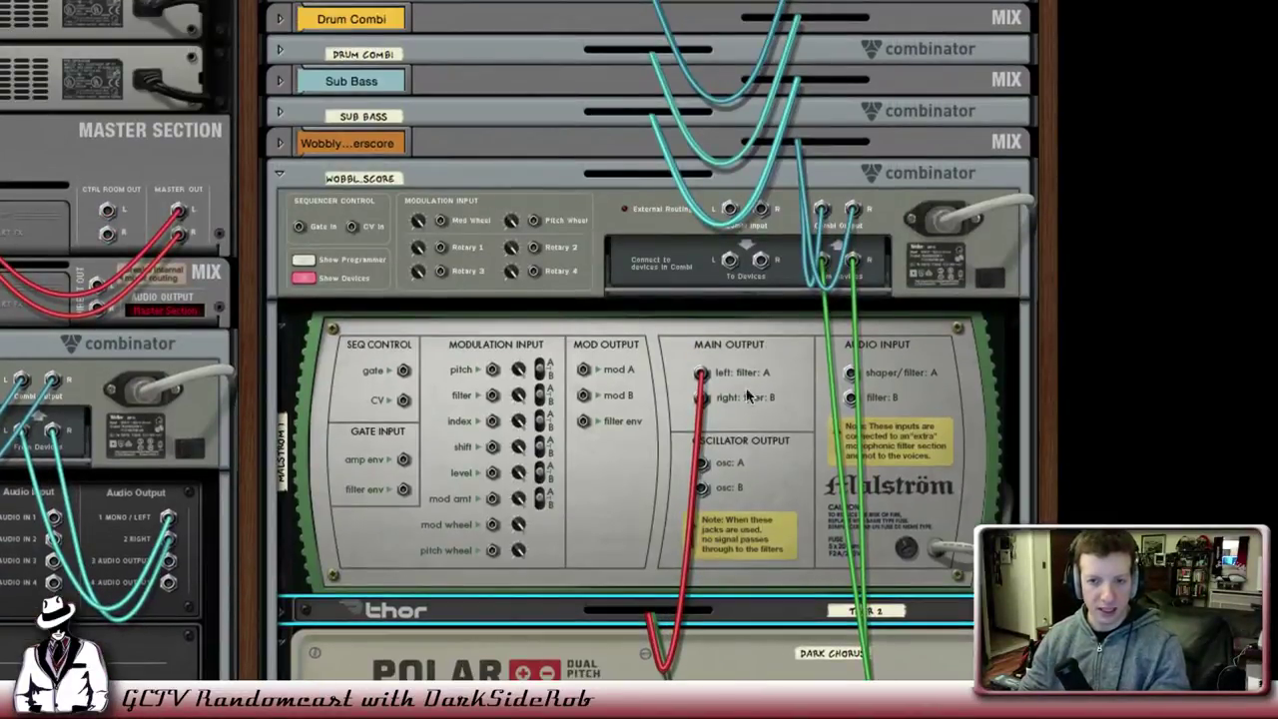
pyautogui.scroll(-10, 734, 375)
pyautogui.press('Tab')
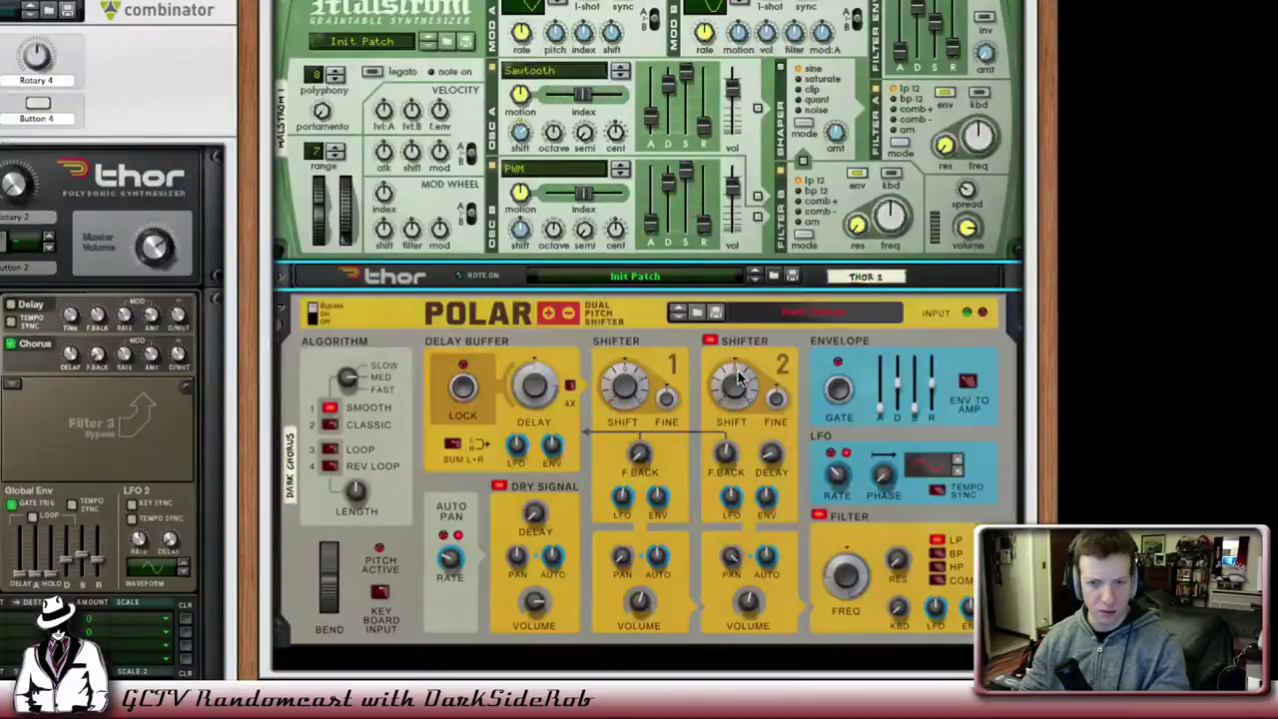
pyautogui.scroll(-7, 734, 375)
pyautogui.scroll(5, 724, 377)
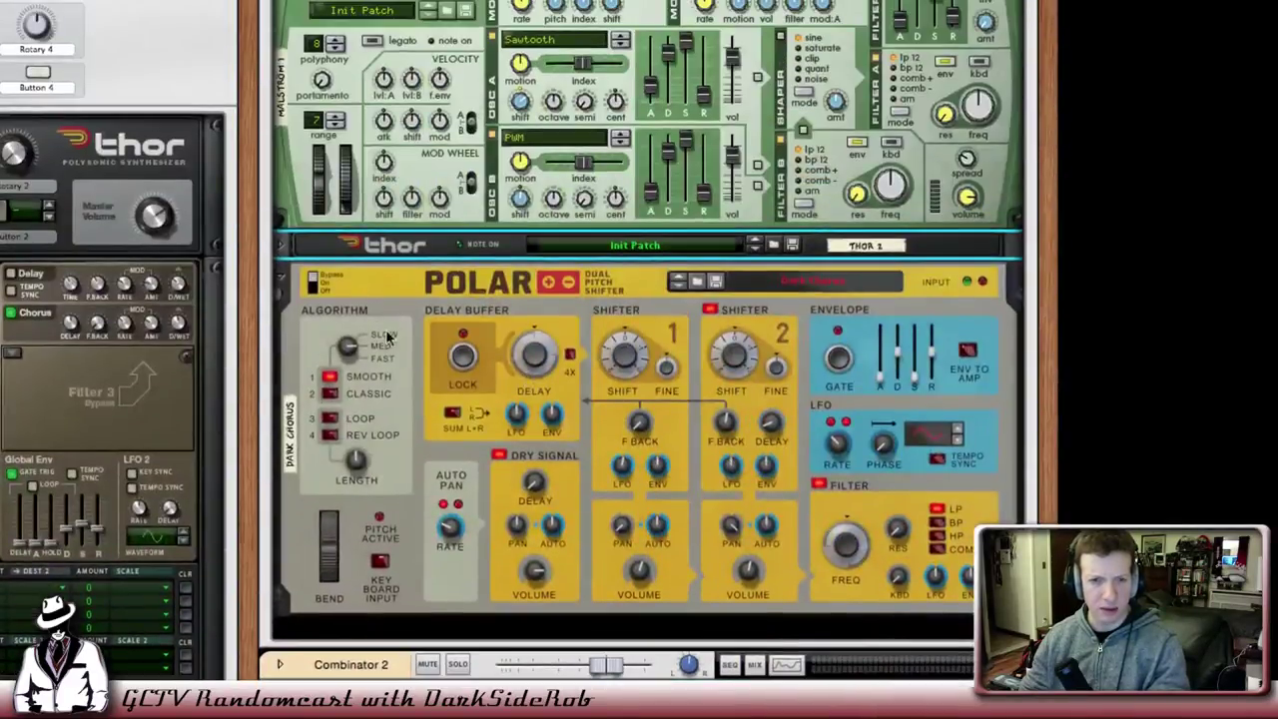
# Expand Thor and trace the audio cabling from Malström through Thor to Polar on the rear, and return to the front.
pyautogui.click(283, 246)
pyautogui.press('Tab')
pyautogui.scroll(-4, 462, 357)
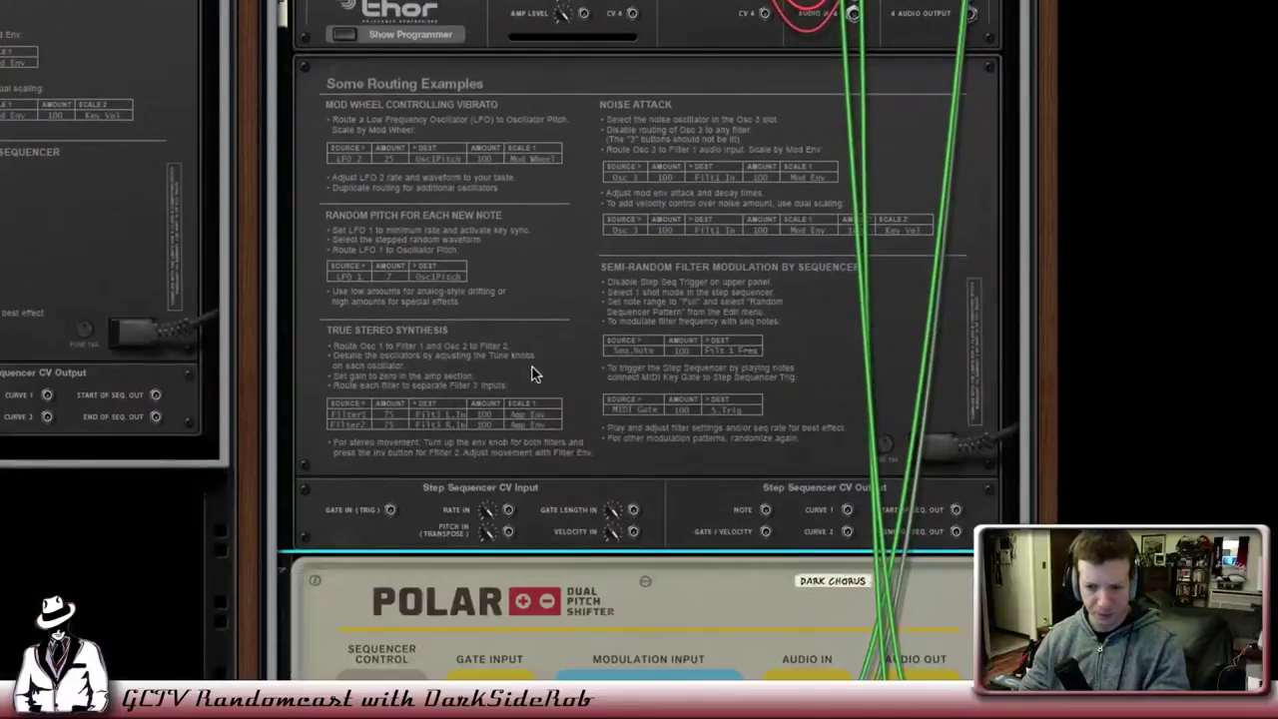
pyautogui.scroll(6, 533, 367)
pyautogui.scroll(3, 533, 365)
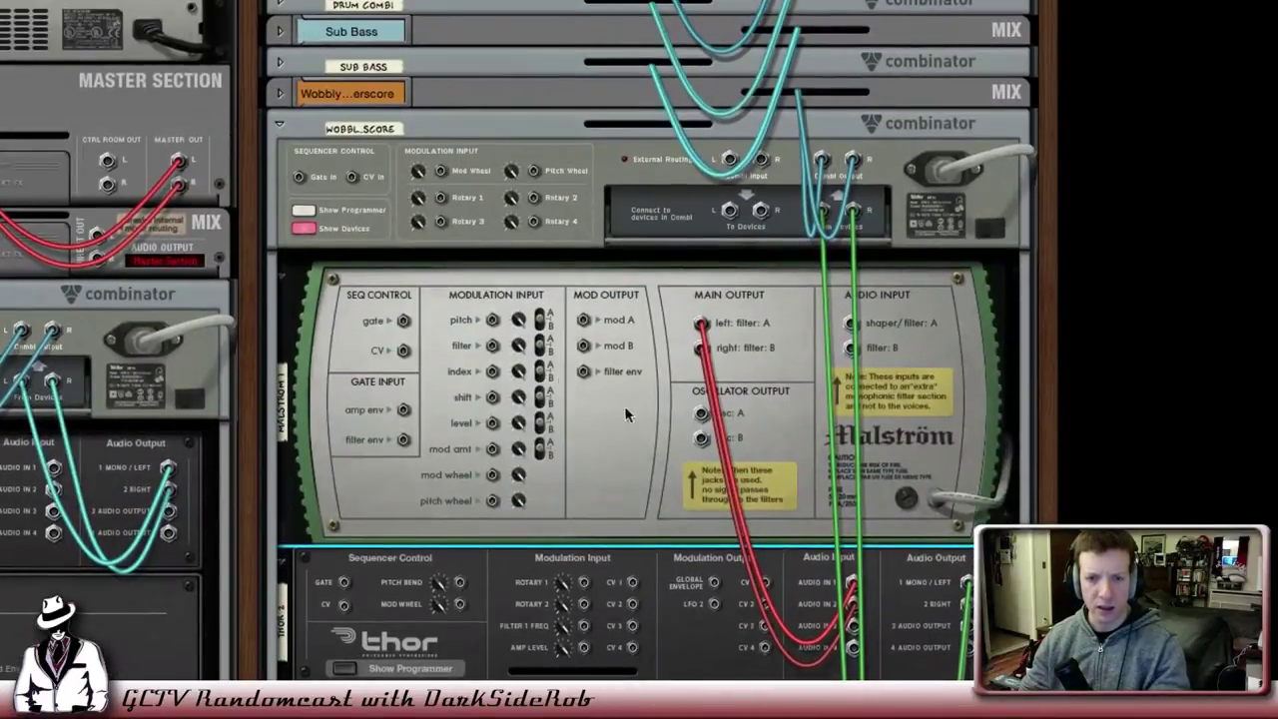
pyautogui.scroll(-10, 889, 399)
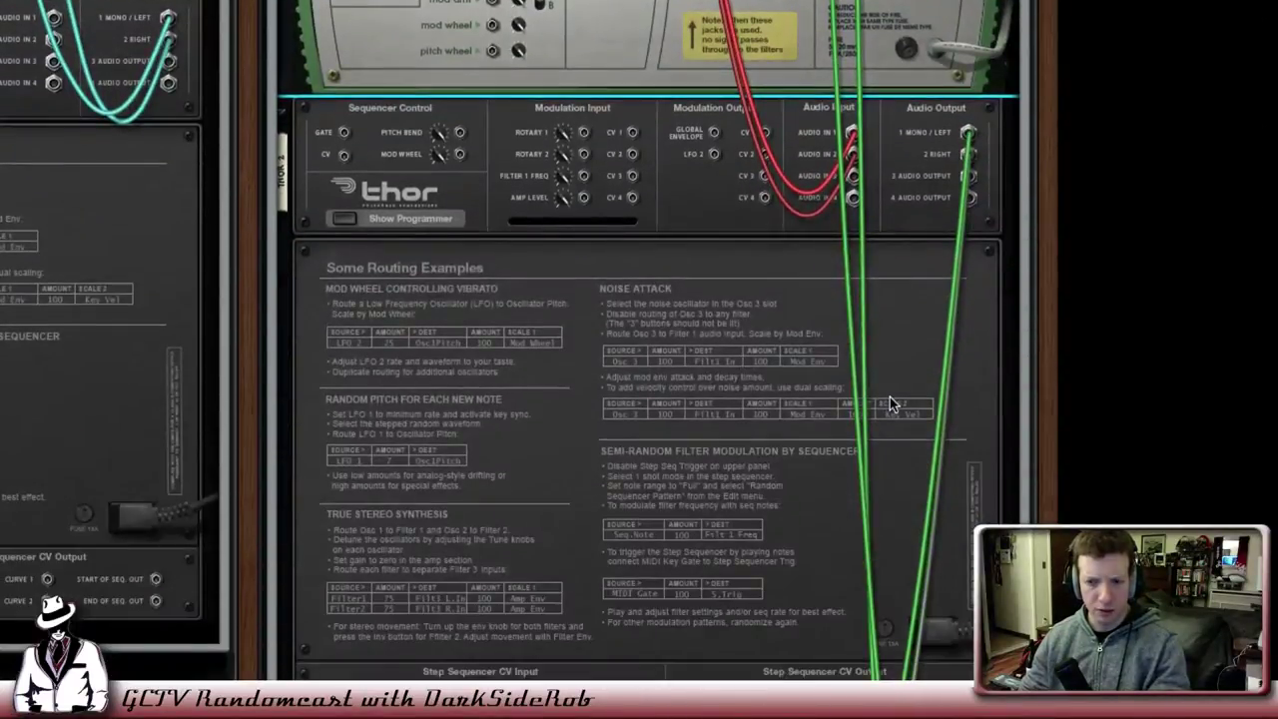
pyautogui.scroll(-4, 764, 317)
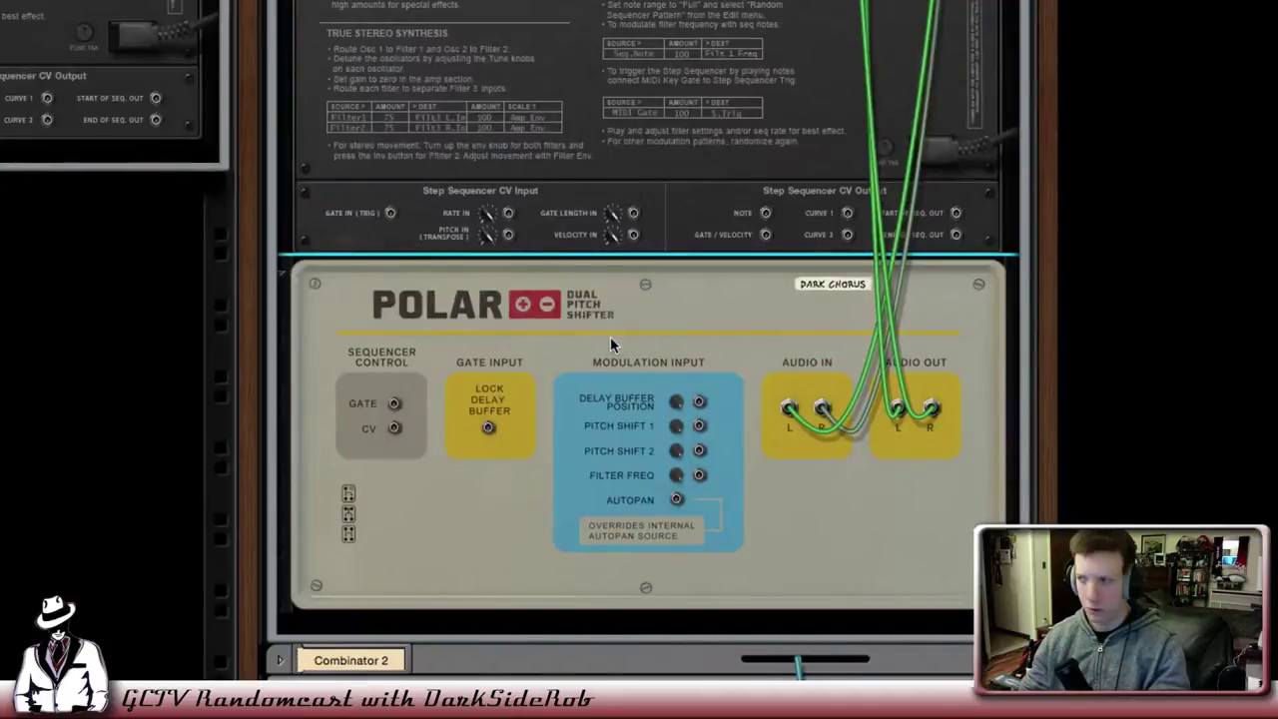
pyautogui.press('Tab')
# Look over Malström's front panel and Thor's oscillator, filter and modulation sections.
pyautogui.scroll(10, 689, 342)
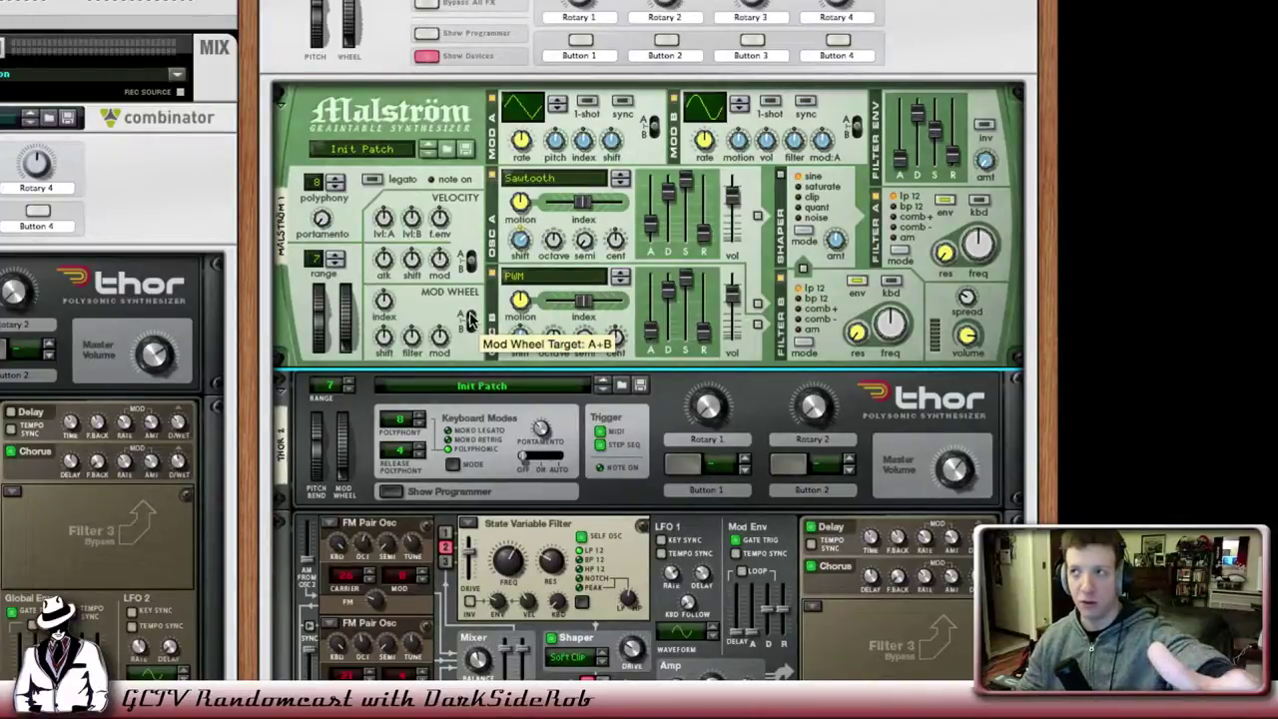
pyautogui.scroll(-5, 470, 317)
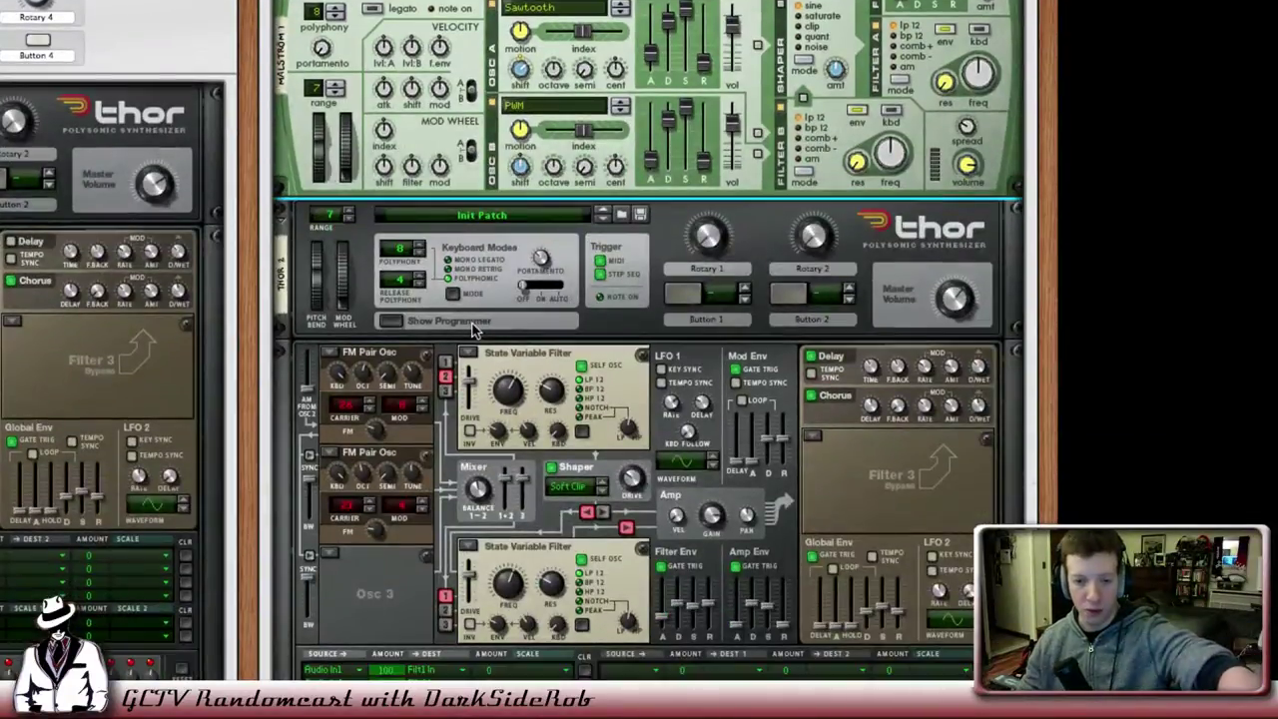
pyautogui.scroll(-3, 474, 329)
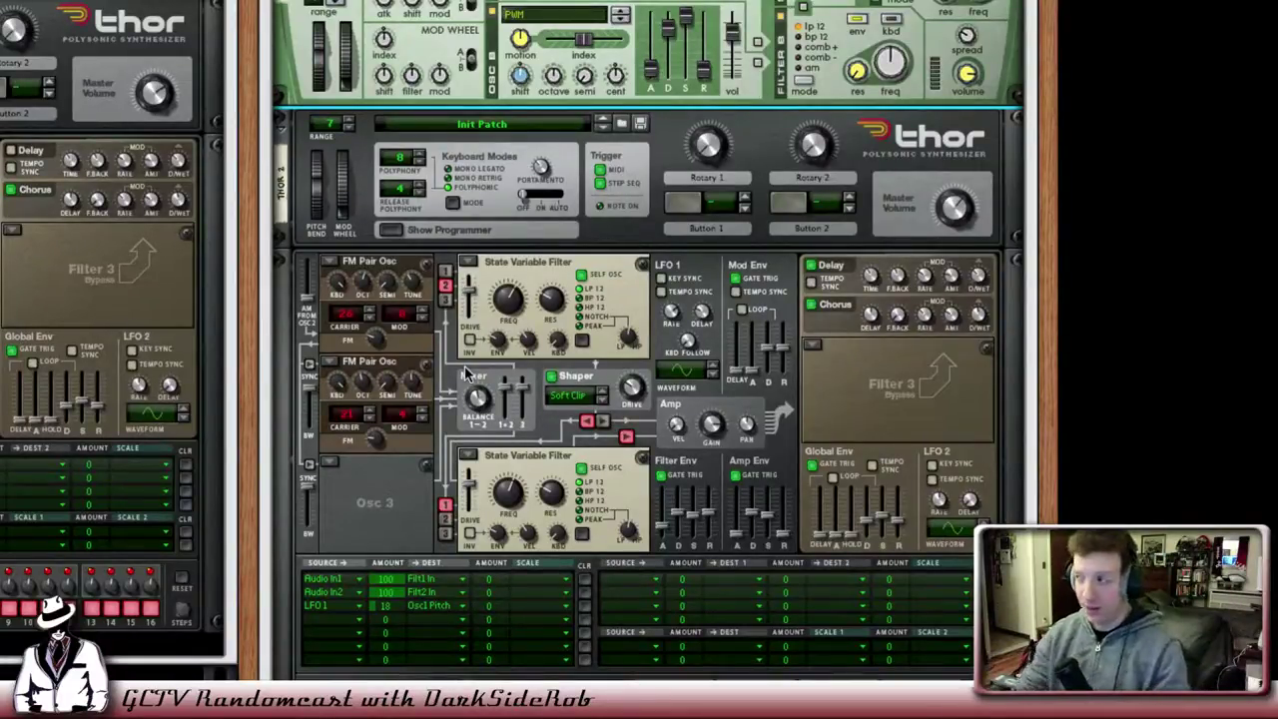
pyautogui.scroll(-2, 430, 342)
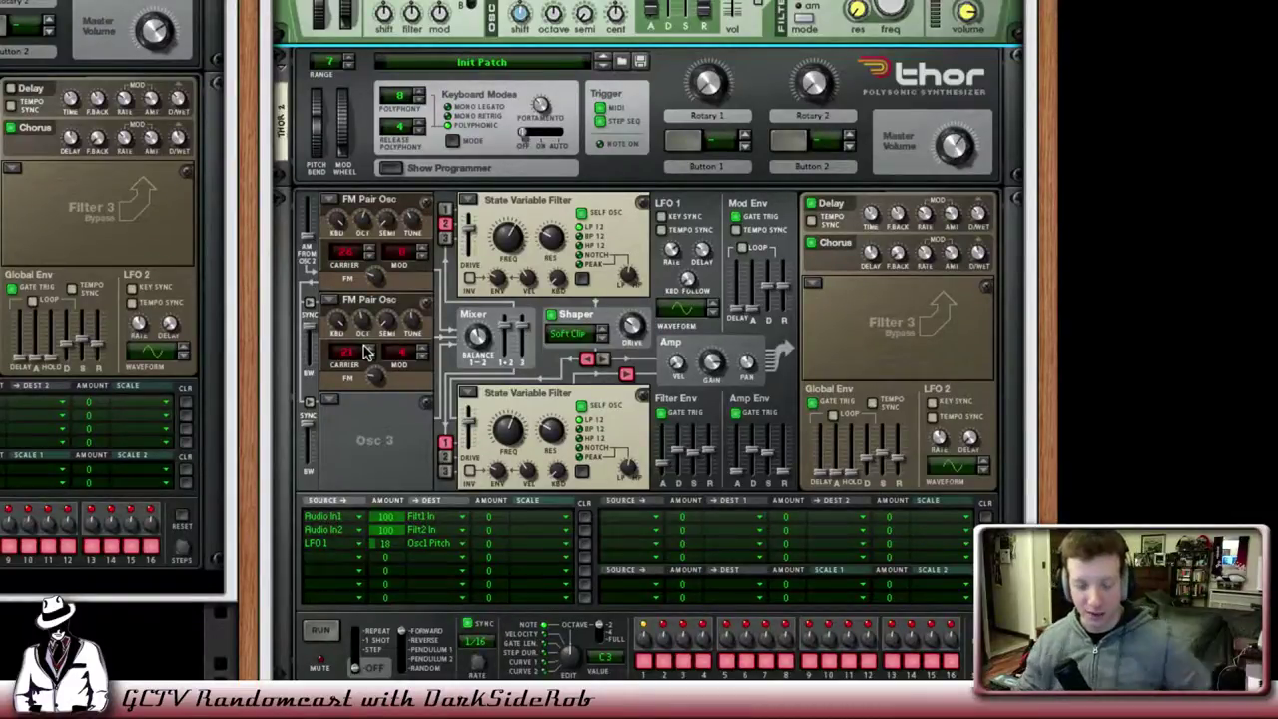
# Review the oscillator types available for Thor's first oscillator, keeping FM Pair.
pyautogui.click(331, 200)
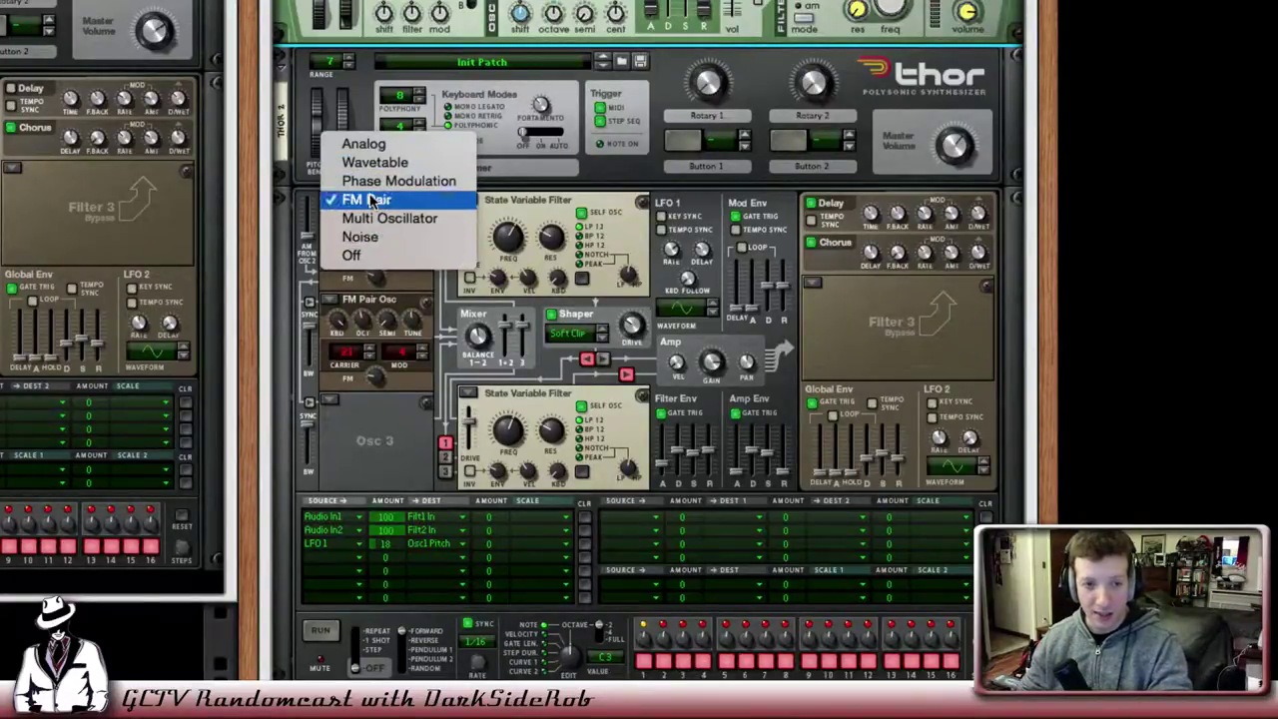
pyautogui.click(376, 306)
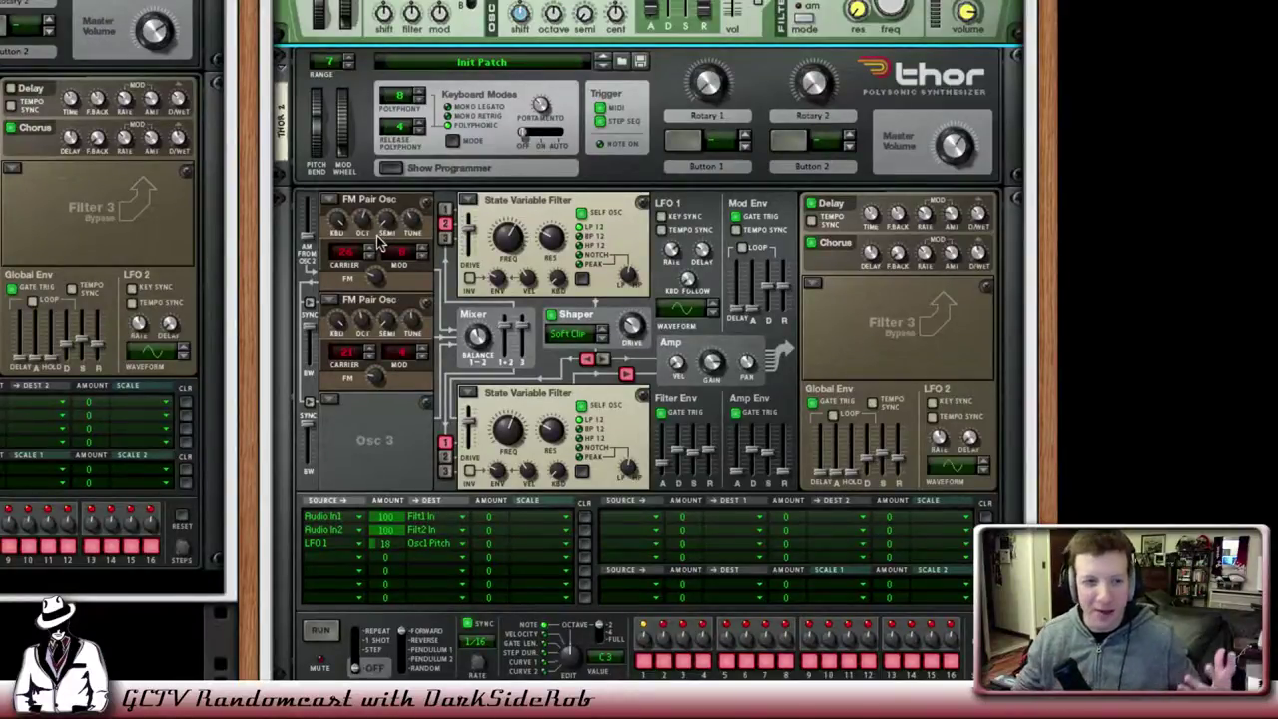
pyautogui.click(329, 200)
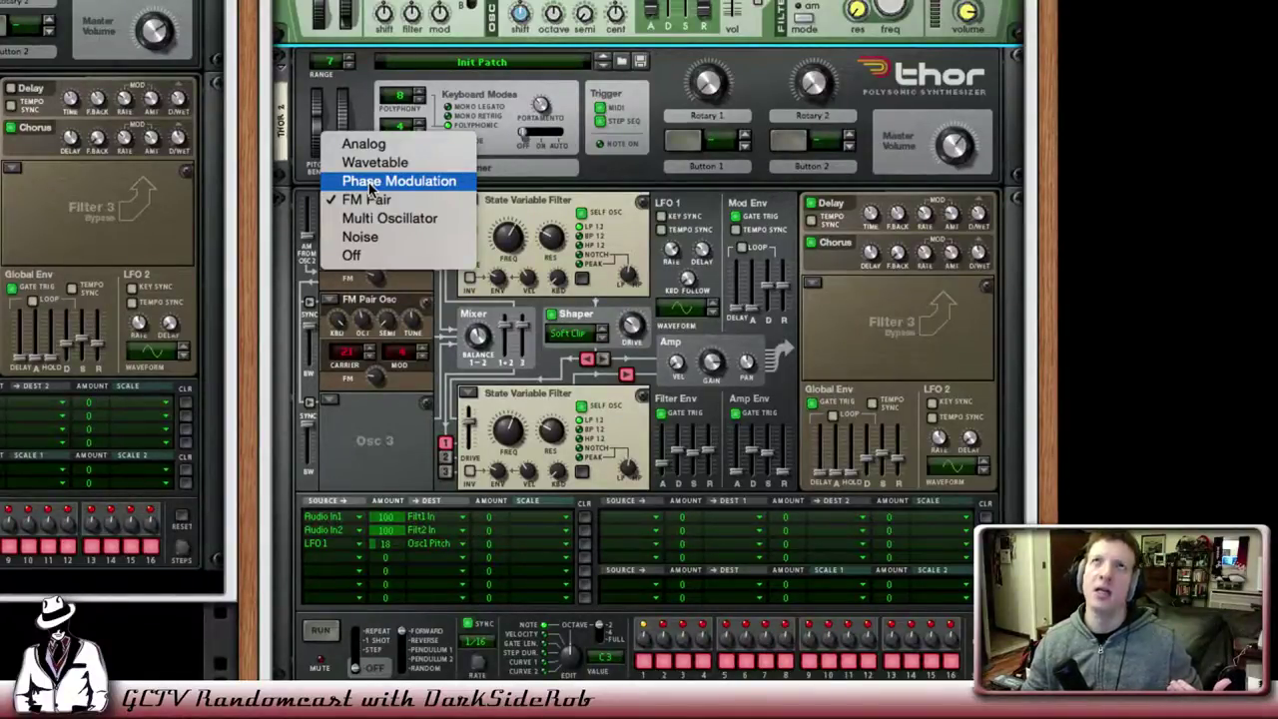
pyautogui.click(364, 451)
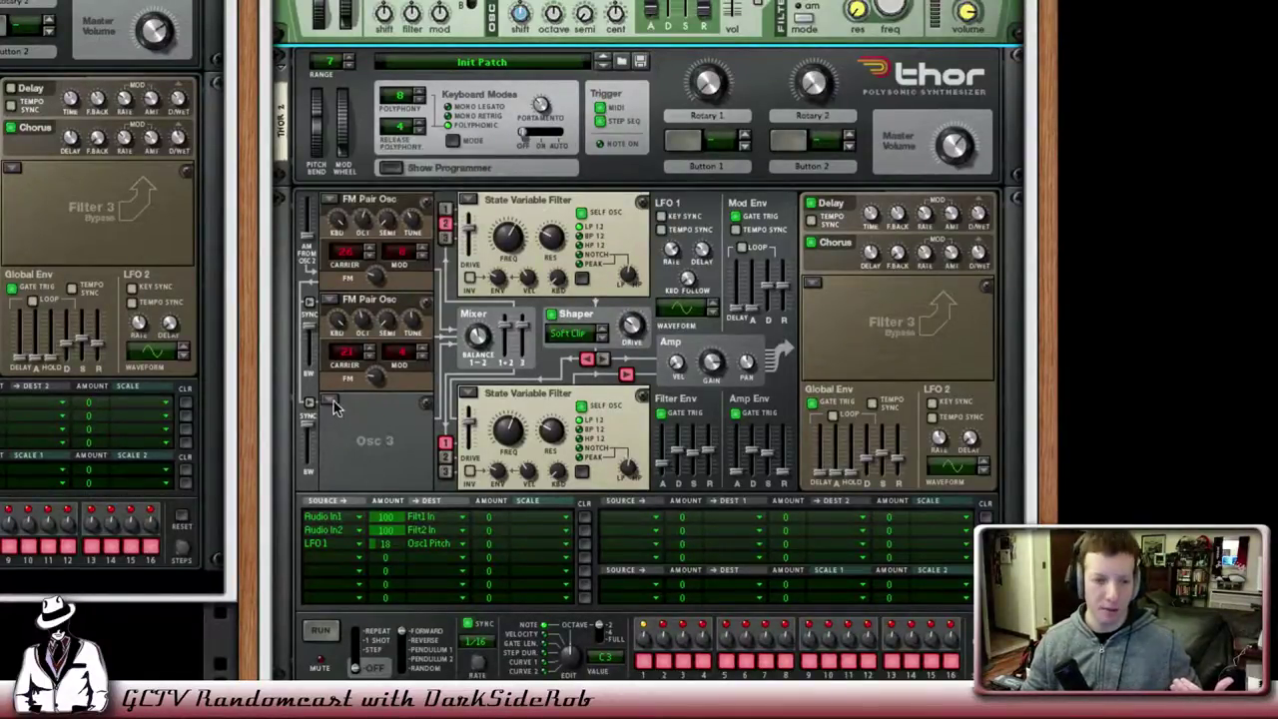
# Load a Phase Modulation oscillator into Thor's Osc 3 slot and switch on its second waveform.
pyautogui.click(330, 399)
pyautogui.click(361, 328)
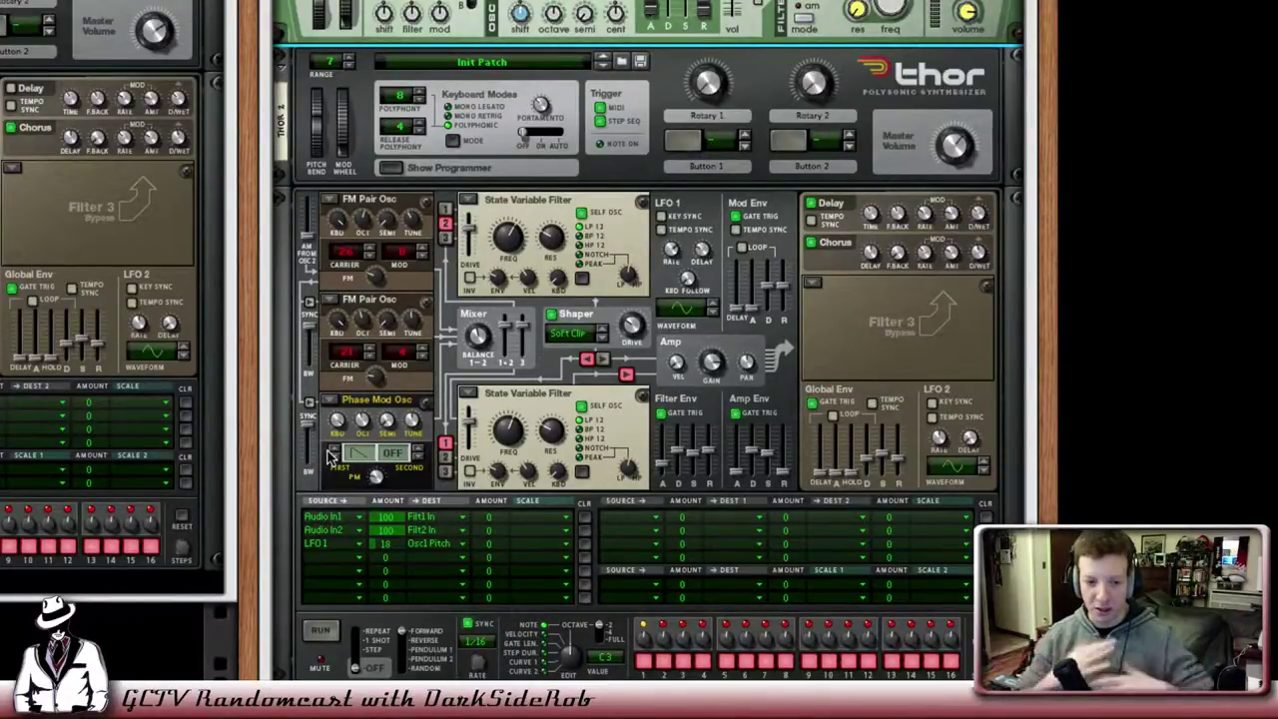
pyautogui.moveTo(376, 476); pyautogui.dragTo(375, 481)
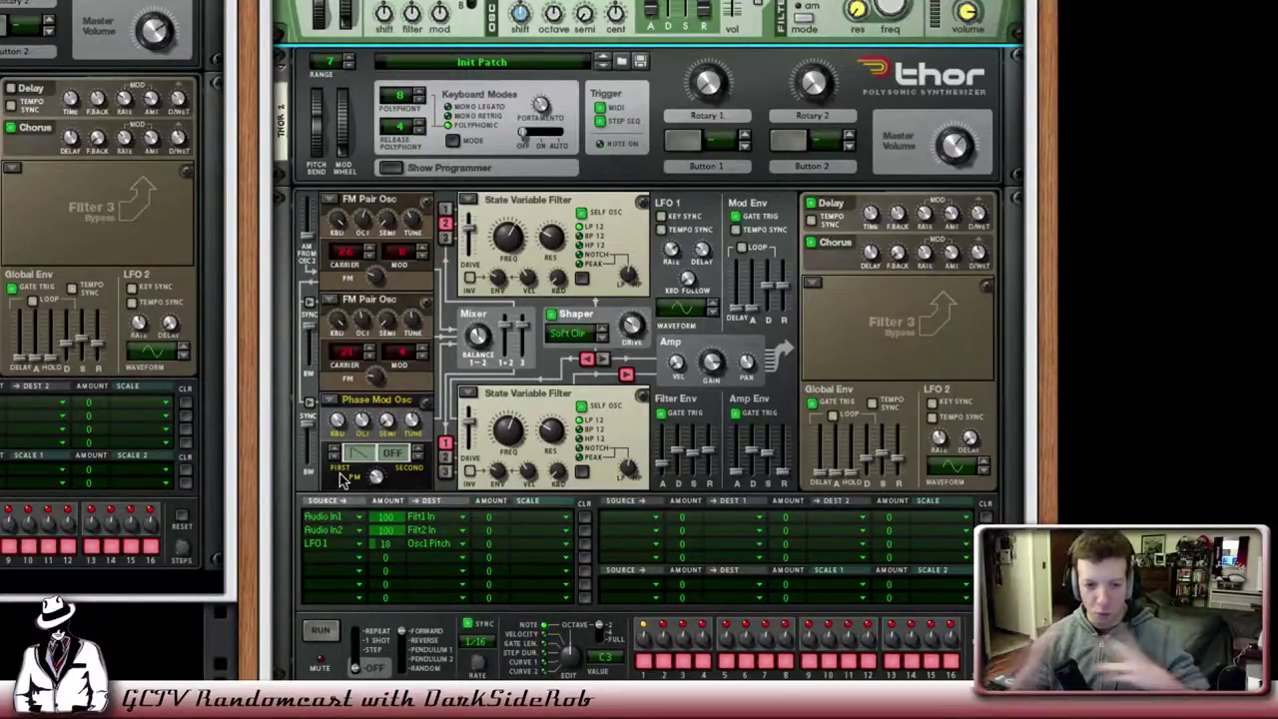
pyautogui.click(419, 451)
# Cycle through the first and second waveforms of Thor's Phase Mod oscillator until both are square waves.
pyautogui.click(334, 454)
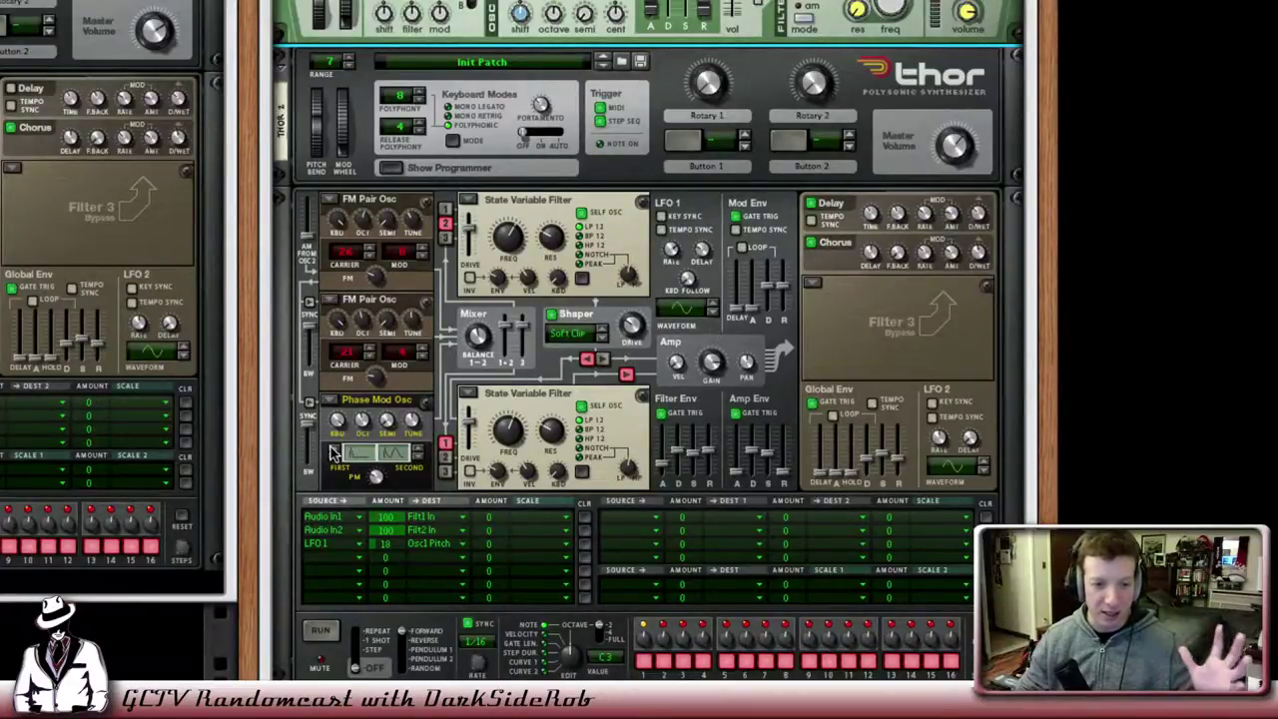
pyautogui.click(334, 455)
pyautogui.click(335, 454)
pyautogui.click(334, 455)
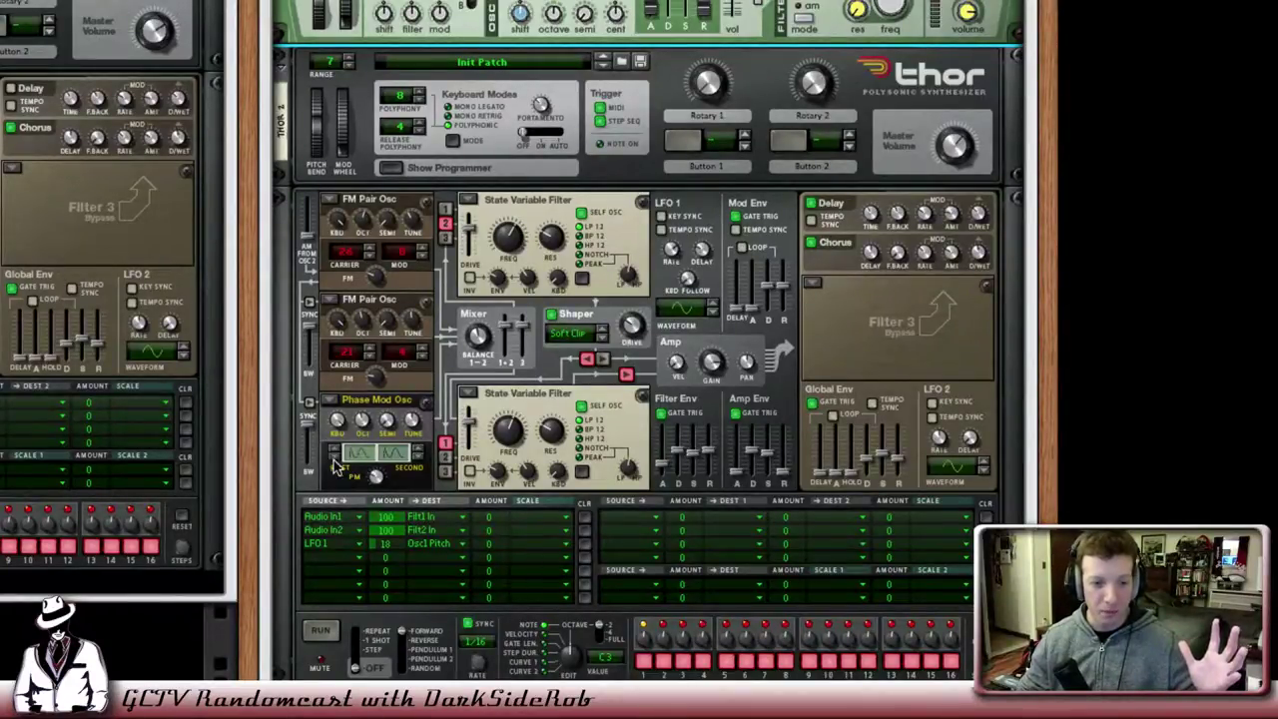
pyautogui.click(334, 454)
pyautogui.click(336, 453)
pyautogui.click(420, 458)
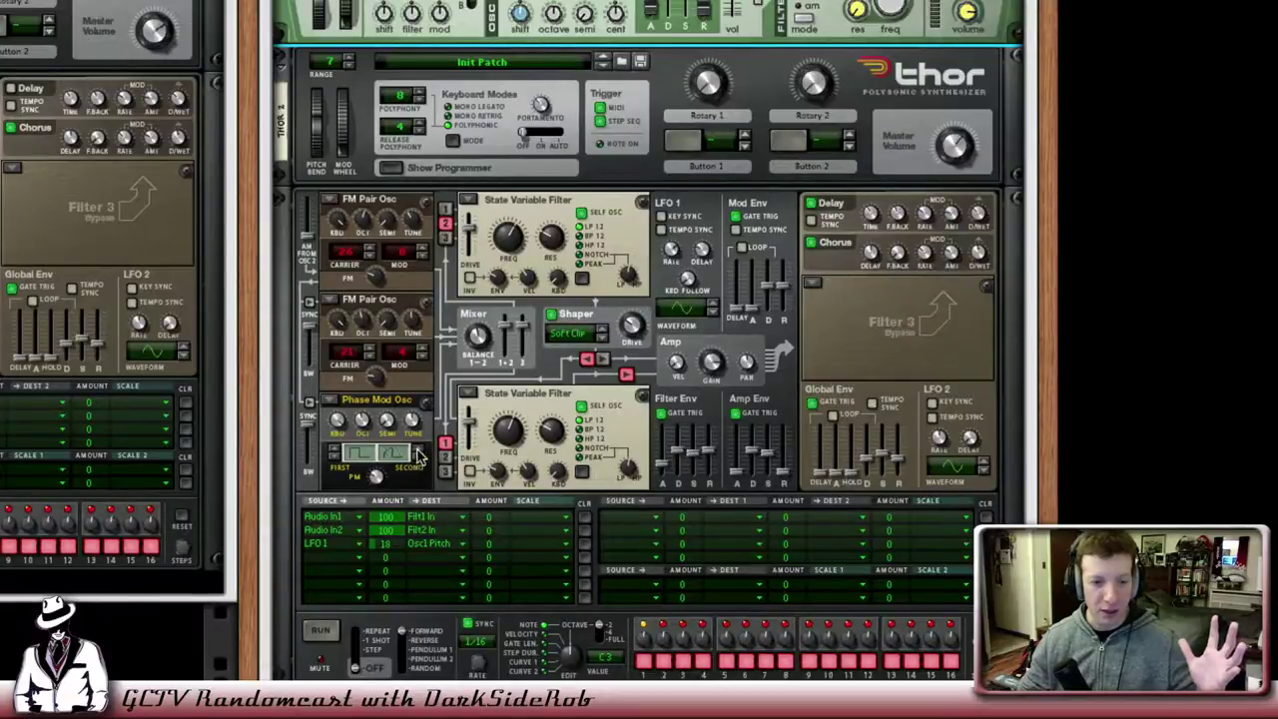
pyautogui.click(419, 461)
pyautogui.click(420, 460)
pyautogui.click(420, 458)
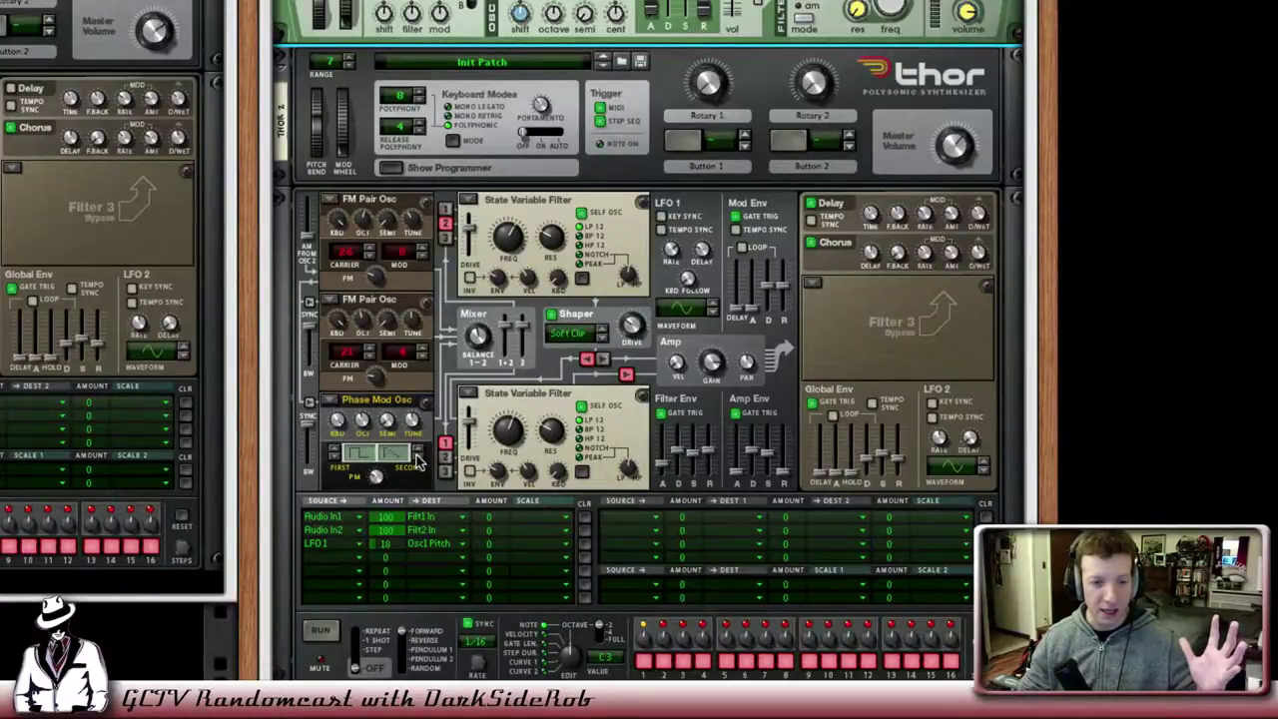
pyautogui.click(419, 455)
pyautogui.click(418, 451)
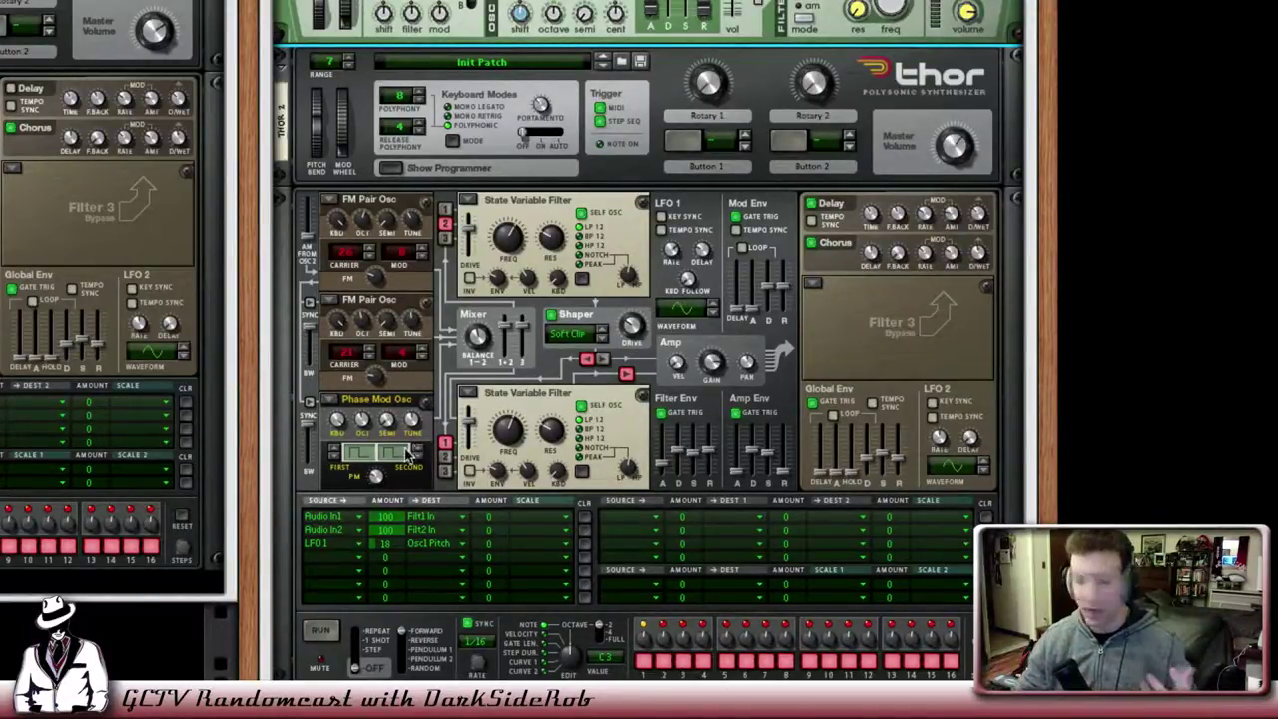
# Try the FM Pair type in Thor's Osc 3 slot and switch the oscillator off.
pyautogui.click(352, 402)
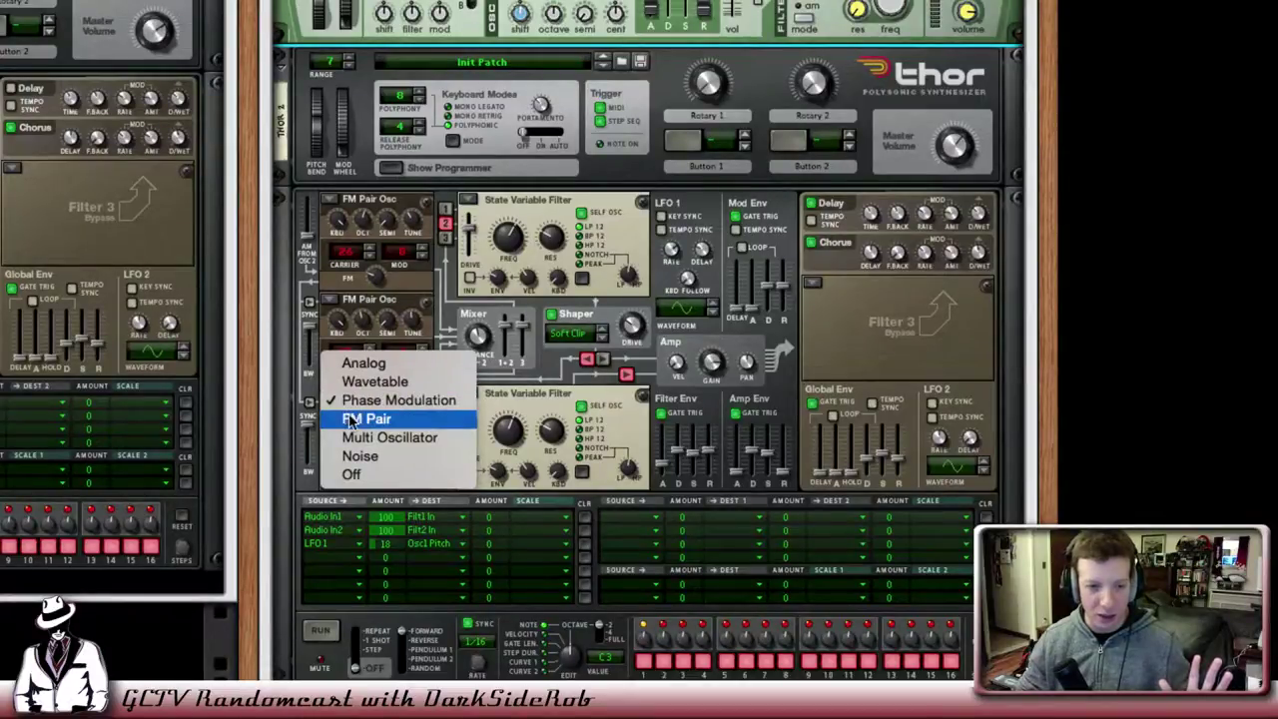
pyautogui.click(360, 419)
pyautogui.click(331, 402)
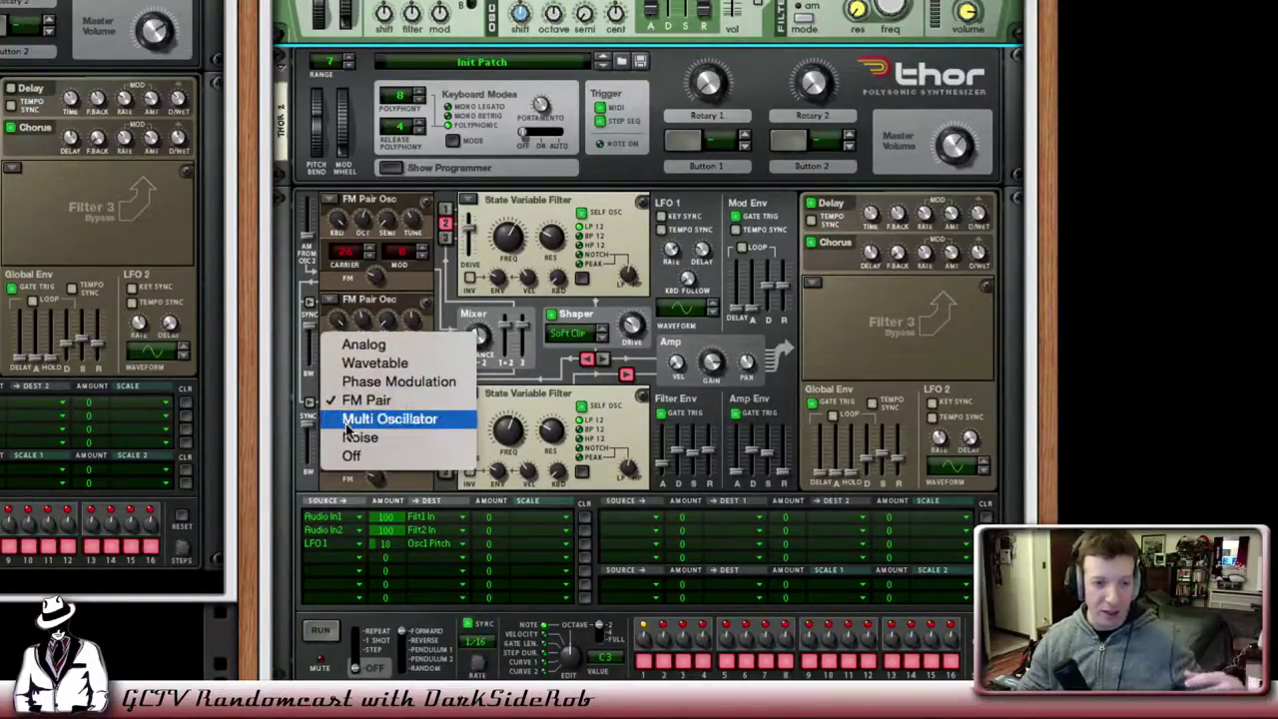
pyautogui.click(353, 458)
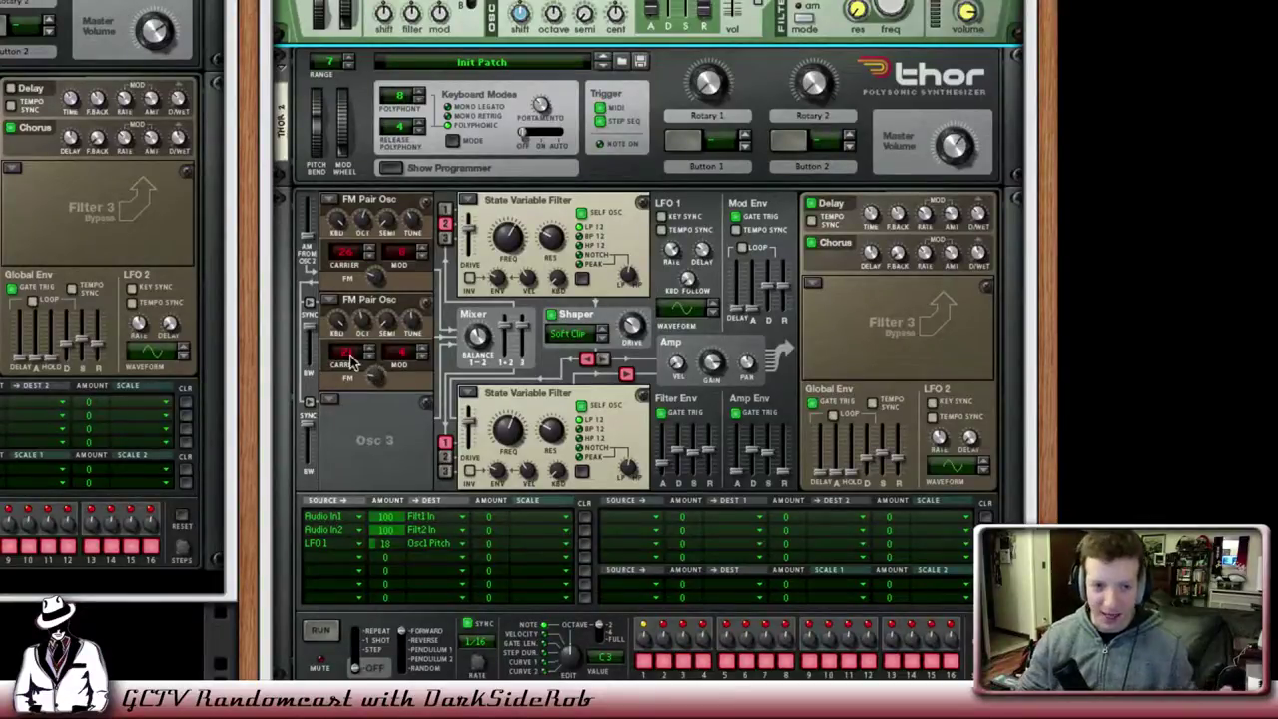
# Try the Multi Oscillator and Noise types in Thor's Osc 3 slot, and set the slot back to Off.
pyautogui.click(331, 403)
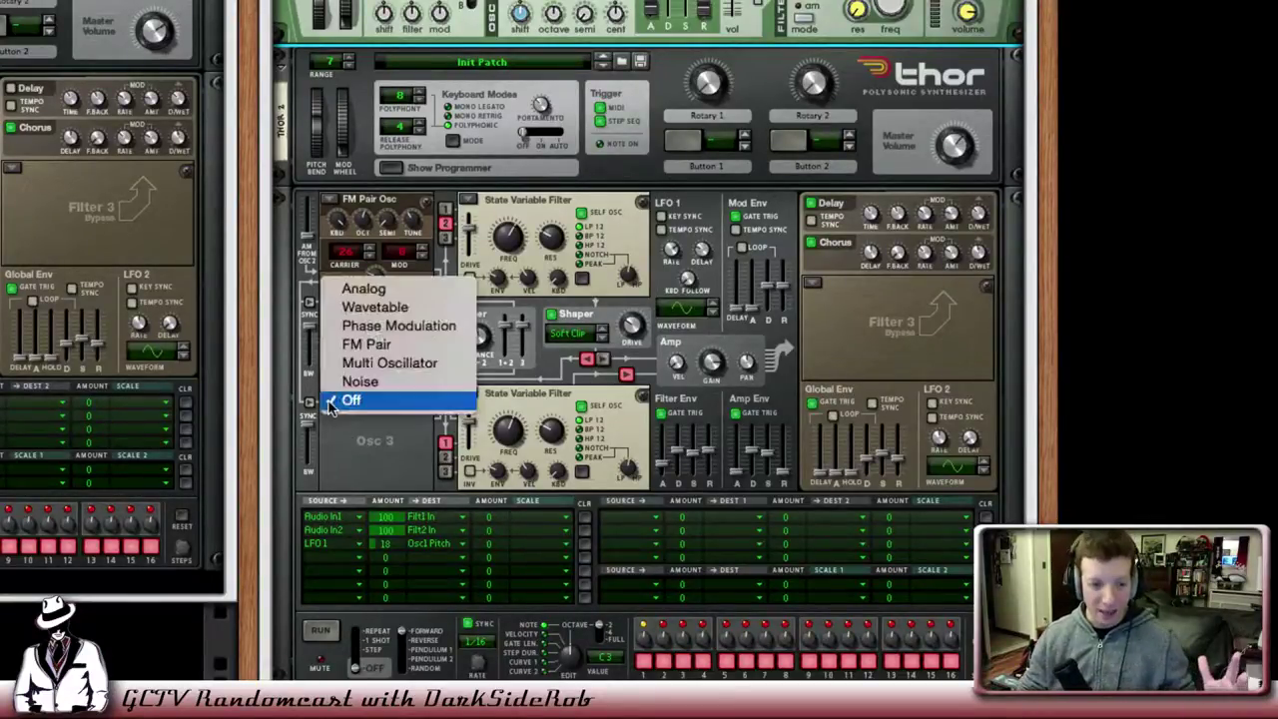
pyautogui.click(382, 366)
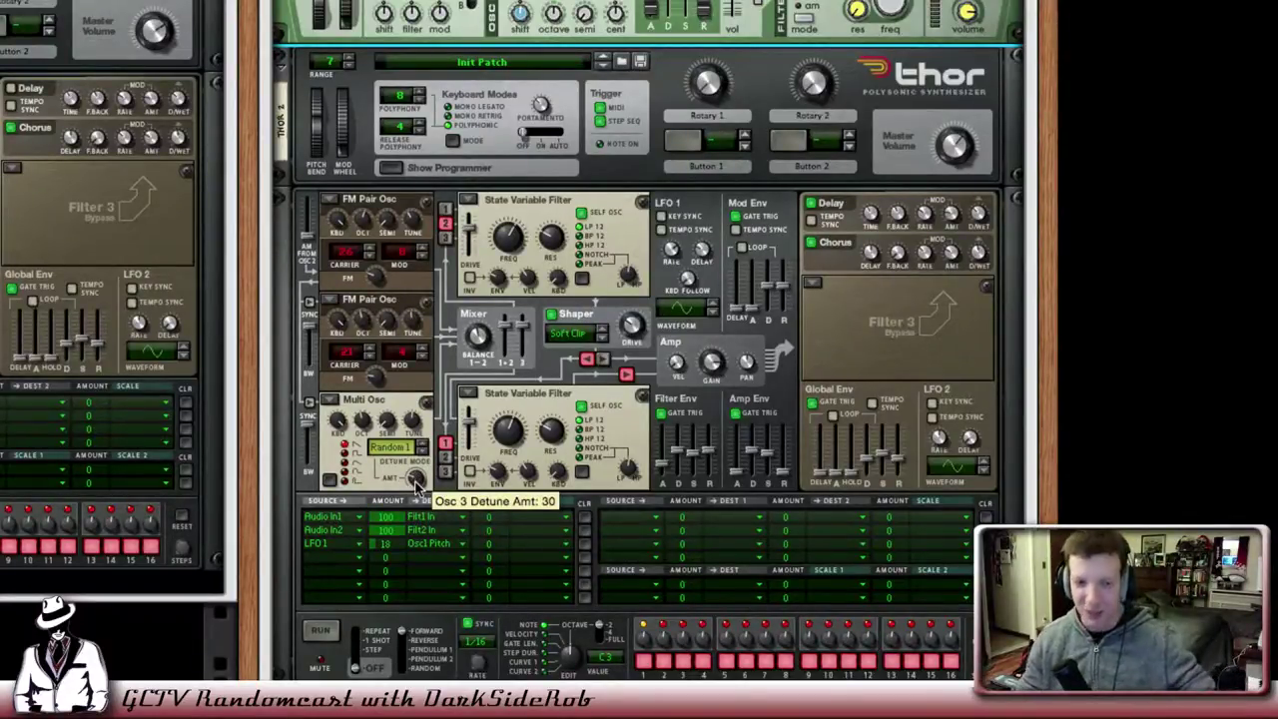
pyautogui.click(330, 401)
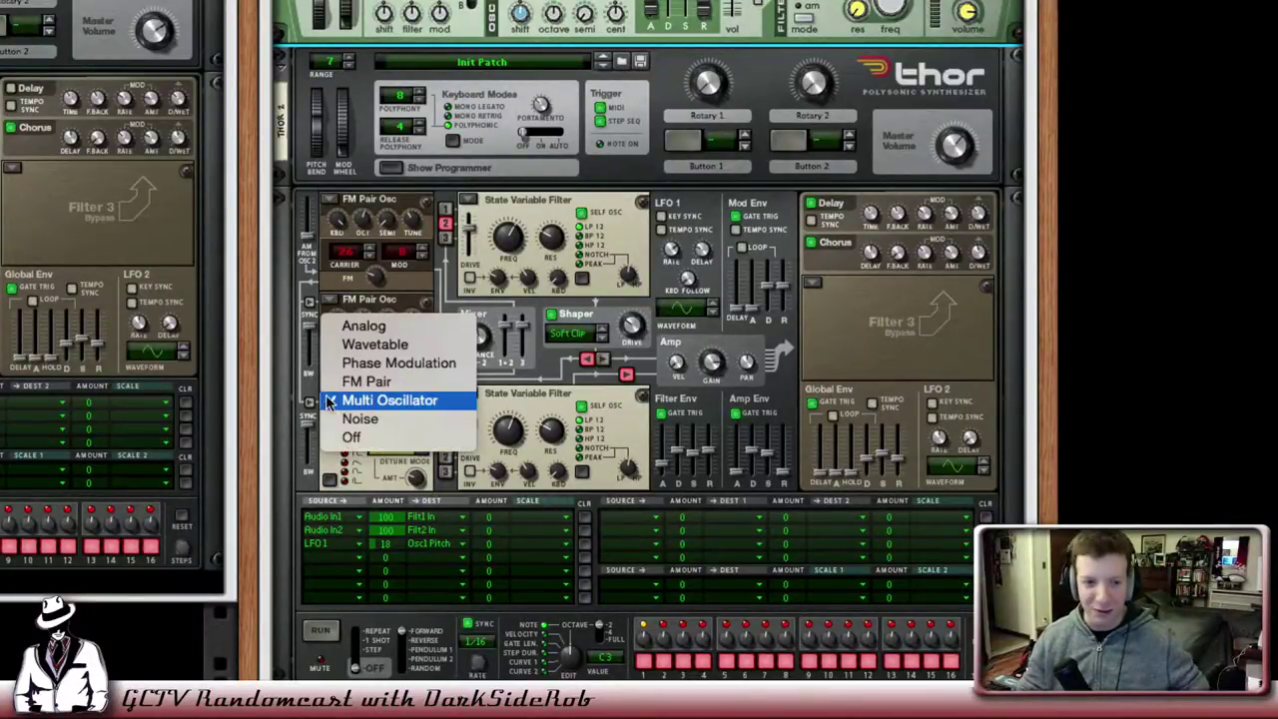
pyautogui.click(358, 420)
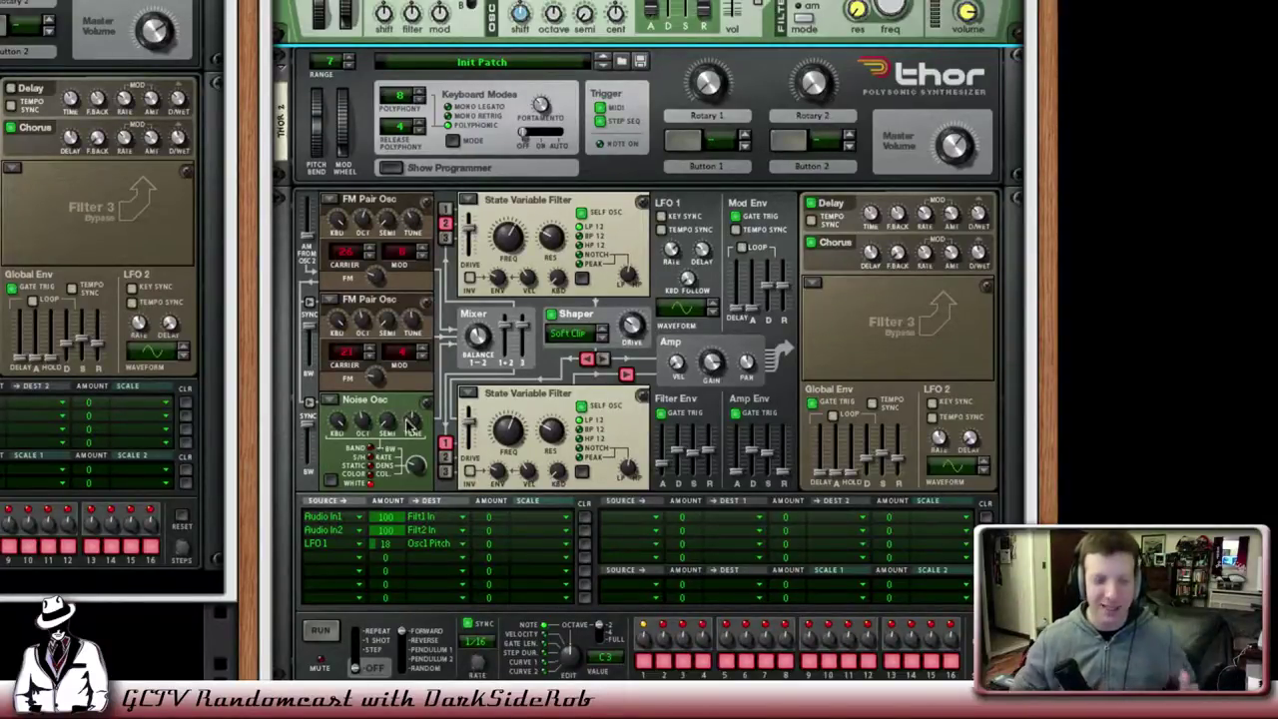
pyautogui.click(330, 401)
pyautogui.click(349, 419)
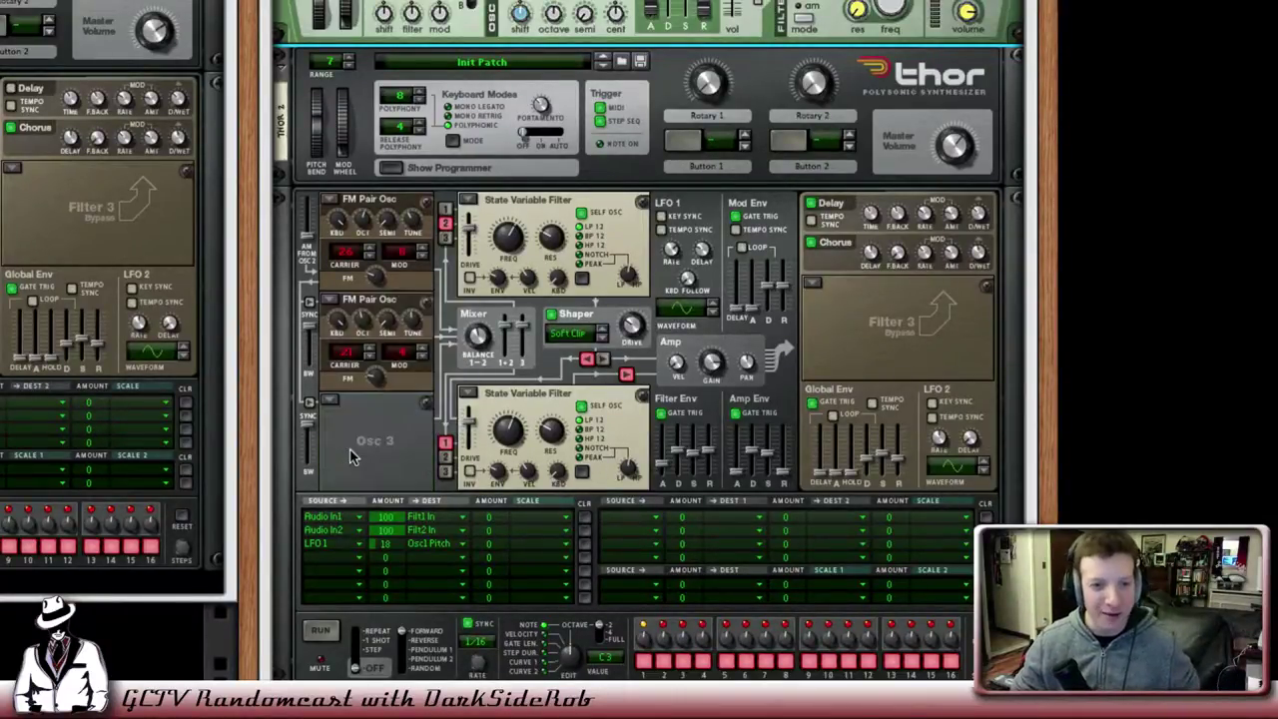
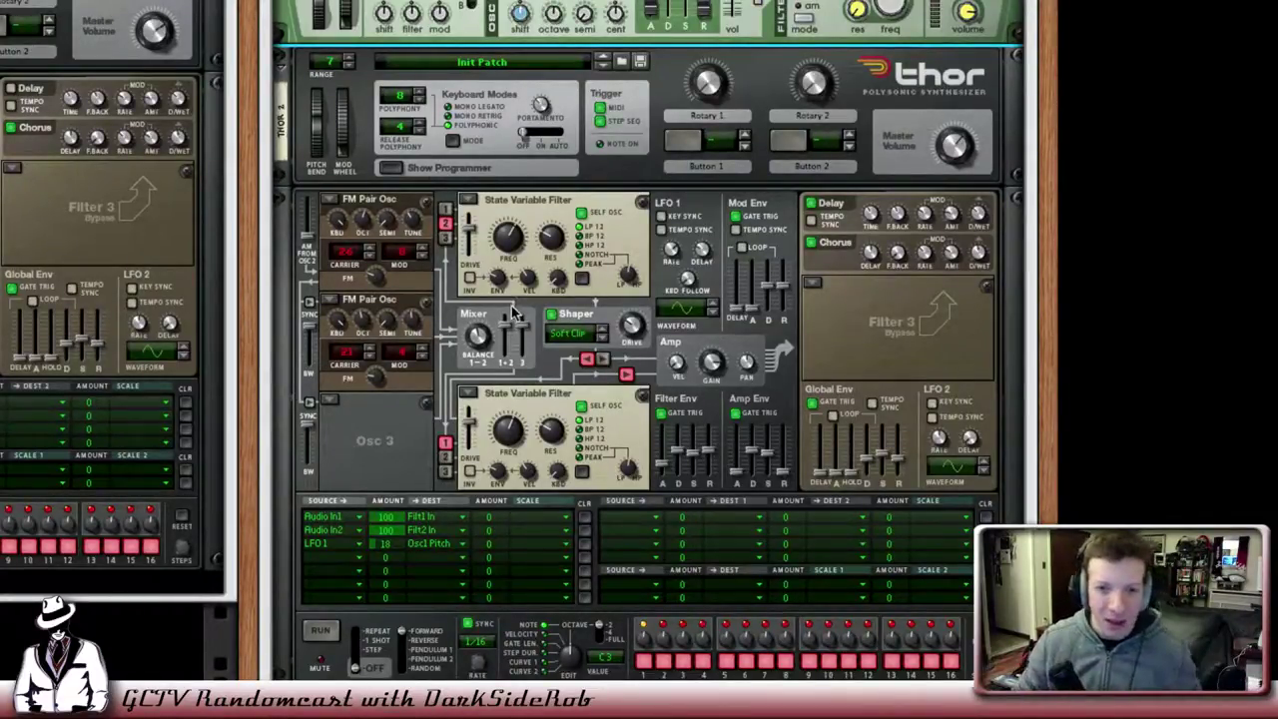
# View the song's track arrangement in the sequencer and return to the rack with Malström and Thor.
pyautogui.scroll(4, 502, 387)
pyautogui.scroll(6, 502, 386)
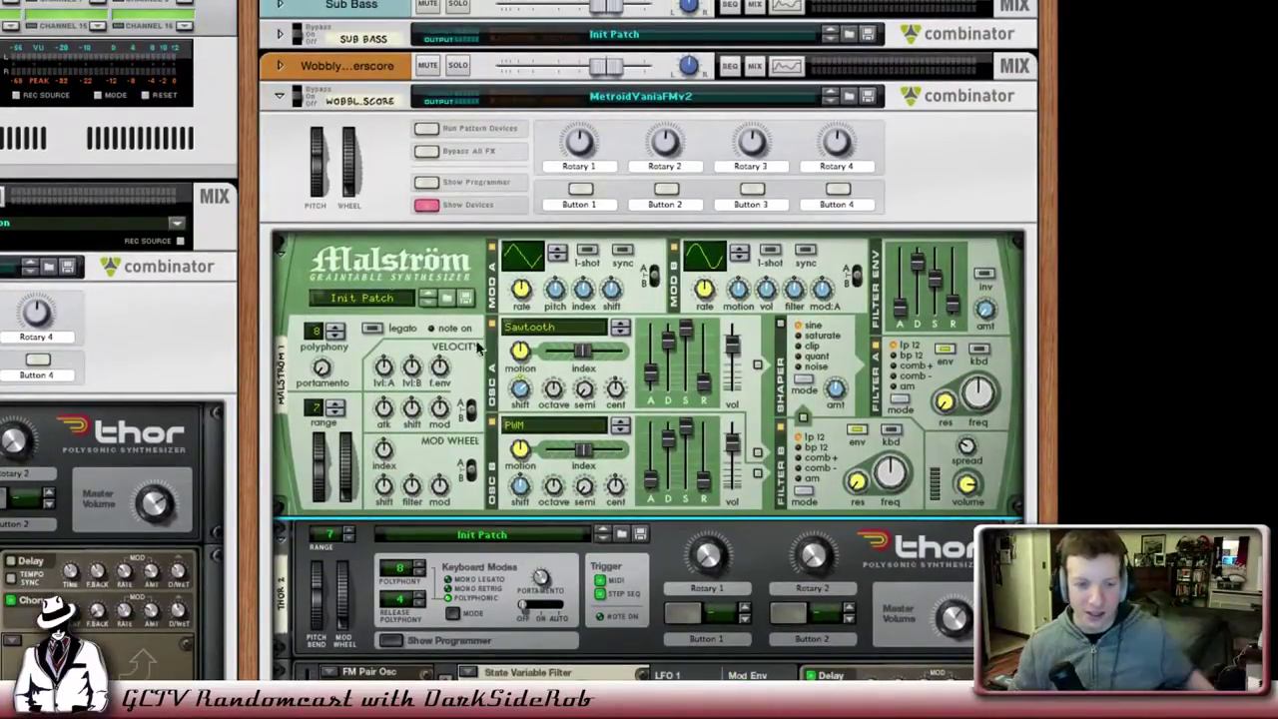
pyautogui.scroll(-11, 354, 529)
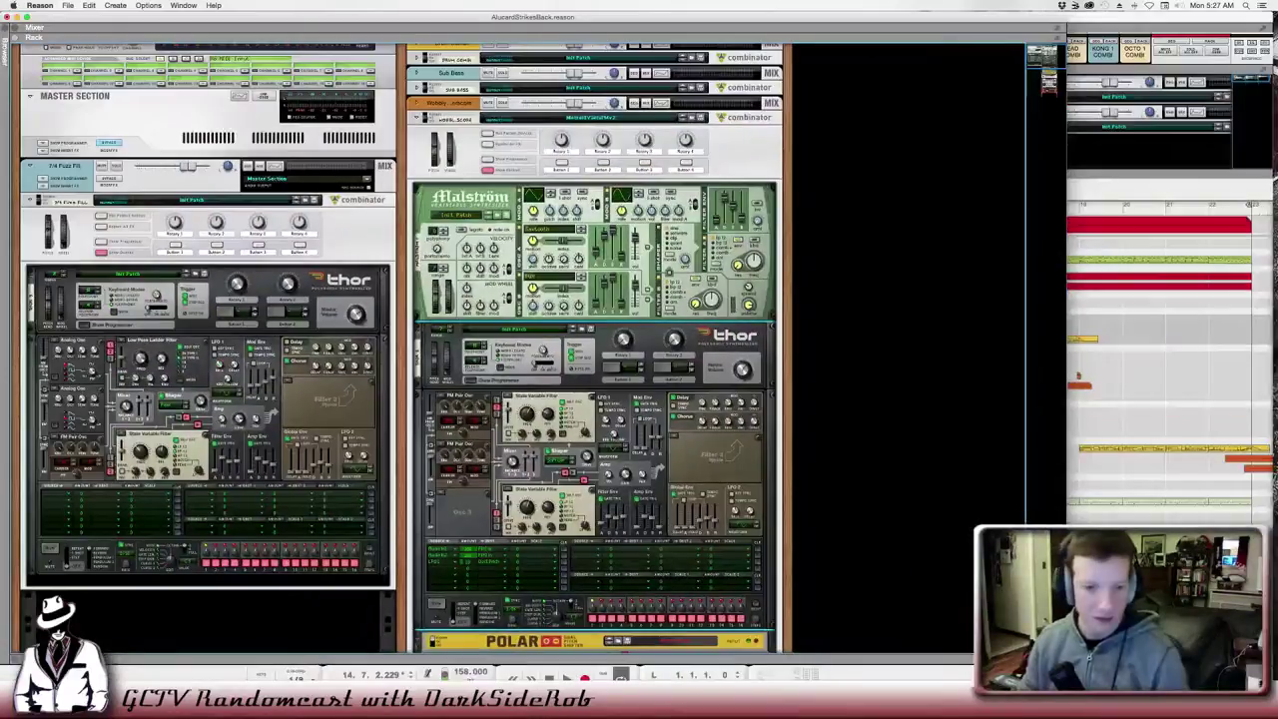
pyautogui.press('F7')
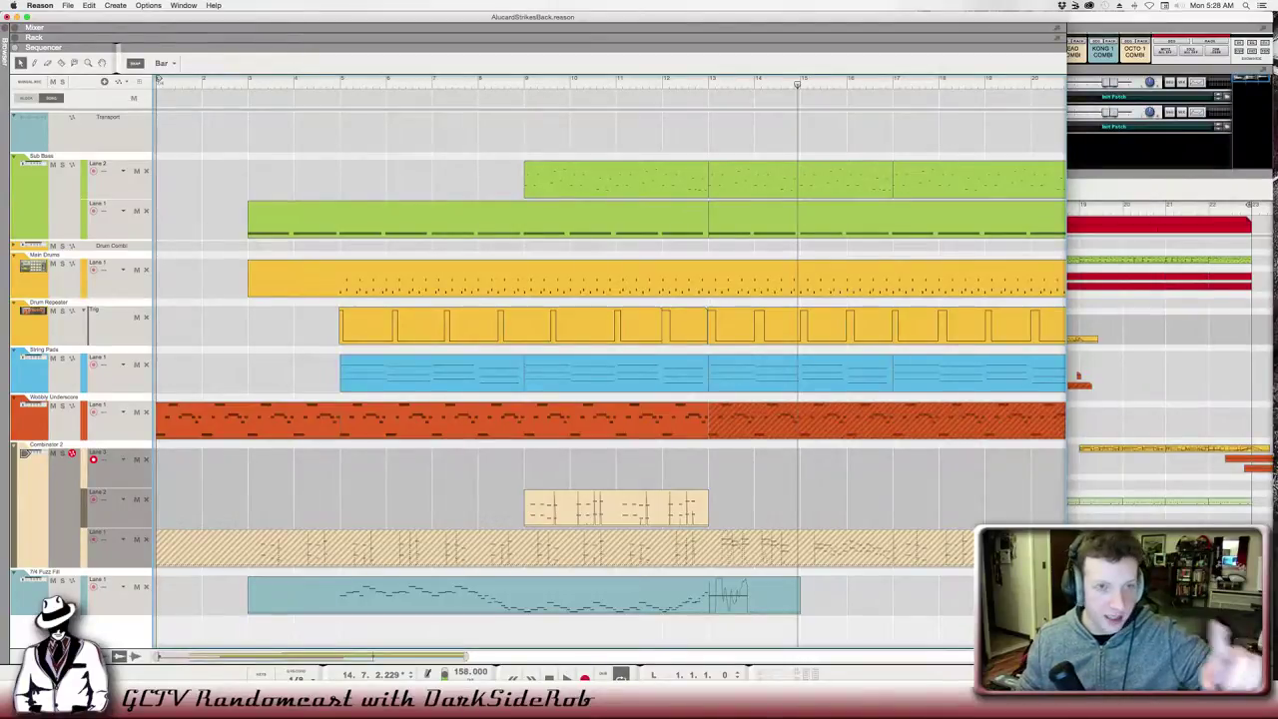
pyautogui.press('F6')
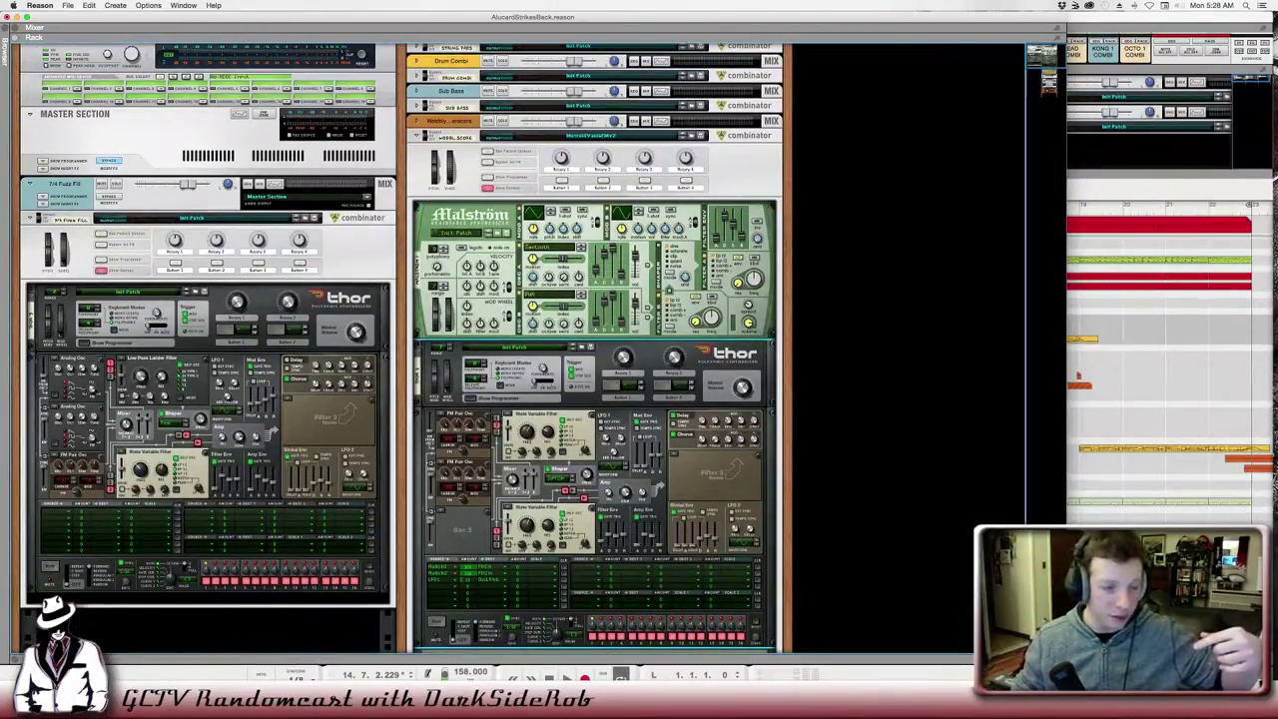
# Play the opening of the song from the start in the sequencer and return to the rack's front view.
pyautogui.press('F7')
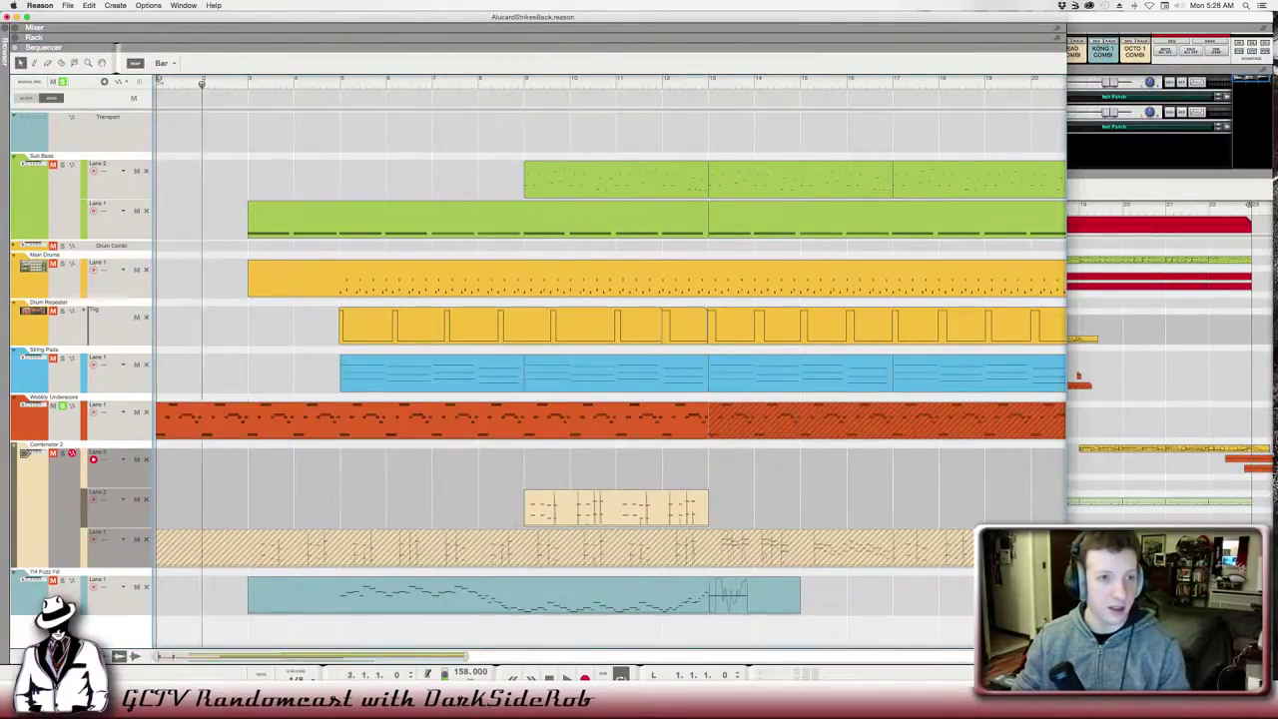
pyautogui.press('KP_0')
pyautogui.press('space')
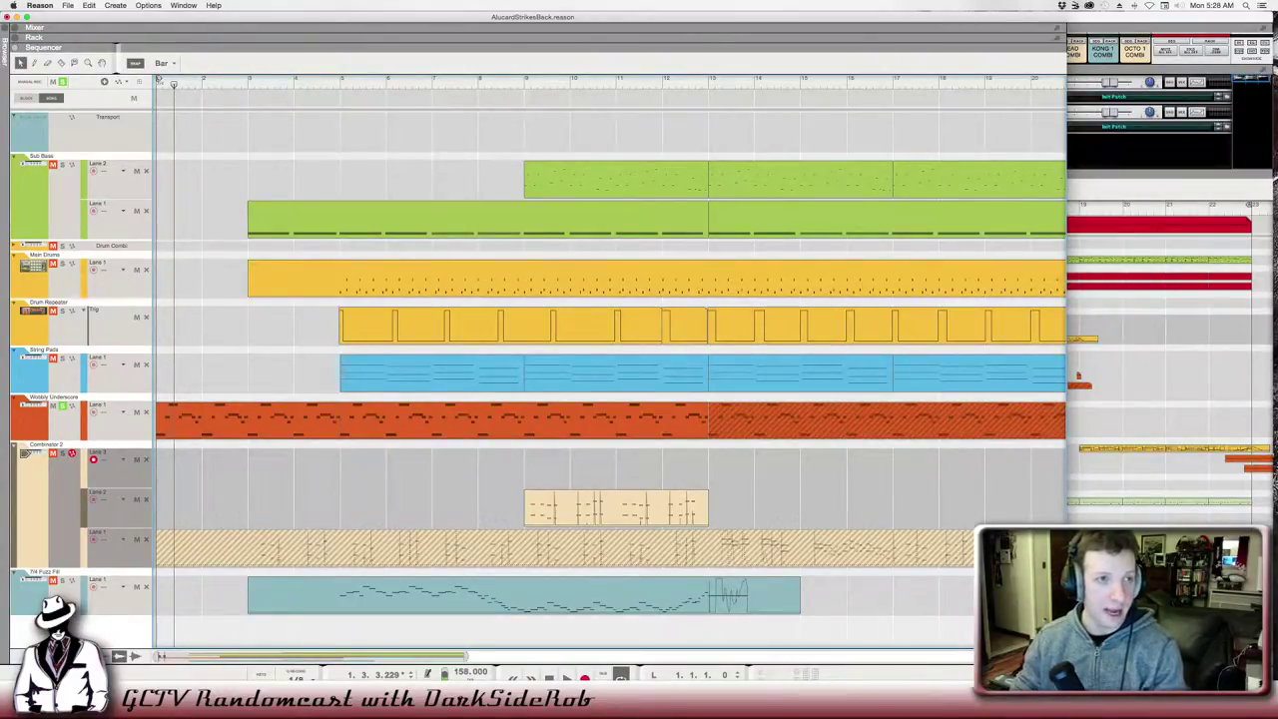
pyautogui.press('F6')
pyautogui.press('Tab')
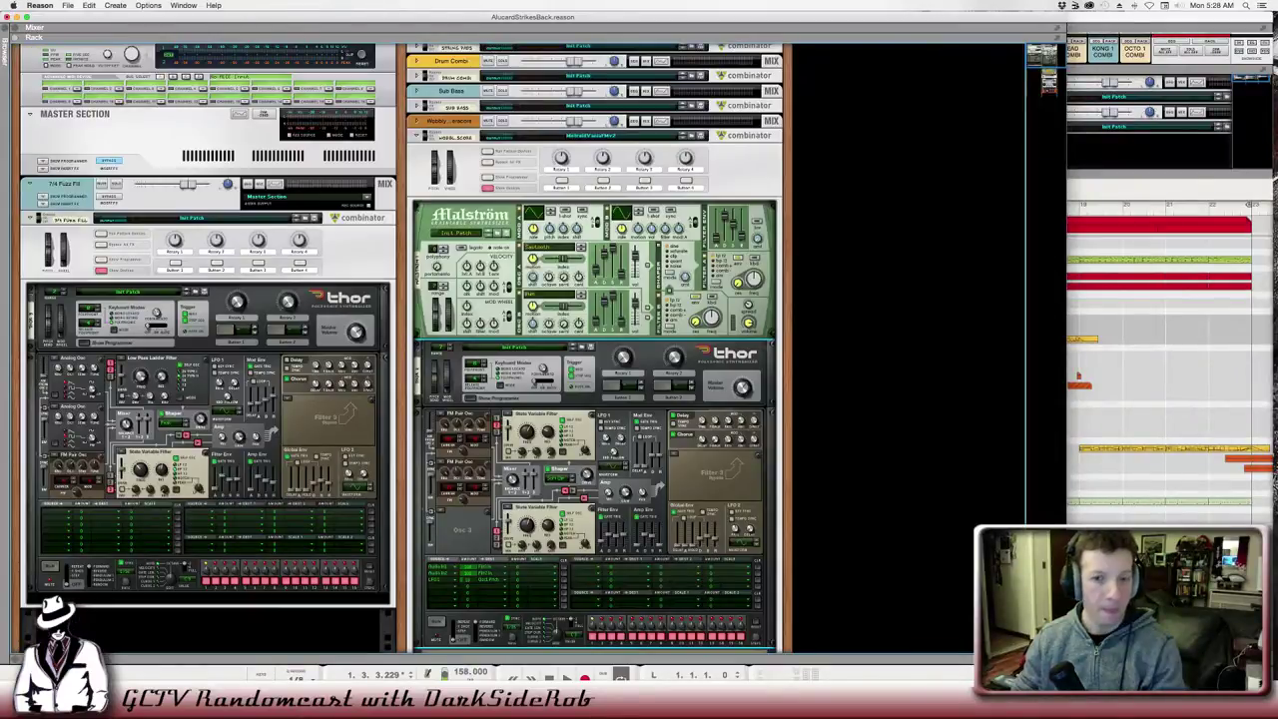
# View the Polar device below Thor in the rack and replay the song's opening from the sequencer.
pyautogui.scroll(-2, 540, 349)
pyautogui.scroll(-1, 540, 350)
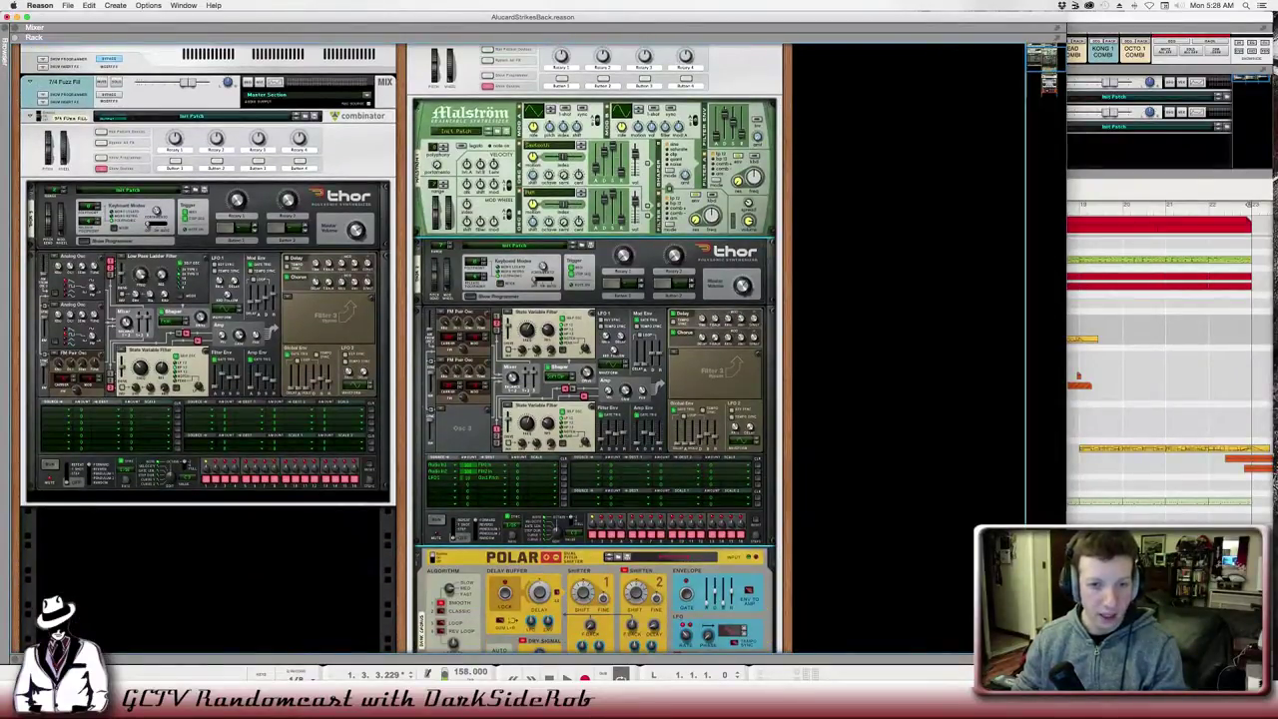
pyautogui.scroll(-2, 539, 349)
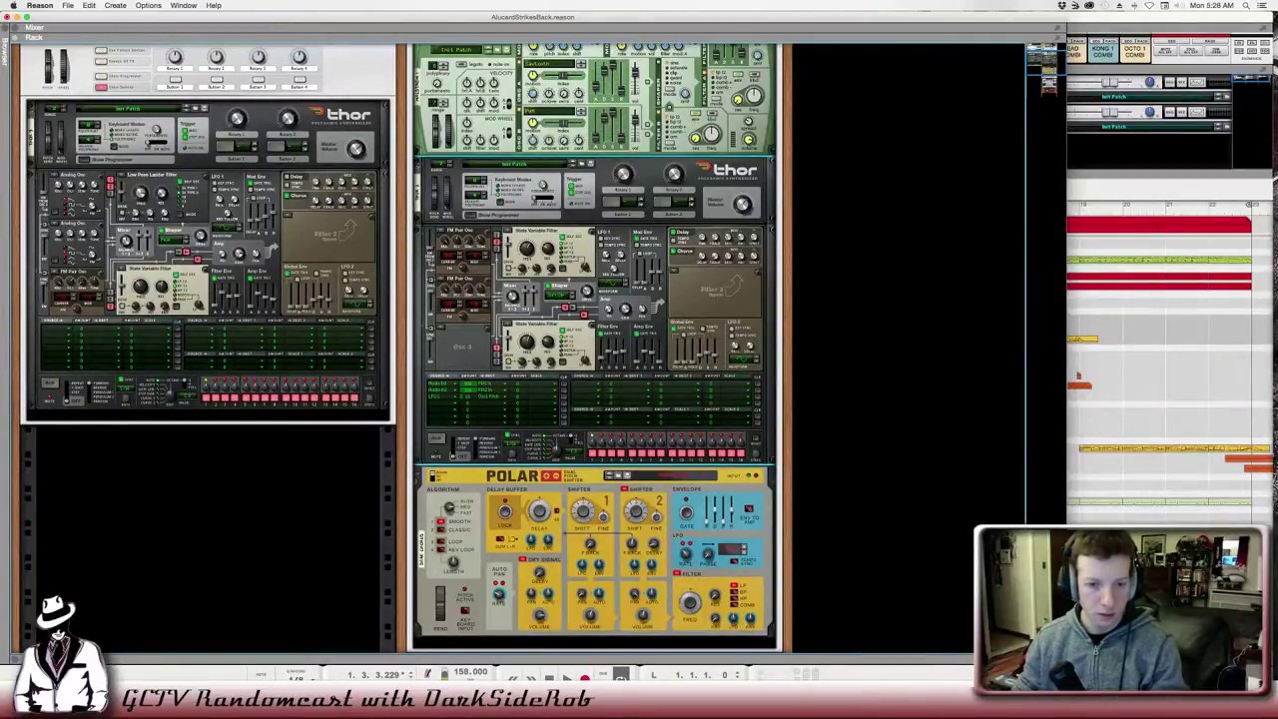
pyautogui.scroll(1, 539, 349)
pyautogui.scroll(1, 433, 488)
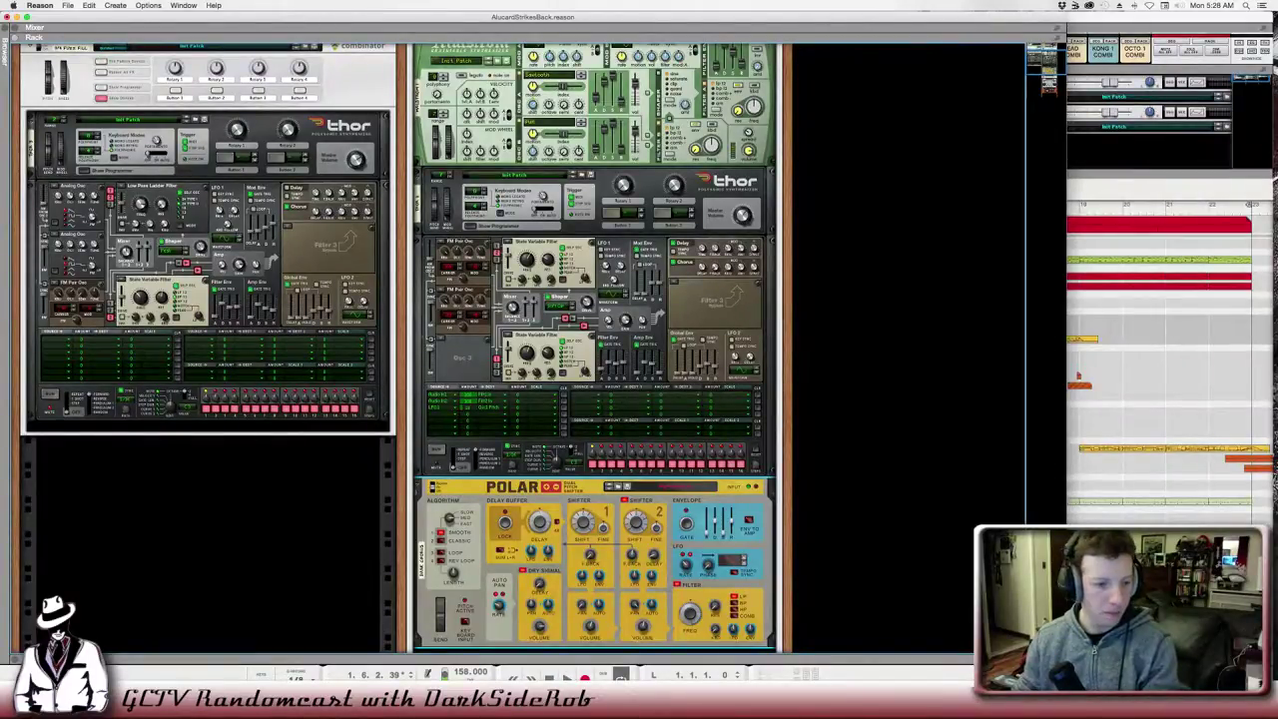
pyautogui.press('F7')
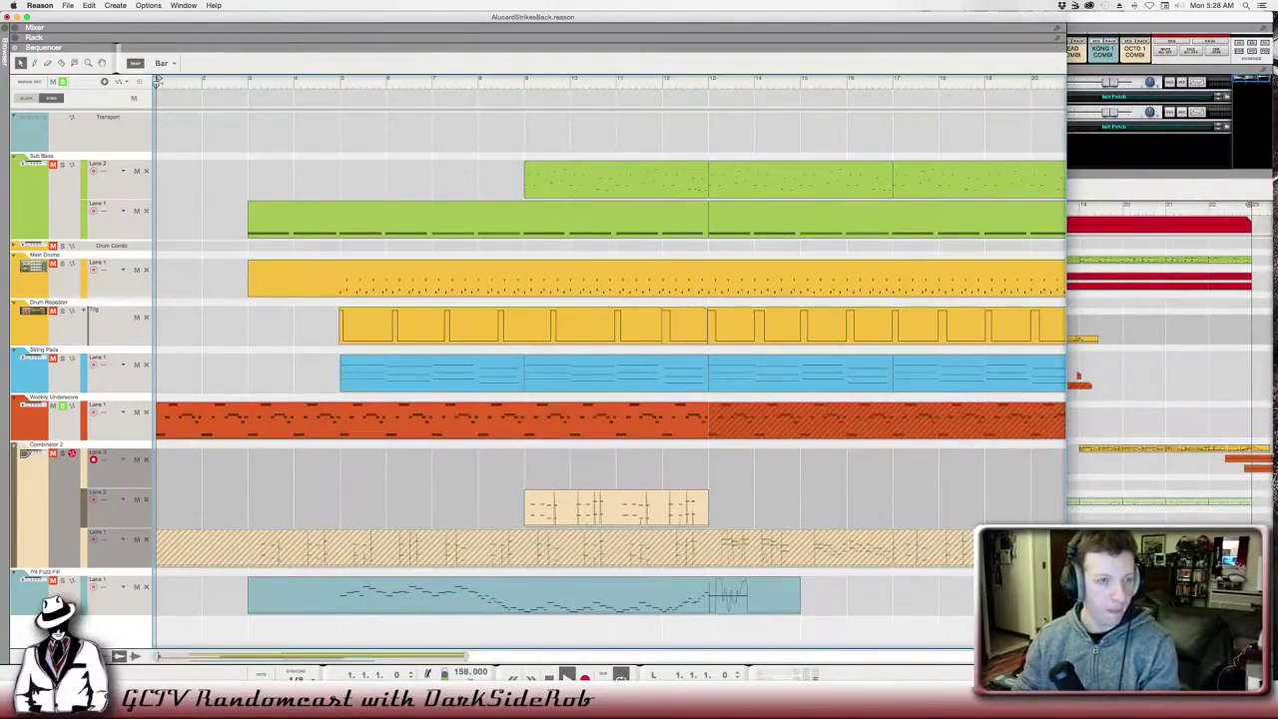
pyautogui.press('F6')
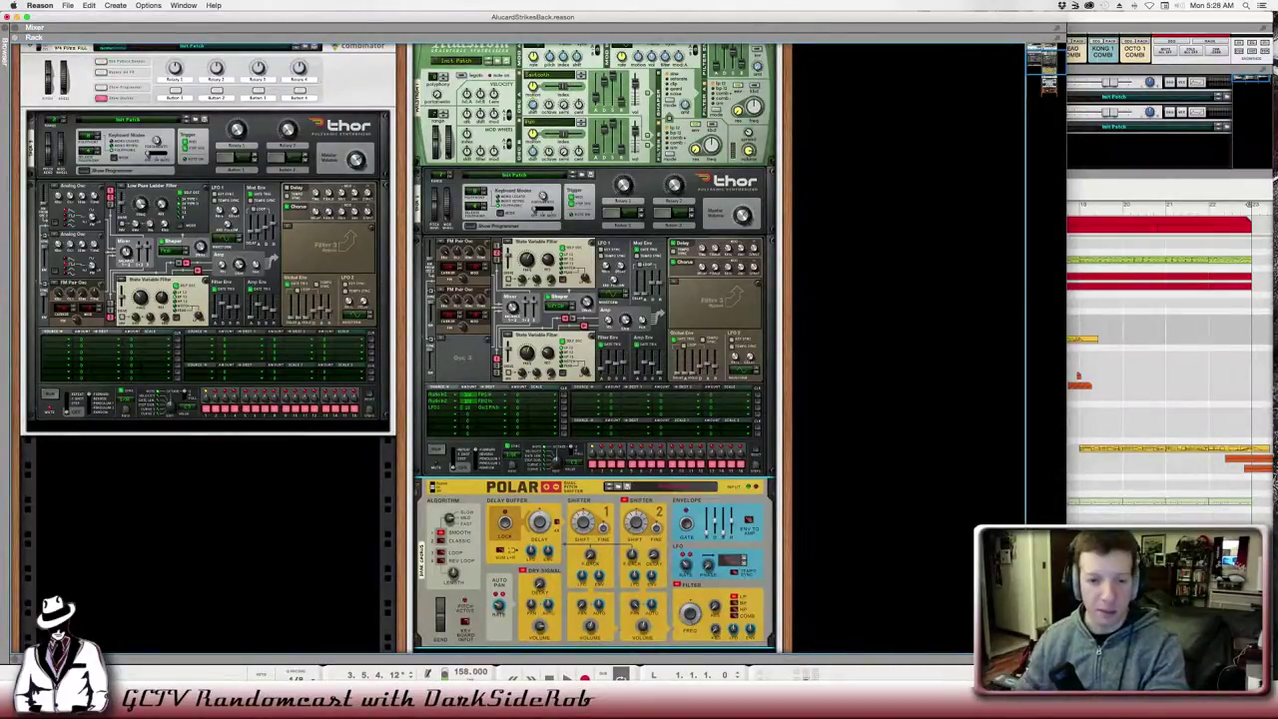
# Examine the cable routing from Malström through Thor to Polar at the rack's rear and return to Polar's front panel.
pyautogui.scroll(3, 500, 507)
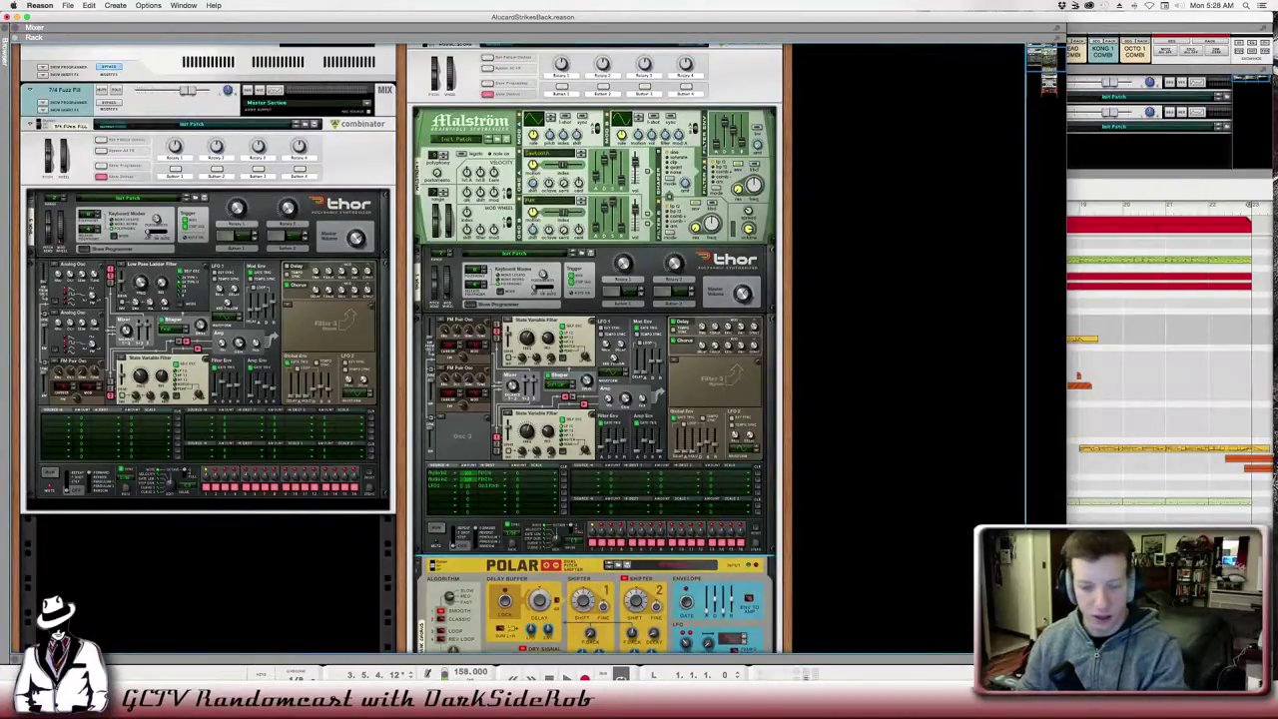
pyautogui.scroll(-5, 499, 400)
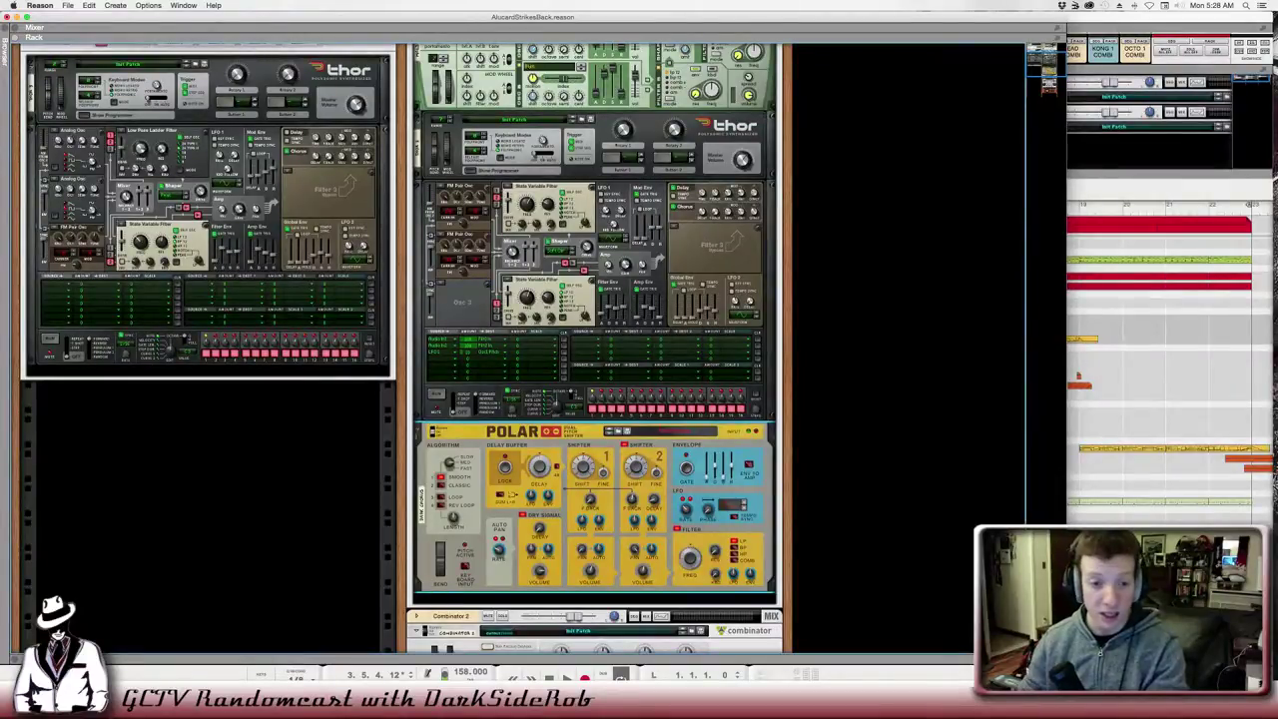
pyautogui.scroll(5, 529, 350)
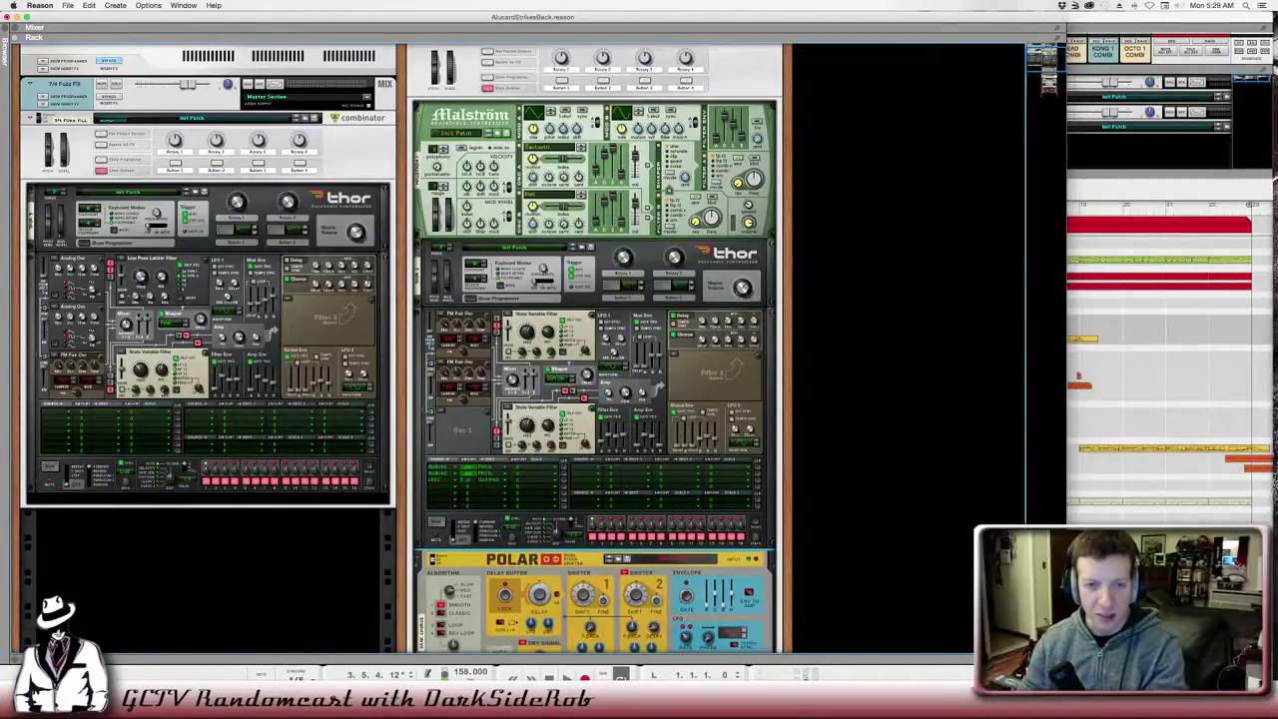
pyautogui.press('Tab')
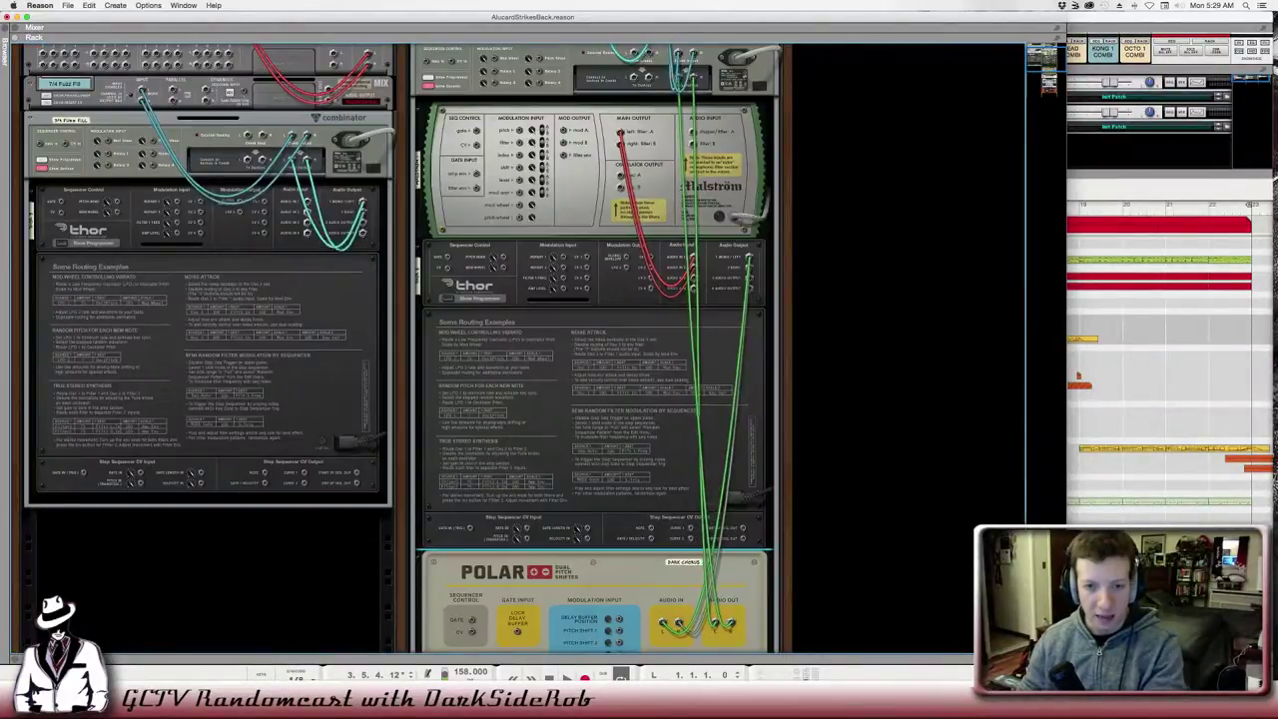
pyautogui.press('Tab')
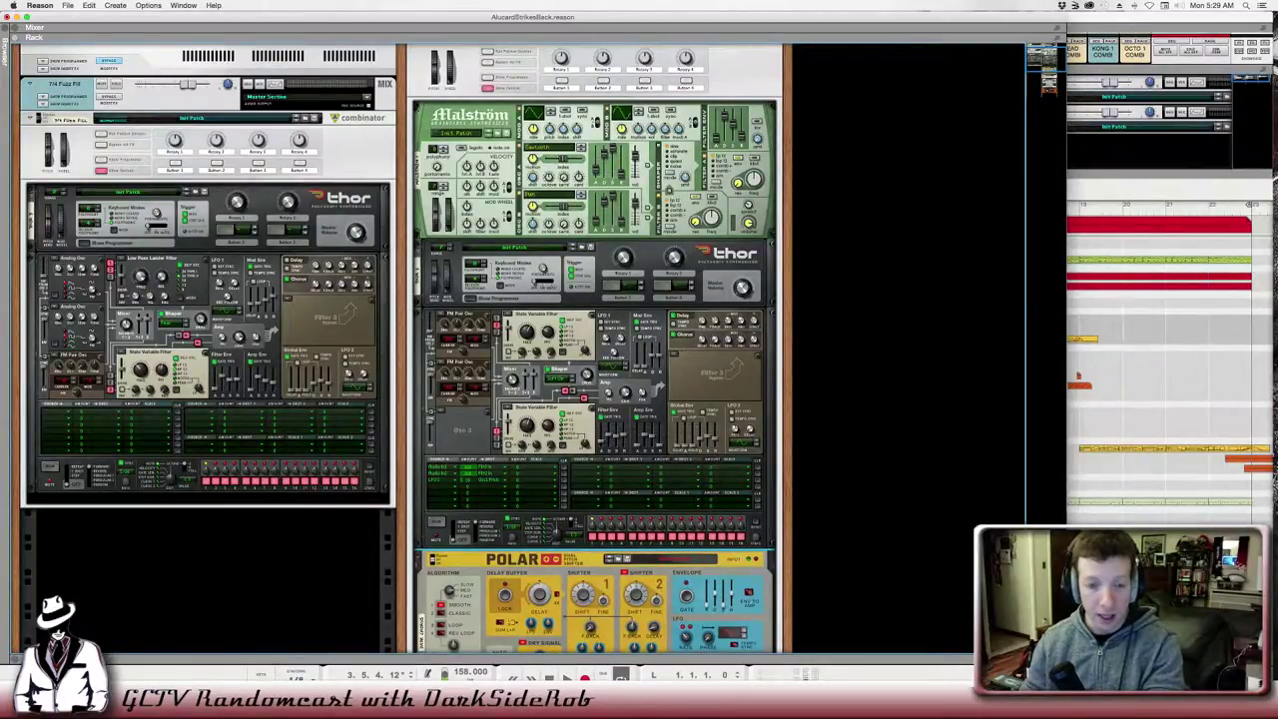
pyautogui.scroll(-5, 540, 347)
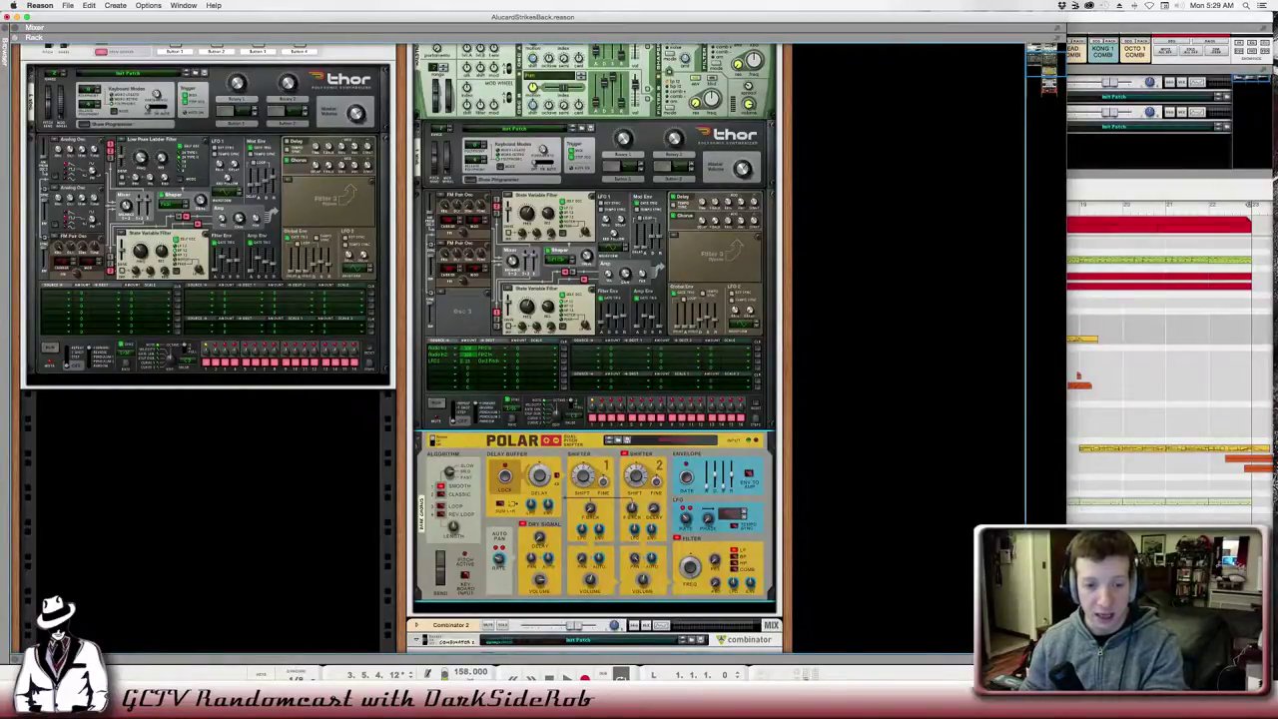
# Start and stop playback of the song's opening several times to hear Polar's effect on the sound.
pyautogui.press('space')
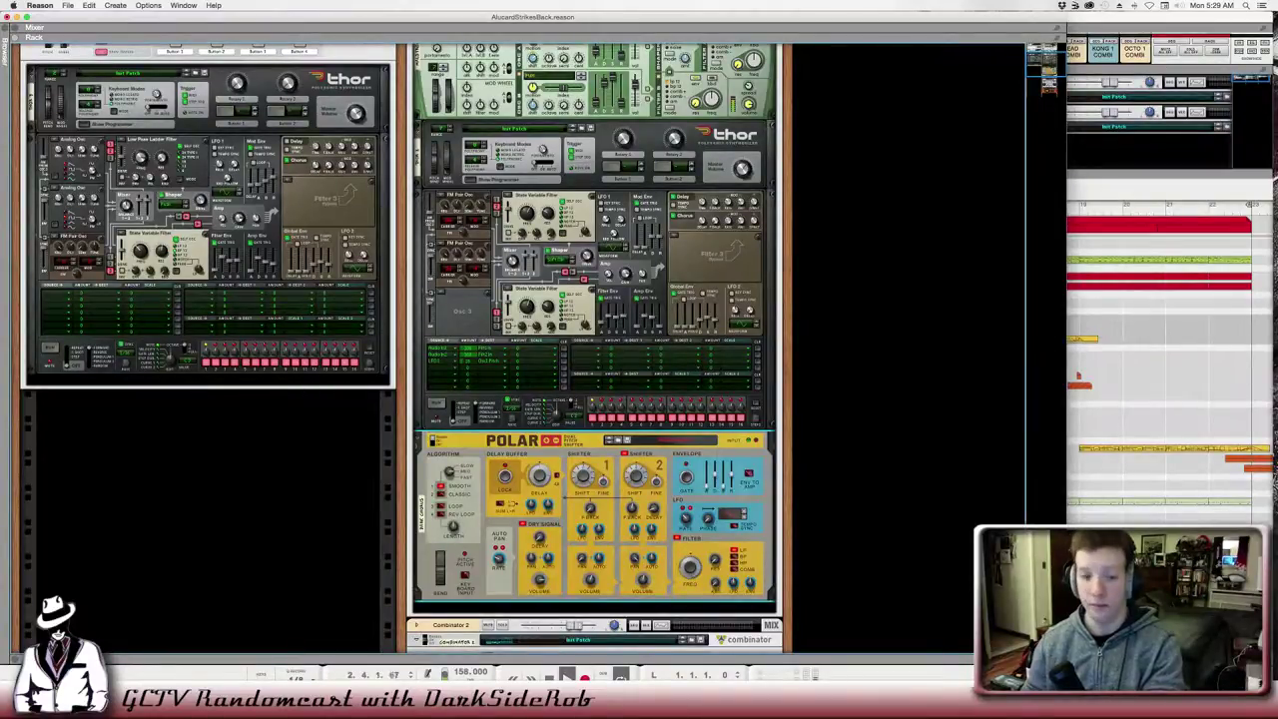
pyautogui.press('space')
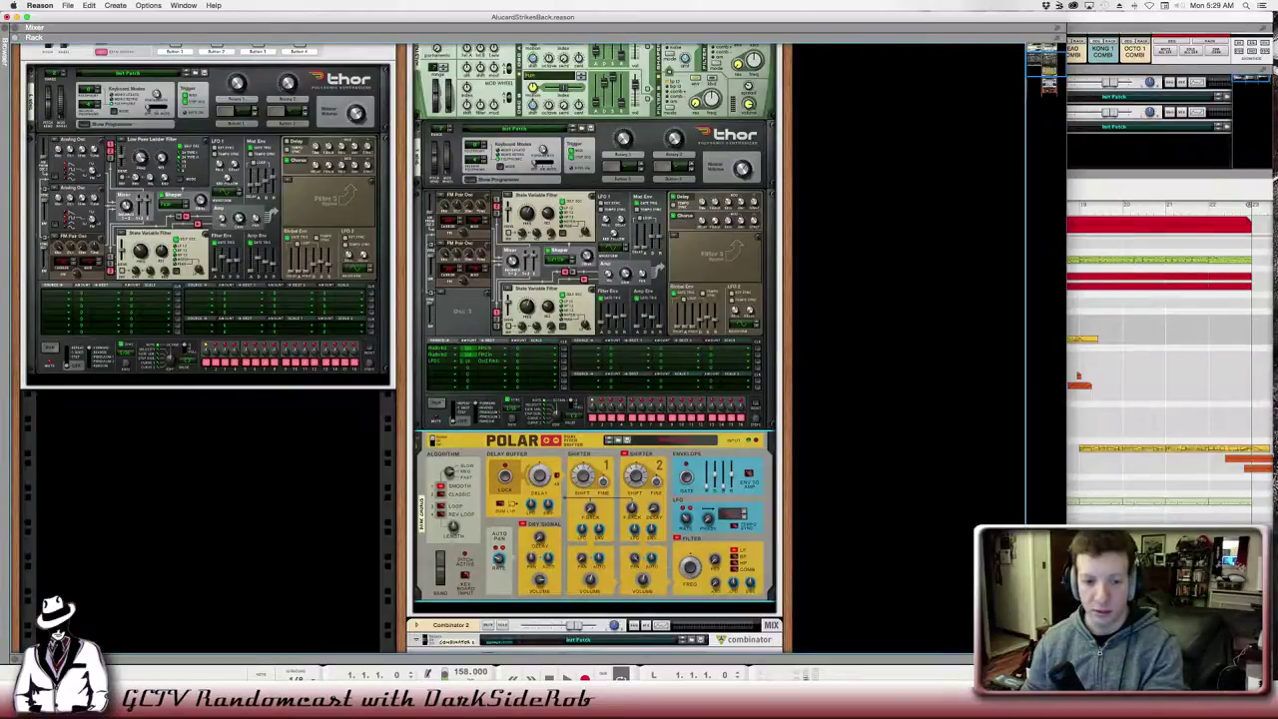
pyautogui.press('space')
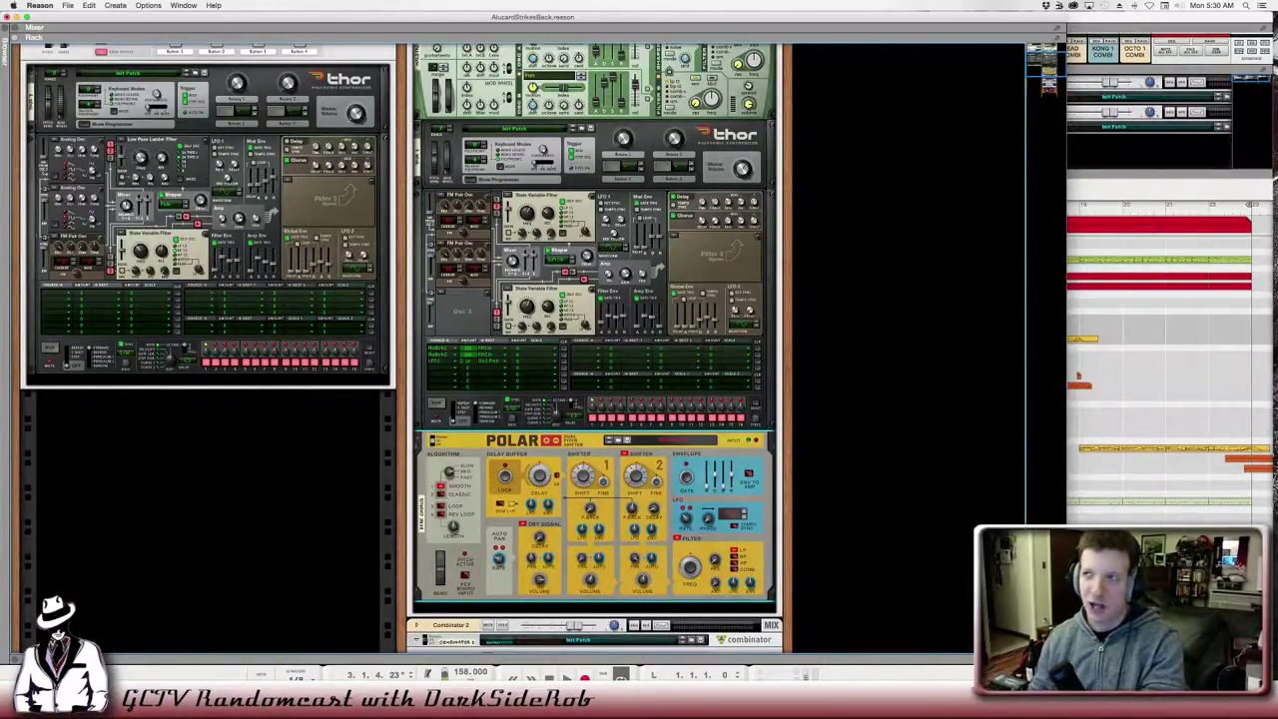
pyautogui.moveTo(458, 532)
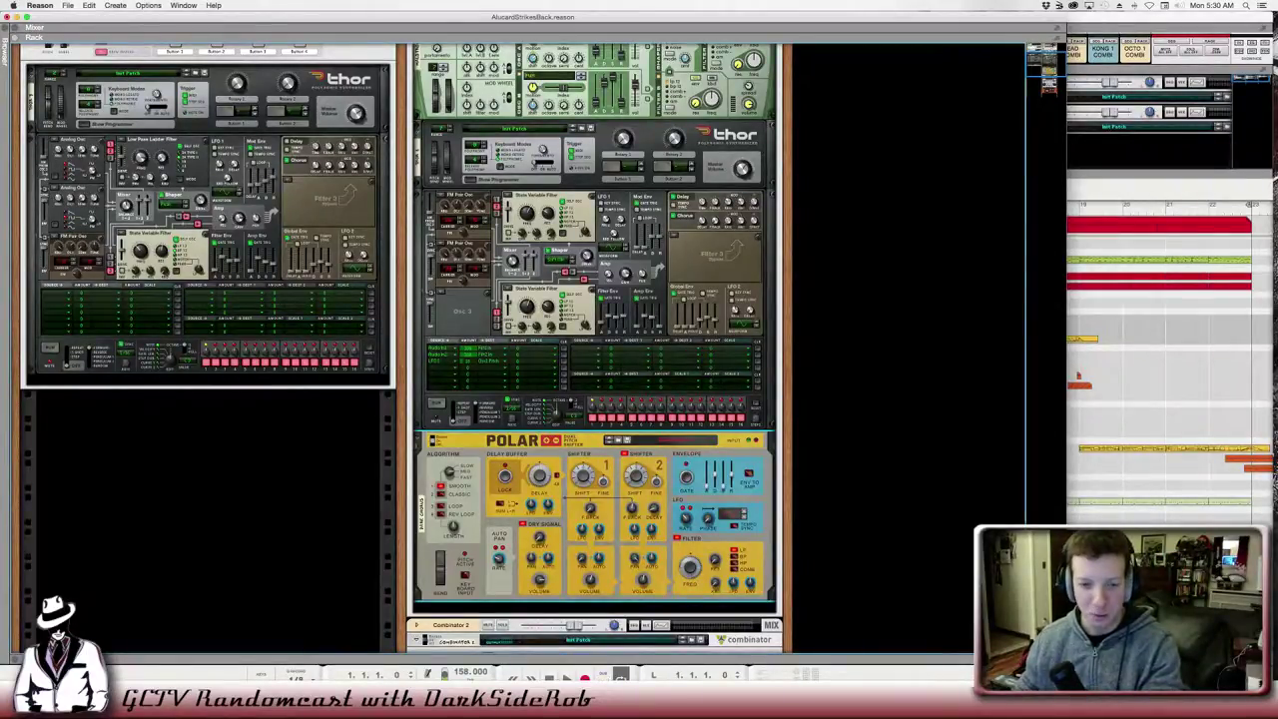
pyautogui.press('space')
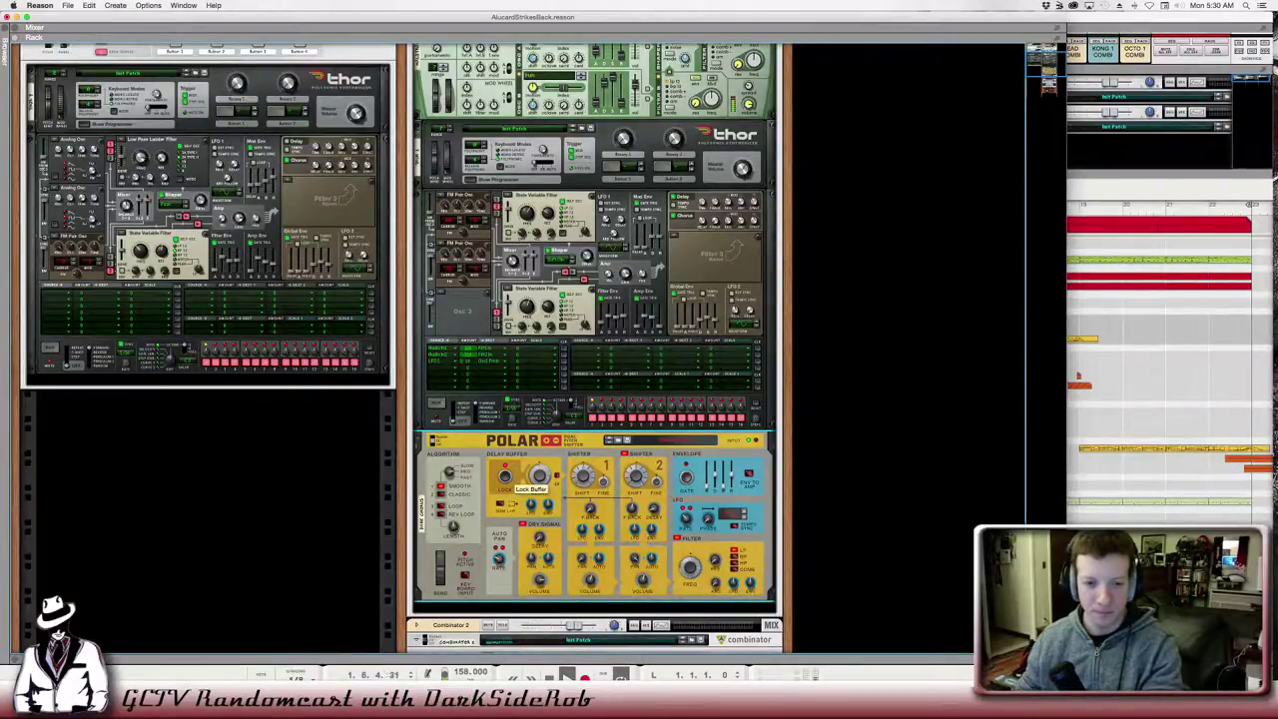
# Try several Delay/Buffer Position settings on the Polar pitch shifter.
pyautogui.moveTo(539, 478); pyautogui.dragTo(584, 483)
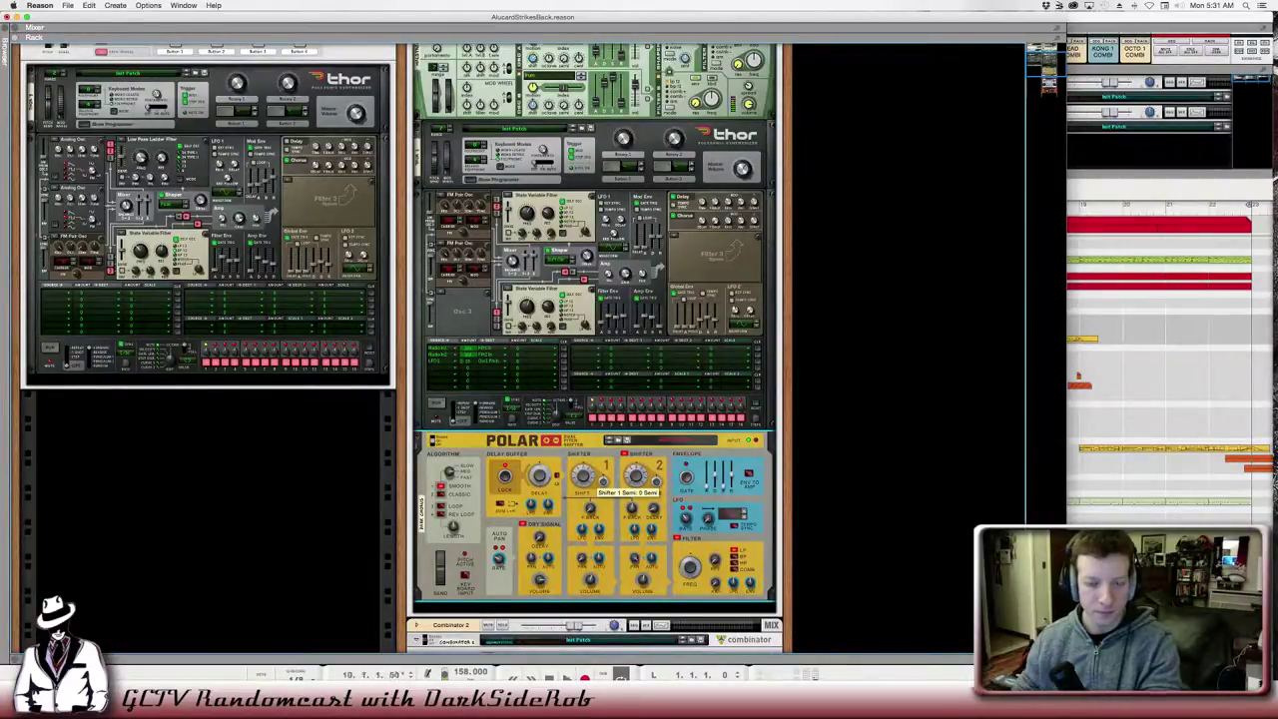
pyautogui.moveTo(550, 482); pyautogui.dragTo(549, 490)
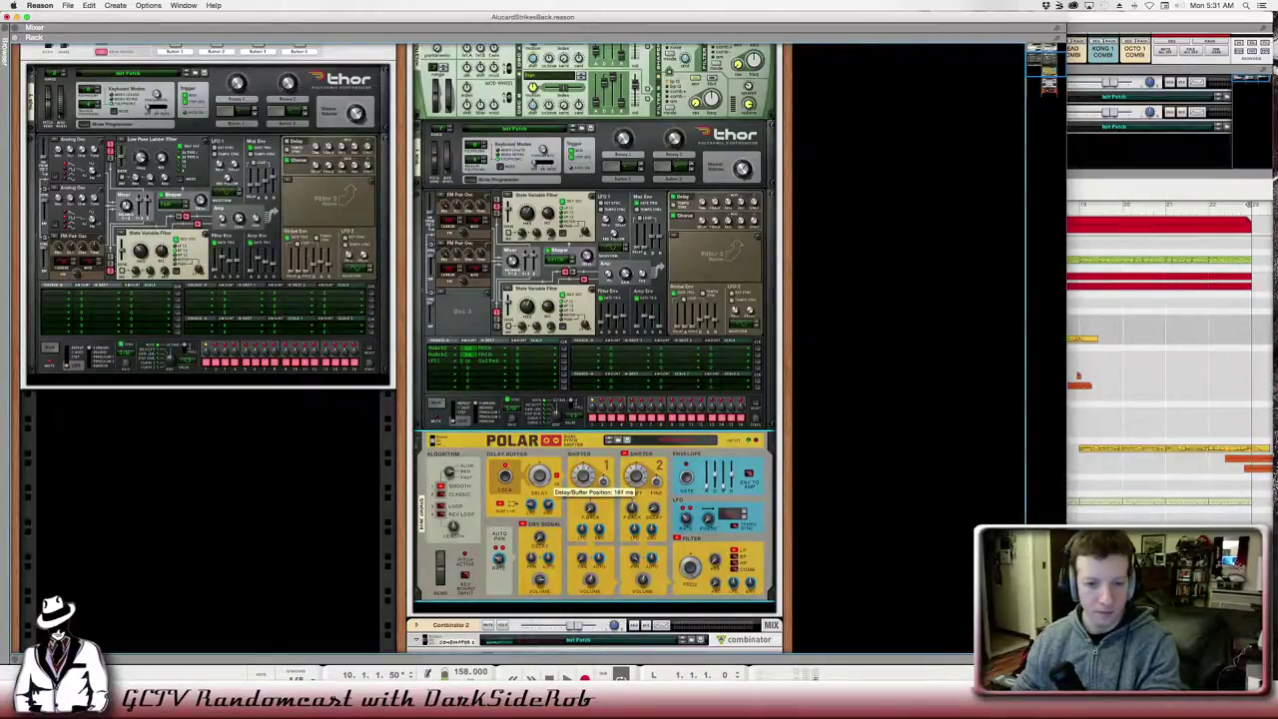
pyautogui.moveTo(539, 475); pyautogui.dragTo(539, 488)
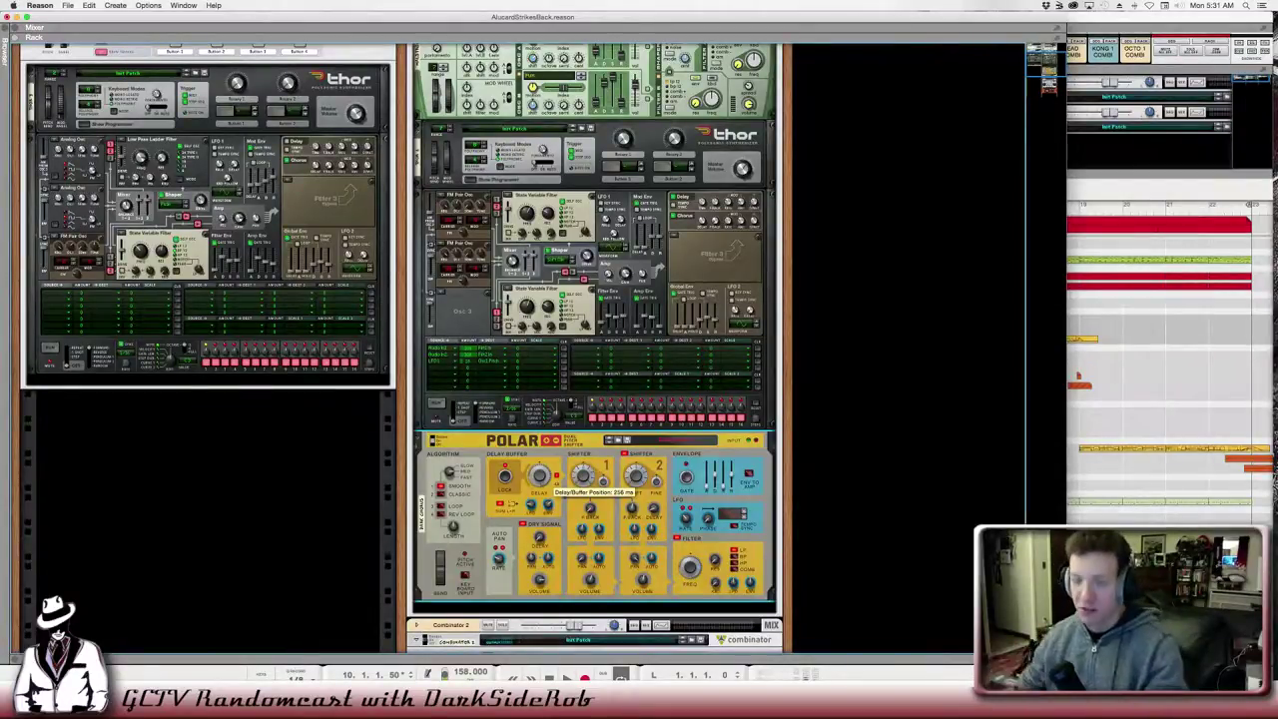
pyautogui.moveTo(539, 475); pyautogui.dragTo(539, 463)
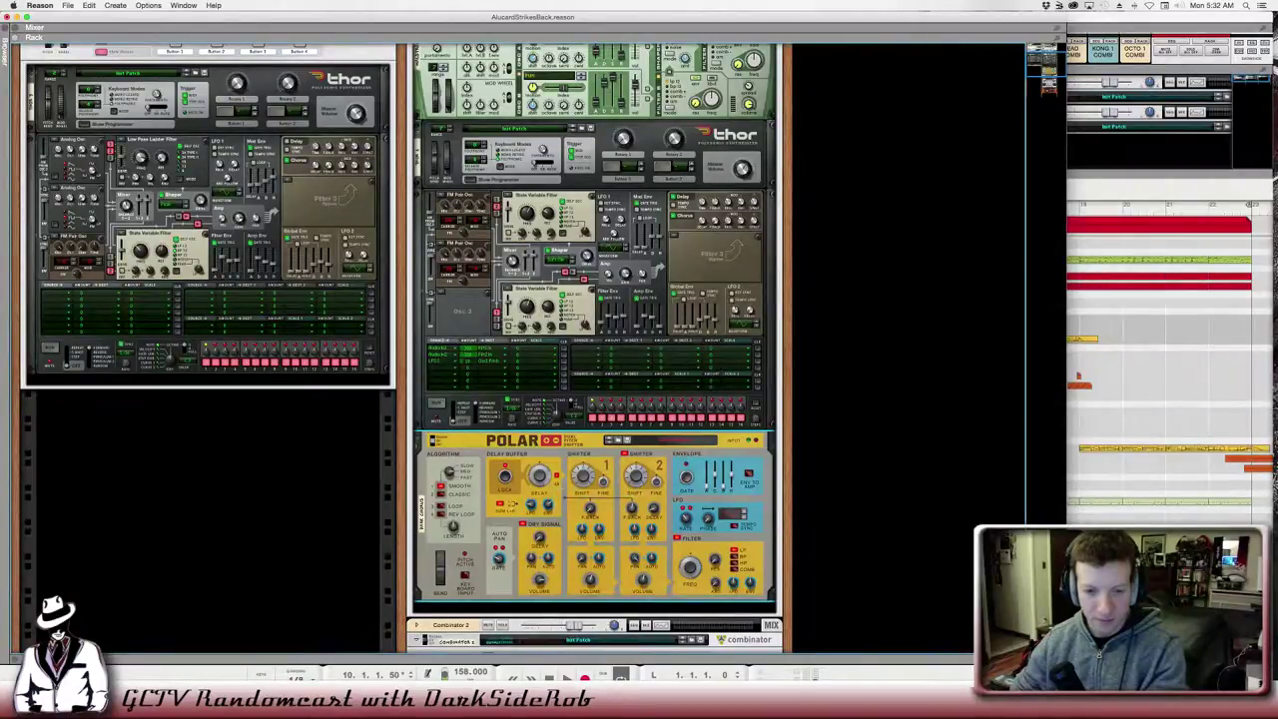
# Switch Polar's algorithm to Classic and adjust its buffer LFO amount and delay position.
pyautogui.moveTo(532, 505); pyautogui.dragTo(533, 506)
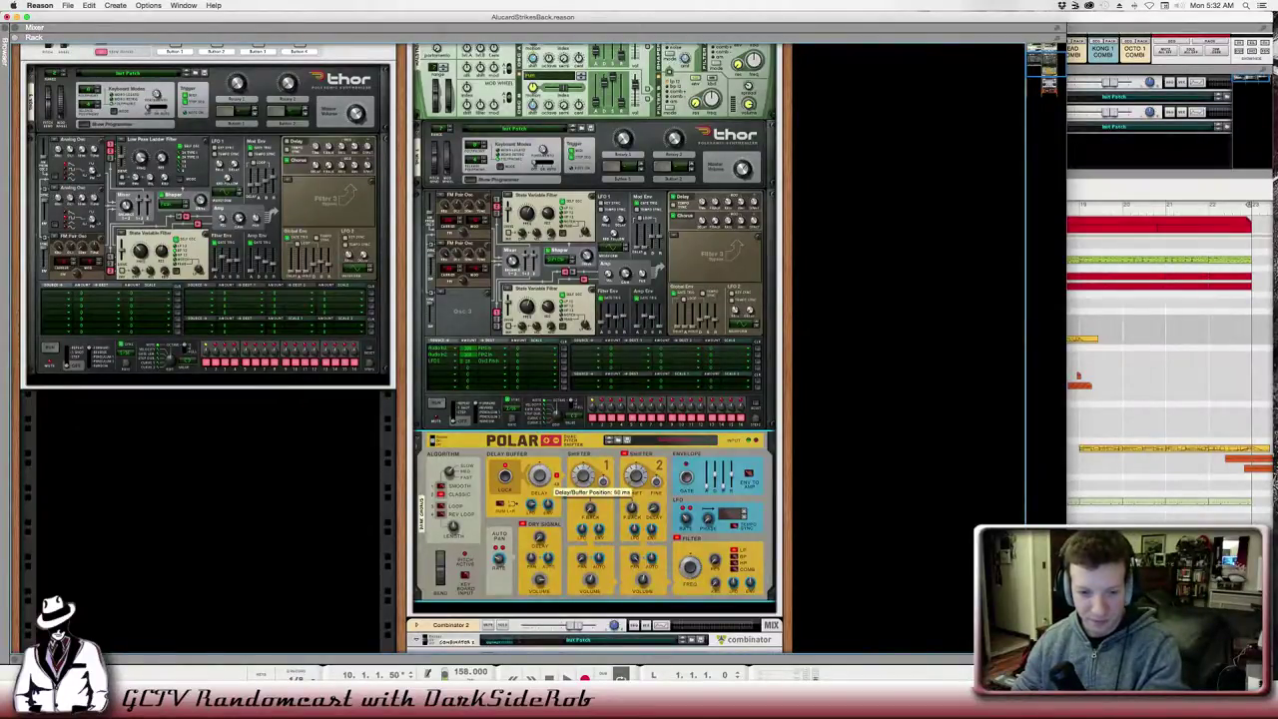
pyautogui.moveTo(539, 476); pyautogui.dragTo(539, 457)
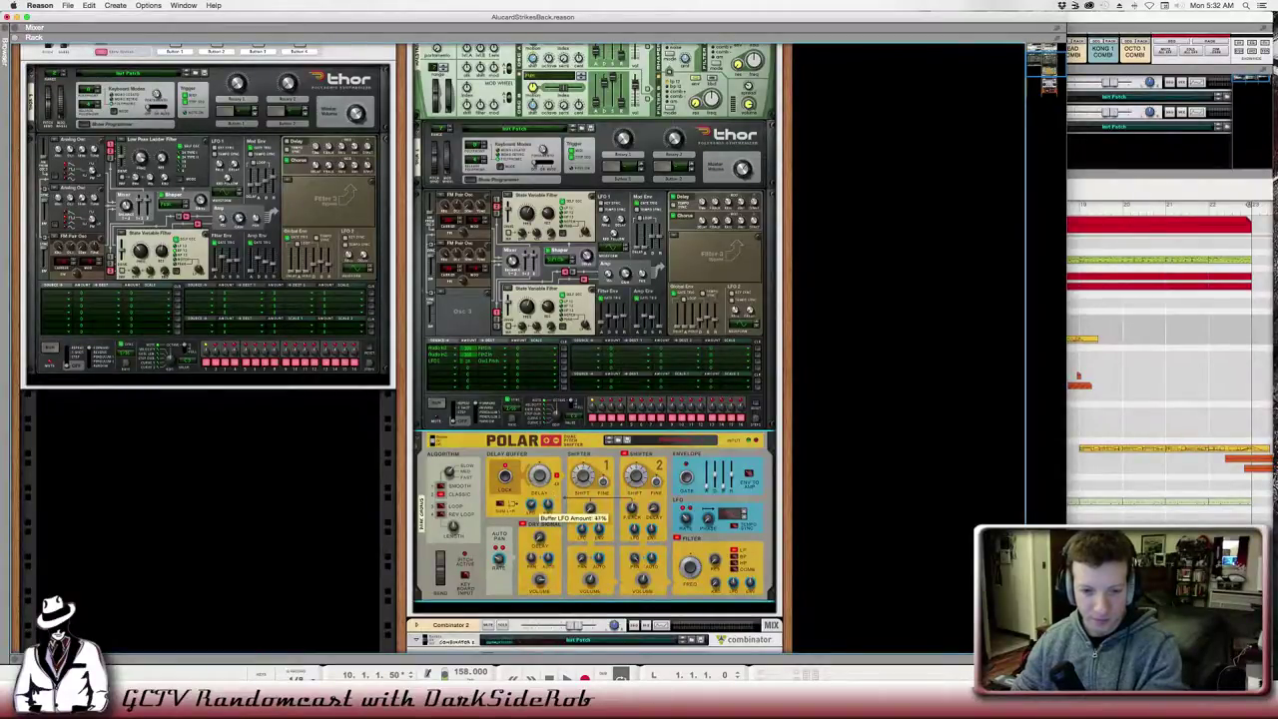
pyautogui.moveTo(547, 510); pyautogui.dragTo(547, 517)
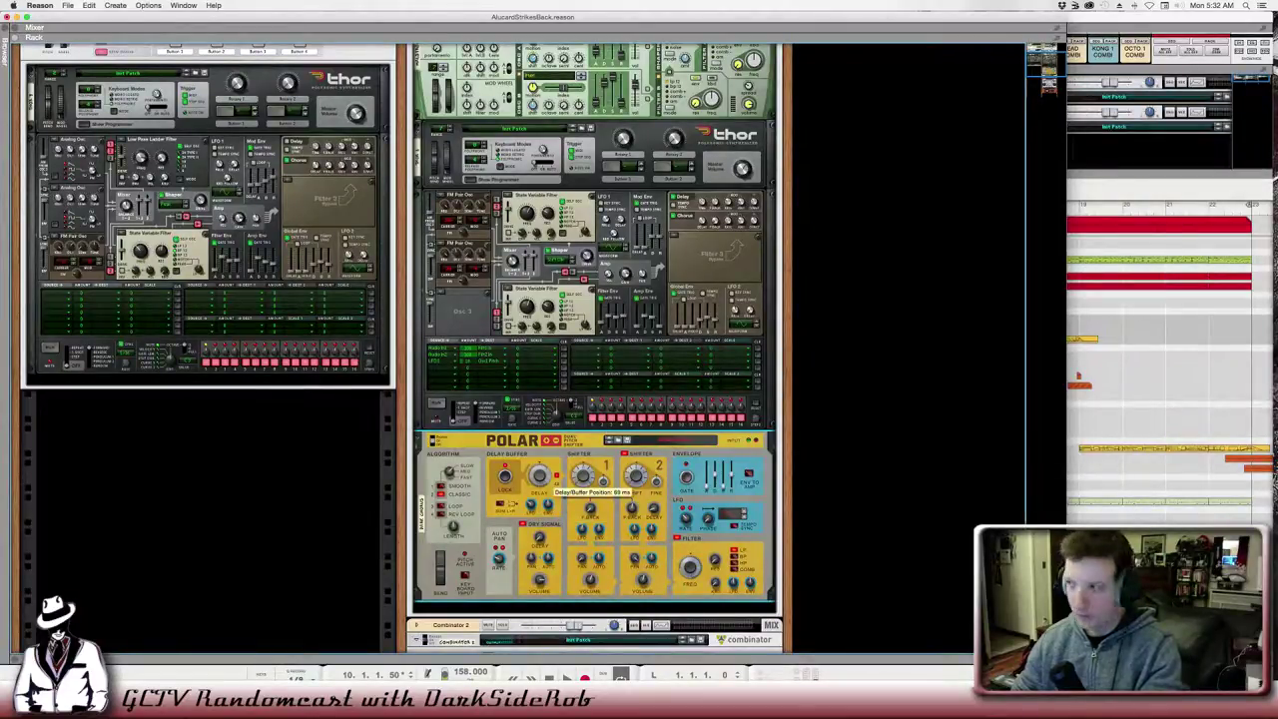
pyautogui.moveTo(585, 477)
pyautogui.mouseDown()
pyautogui.moveTo(584, 493)
pyautogui.moveTo(636, 466)
pyautogui.moveTo(636, 490)
pyautogui.moveTo(584, 471)
pyautogui.mouseUp()
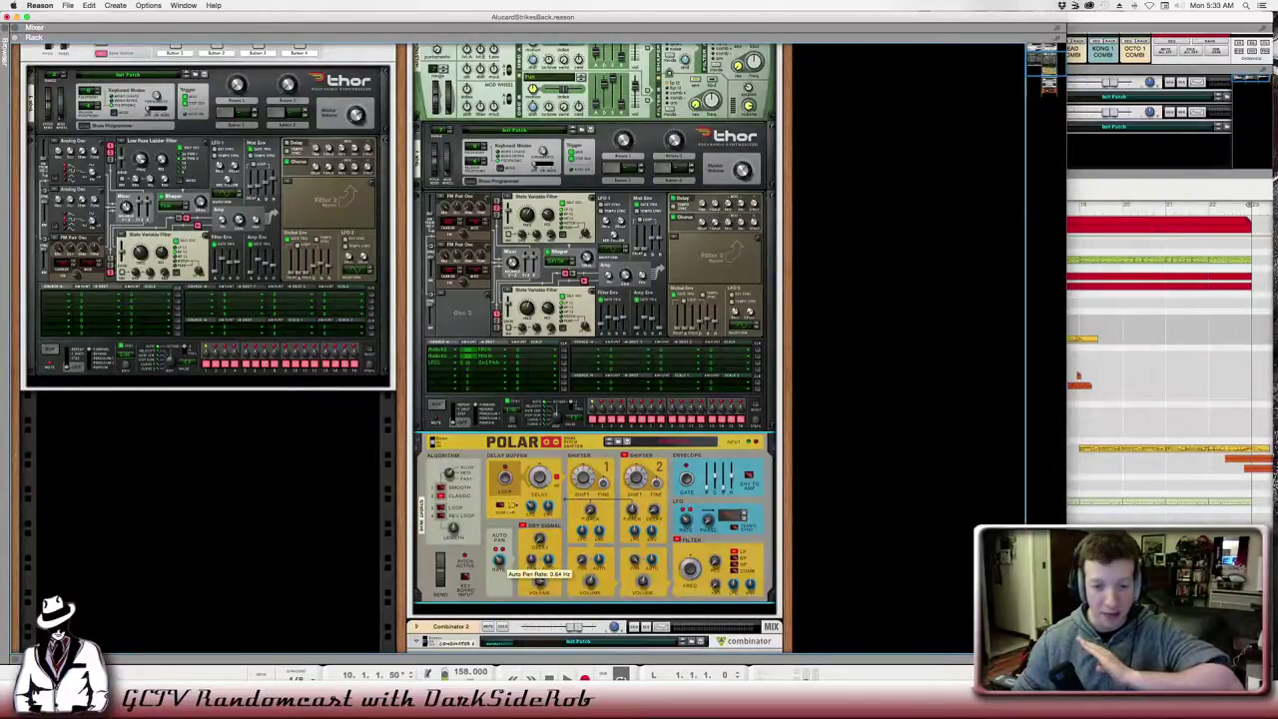
# Play the song from its beginning to hear the adjusted Polar settings.
pyautogui.press('KP_0')
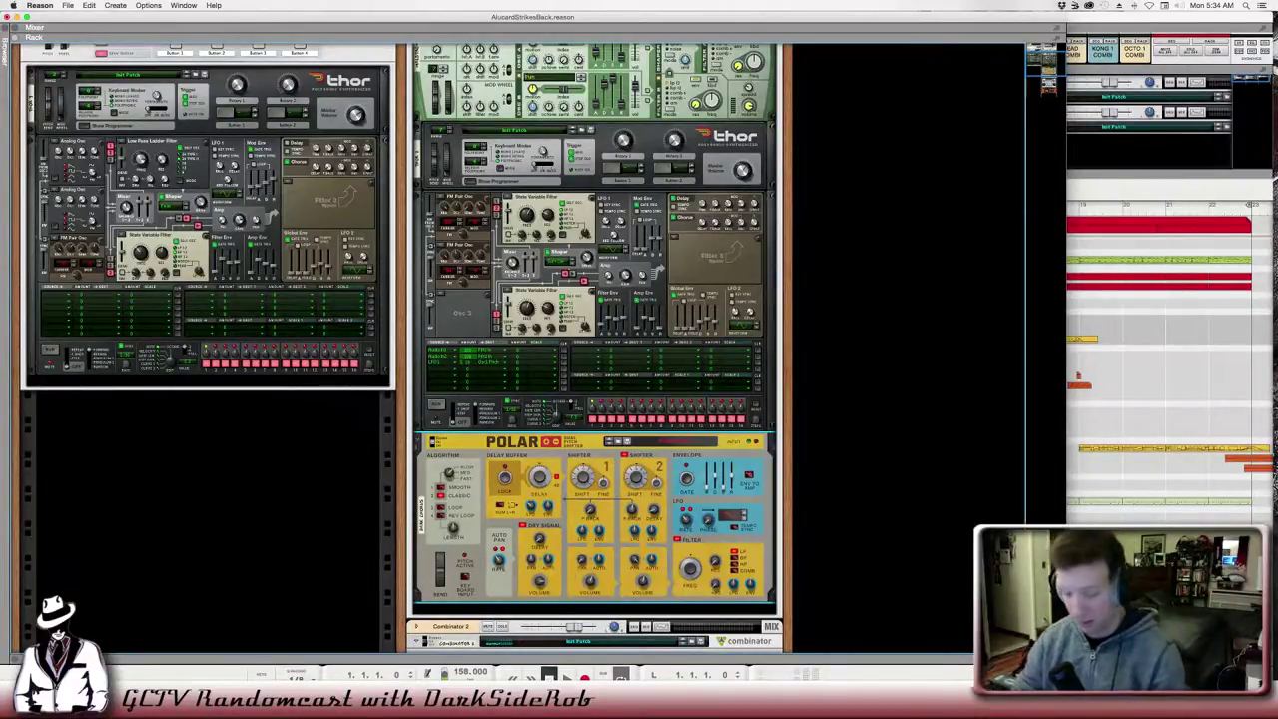
pyautogui.press('KP_Enter')
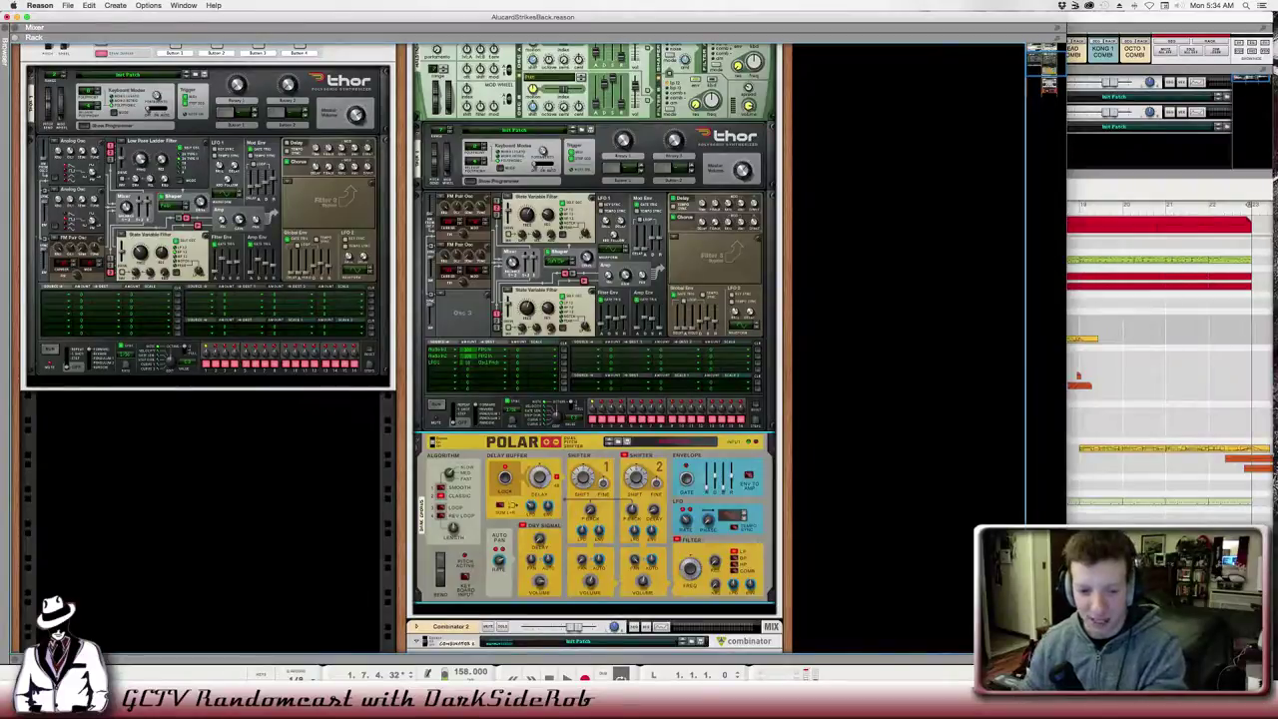
pyautogui.moveTo(501, 564)
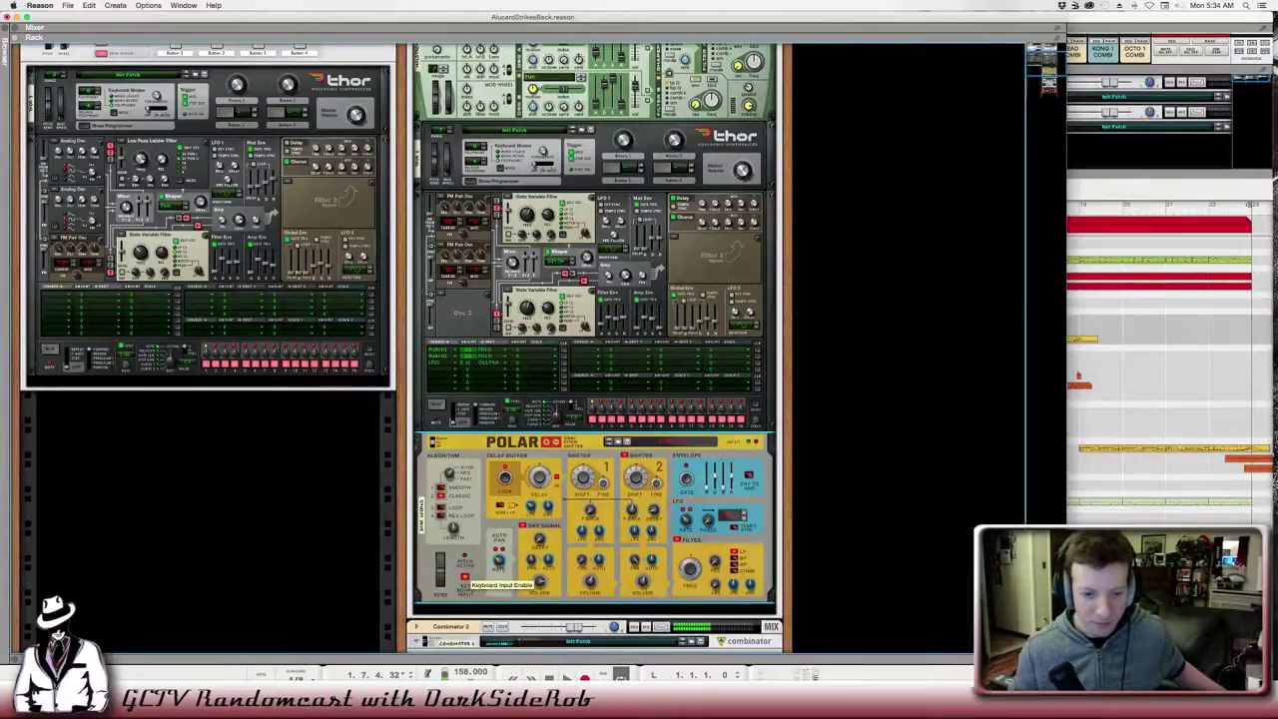
# Select the Wobbly Underscore track's lane in the sequencer for keyboard input and return to the rack.
pyautogui.press('F7')
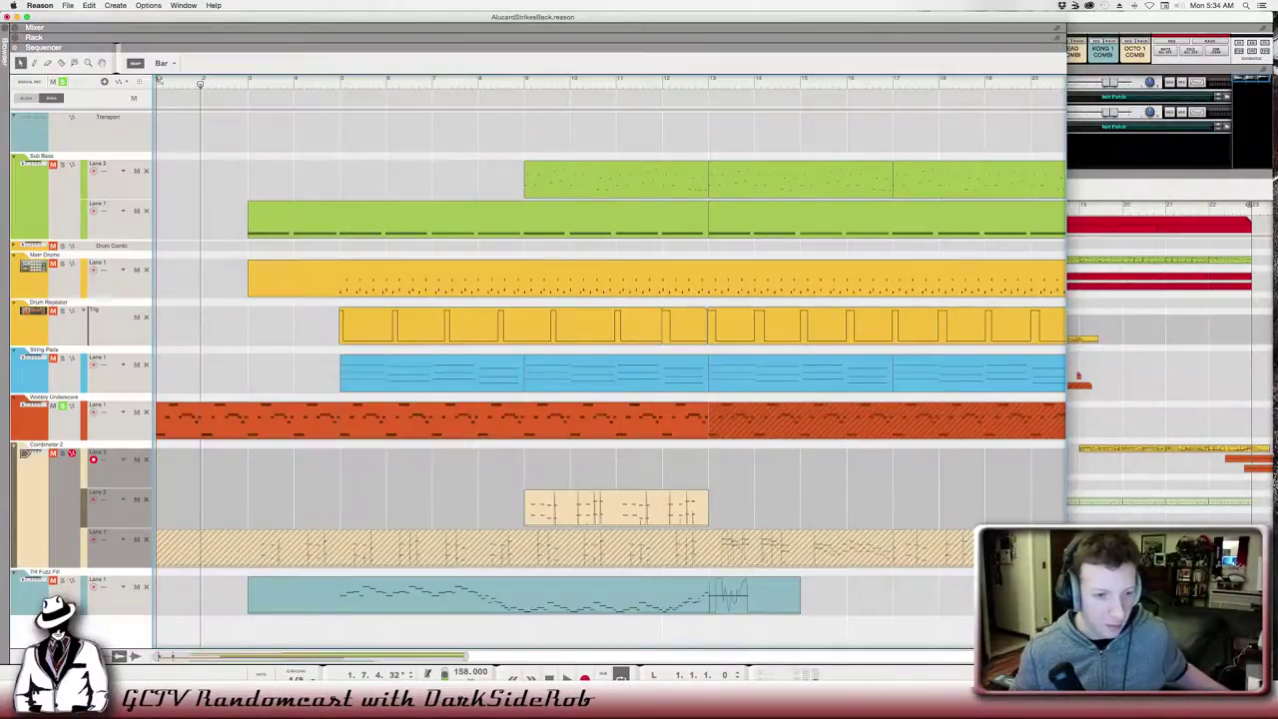
pyautogui.click(114, 419)
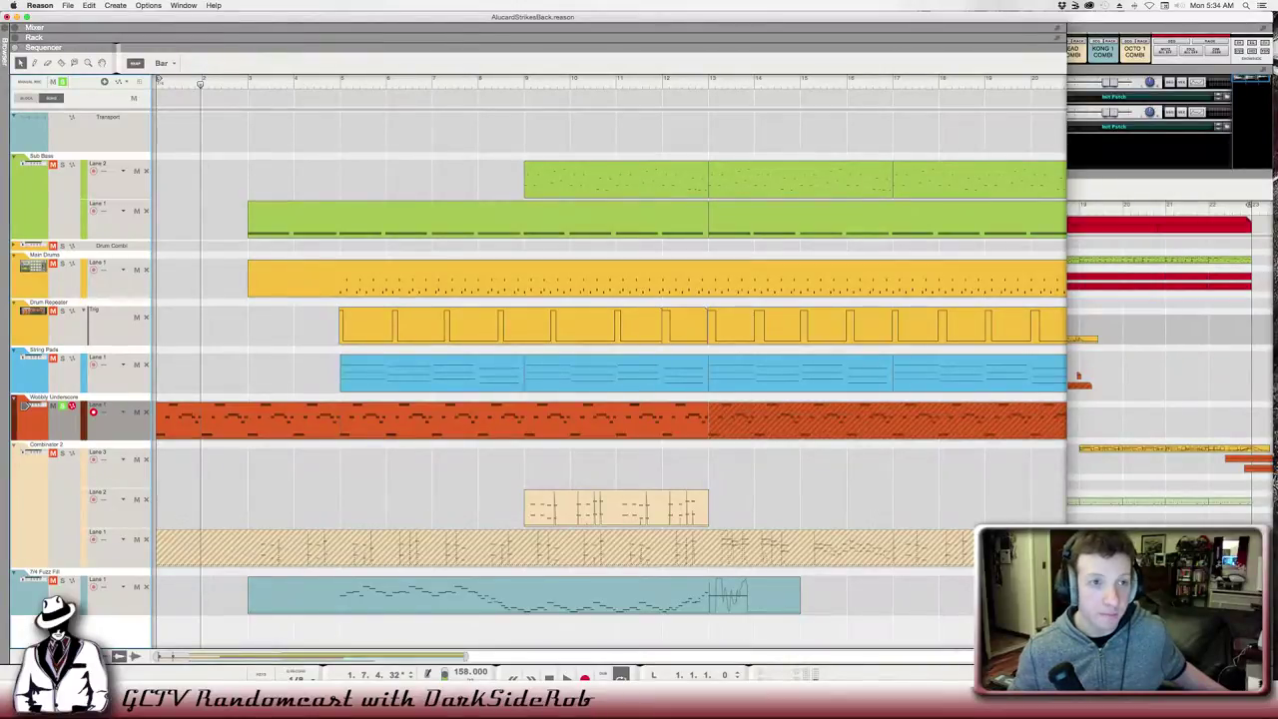
pyautogui.press('F6')
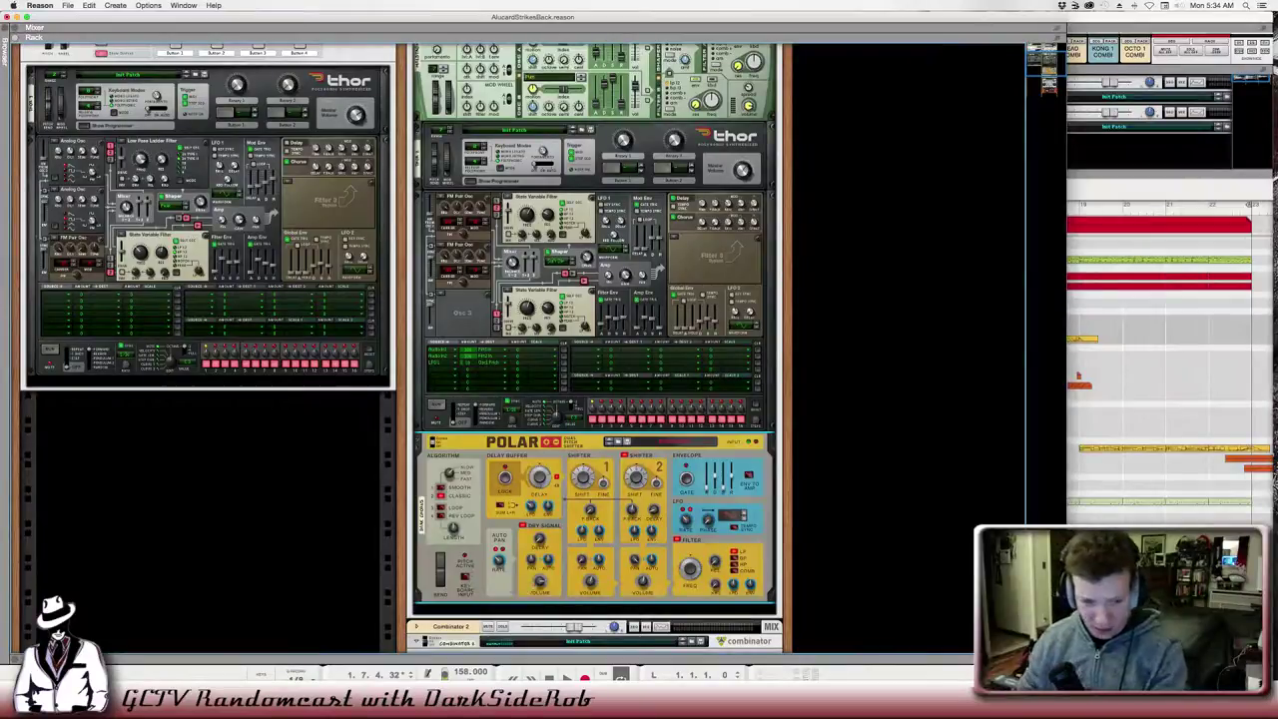
# Stop playback and go through Polar's delay, shifter 1 and 2, LFO amount, feedback and filter controls.
pyautogui.press('space')
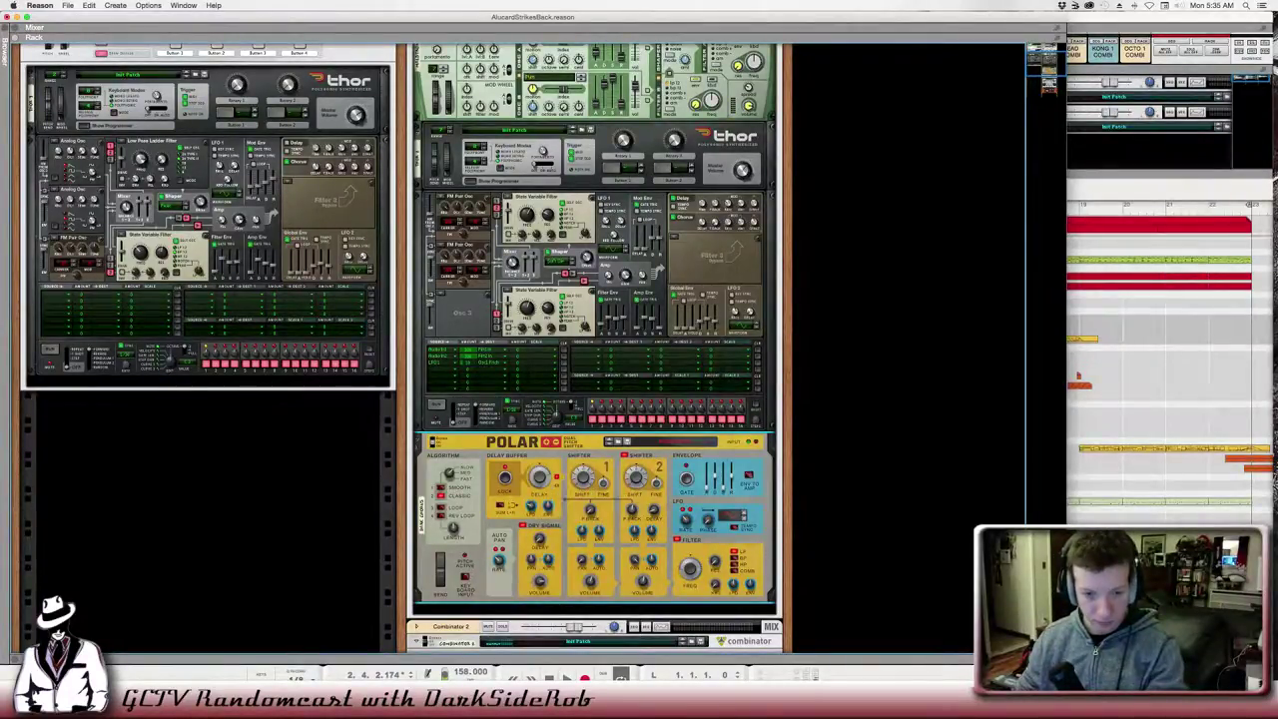
pyautogui.moveTo(540, 479); pyautogui.dragTo(540, 475)
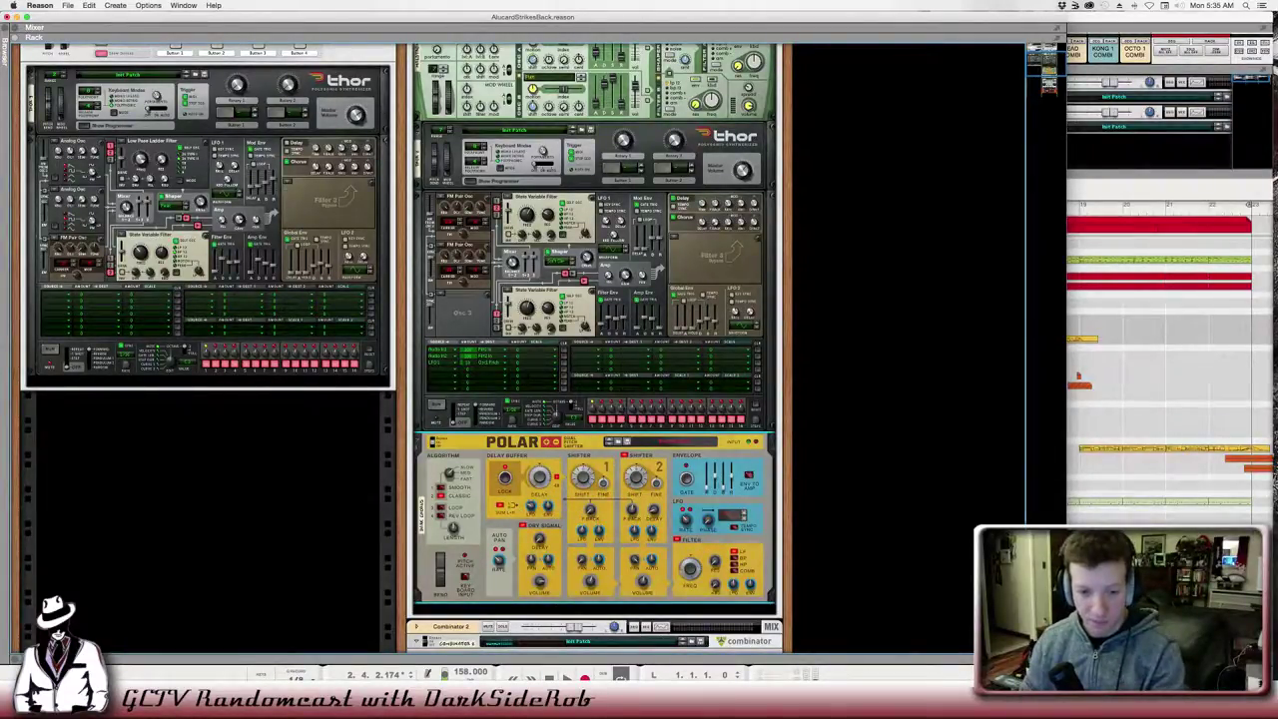
pyautogui.moveTo(584, 478); pyautogui.dragTo(584, 461)
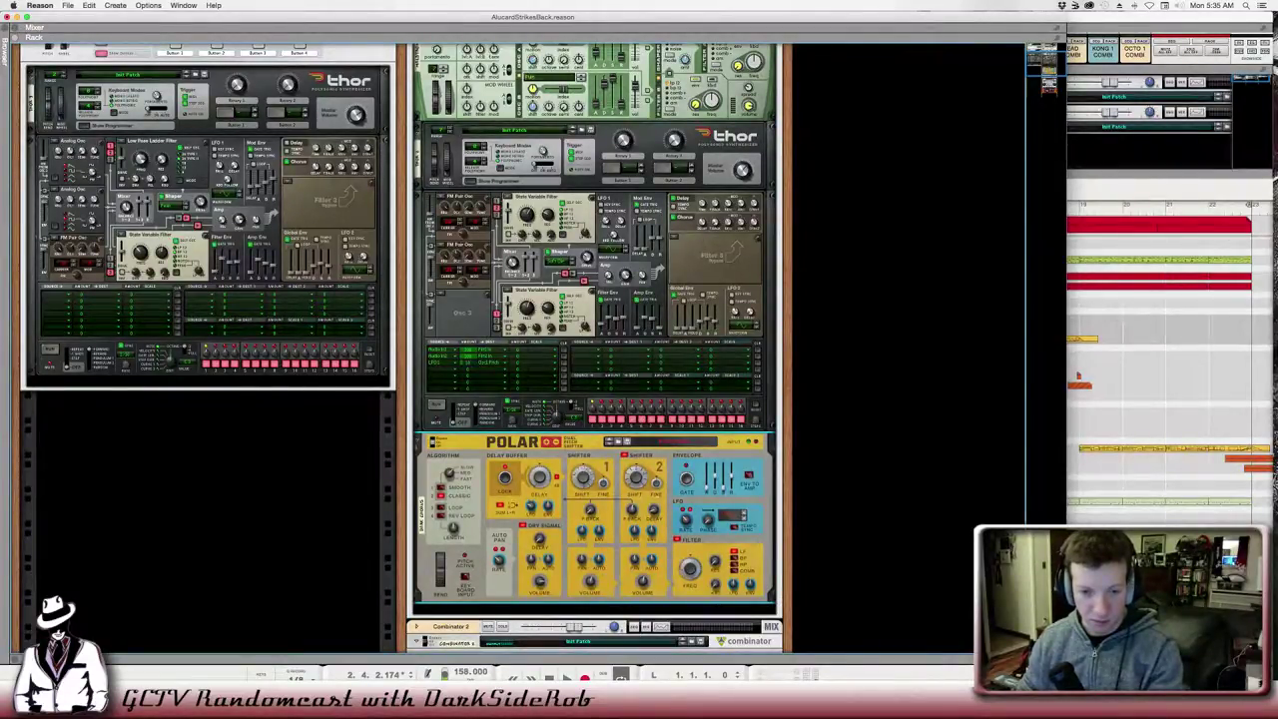
pyautogui.moveTo(637, 477); pyautogui.dragTo(636, 460)
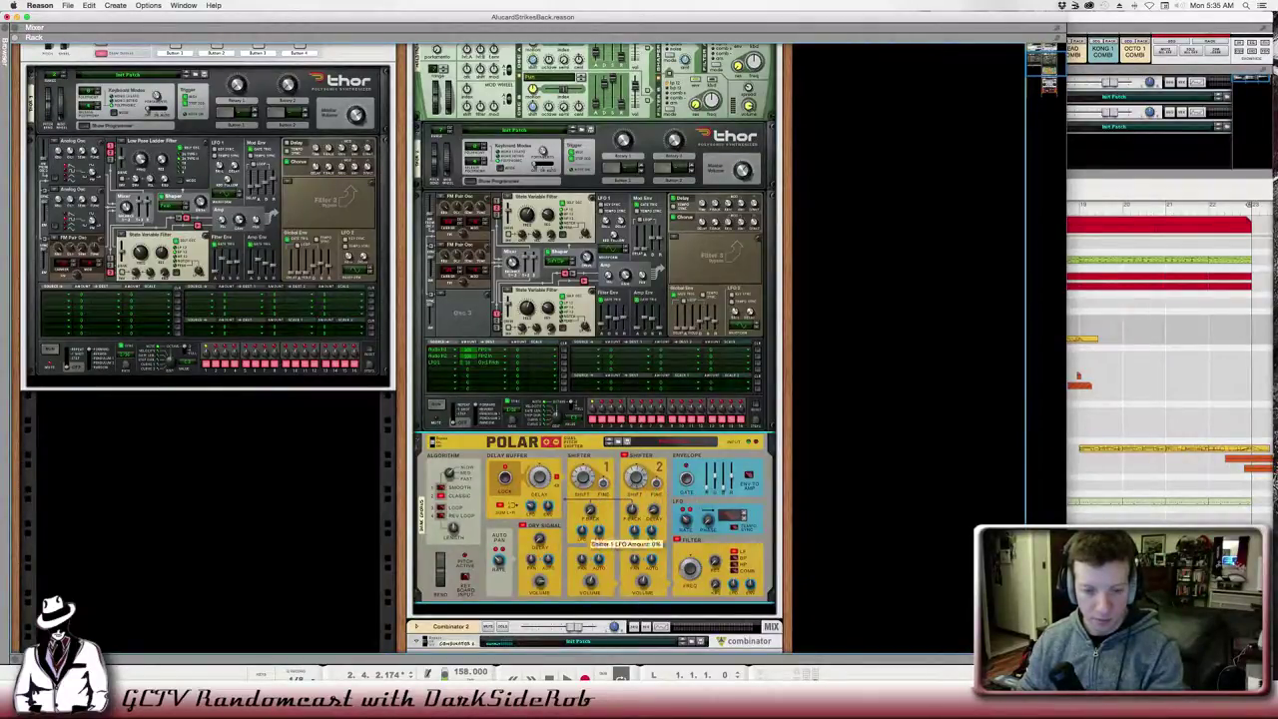
pyautogui.moveTo(597, 529); pyautogui.dragTo(597, 535)
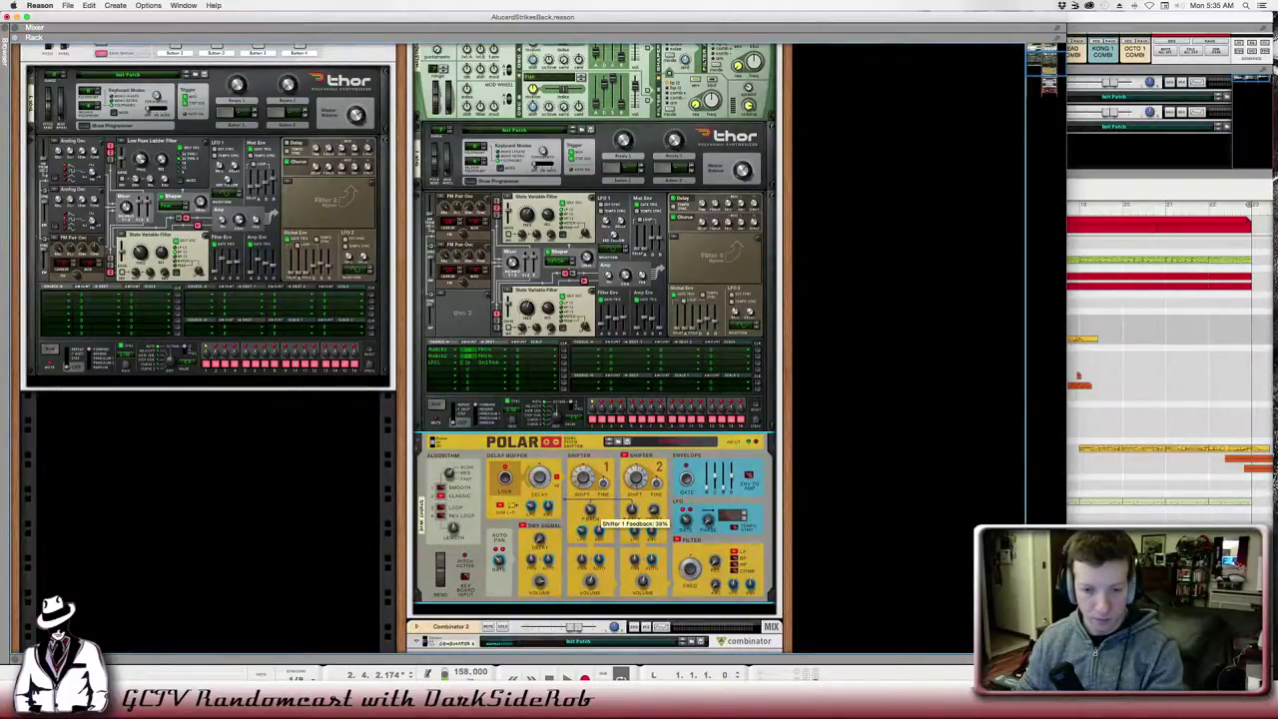
pyautogui.moveTo(697, 576); pyautogui.dragTo(698, 577)
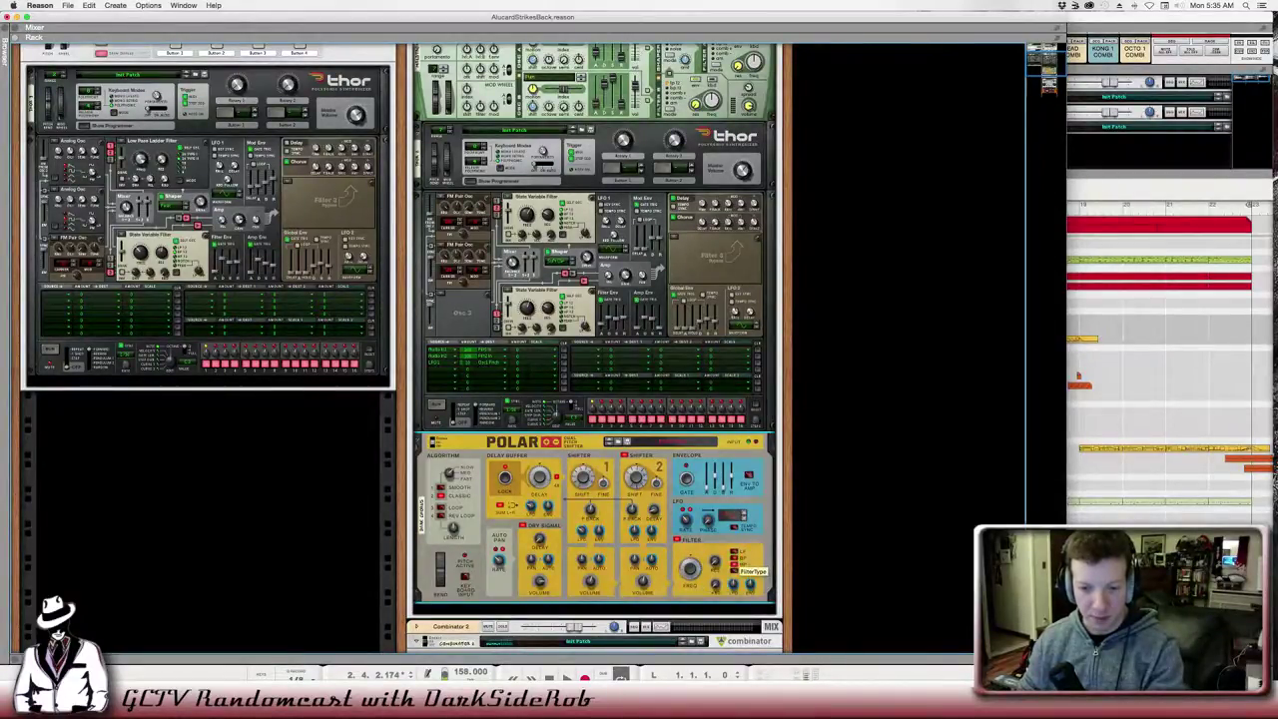
pyautogui.moveTo(697, 577); pyautogui.dragTo(736, 578)
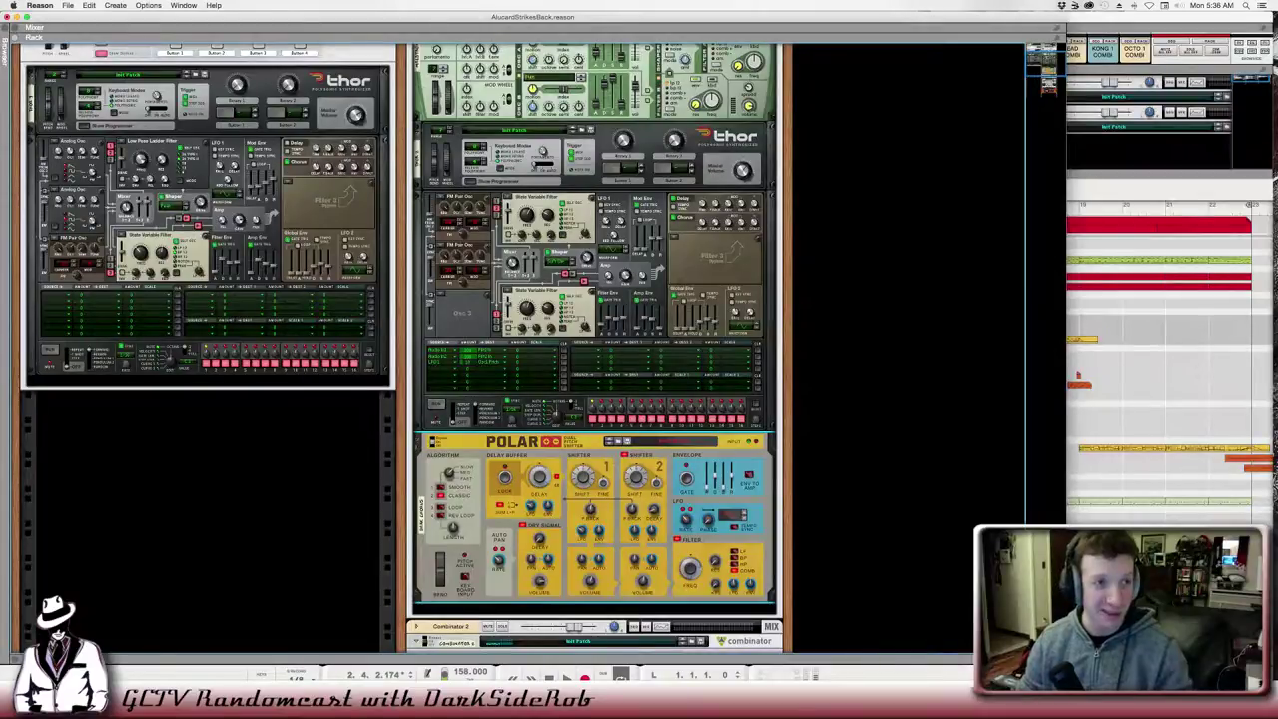
# Close AlucardStrikesBack without saving its changes and reopen it from the recent songs, accepting the missing Rack Extensions notice.
pyautogui.press('super+w')
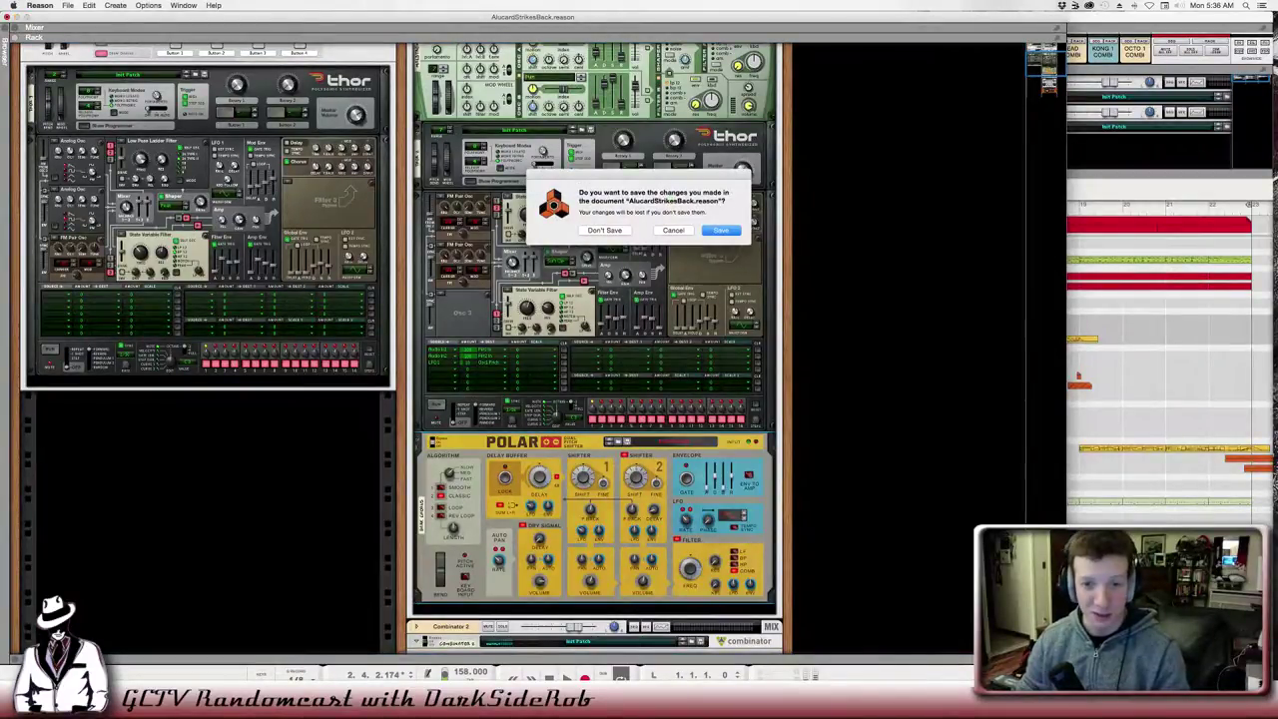
pyautogui.press('super+d')
pyautogui.click(68, 5)
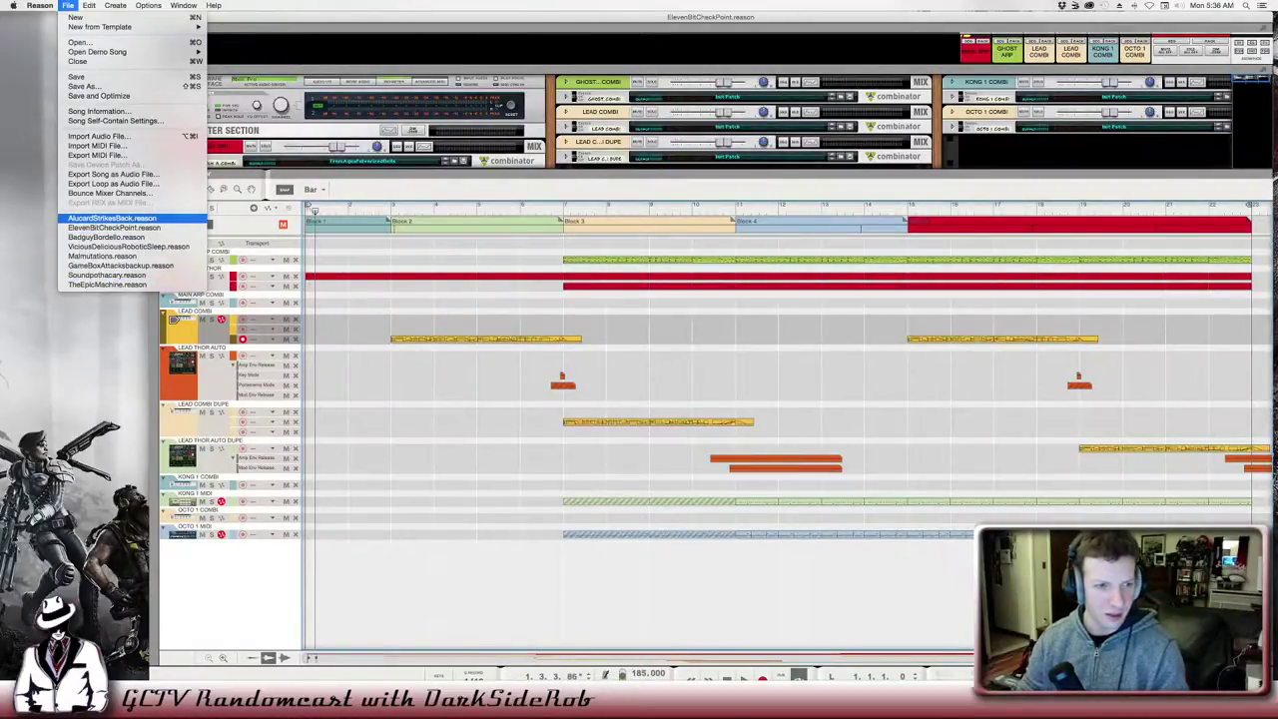
pyautogui.click(112, 217)
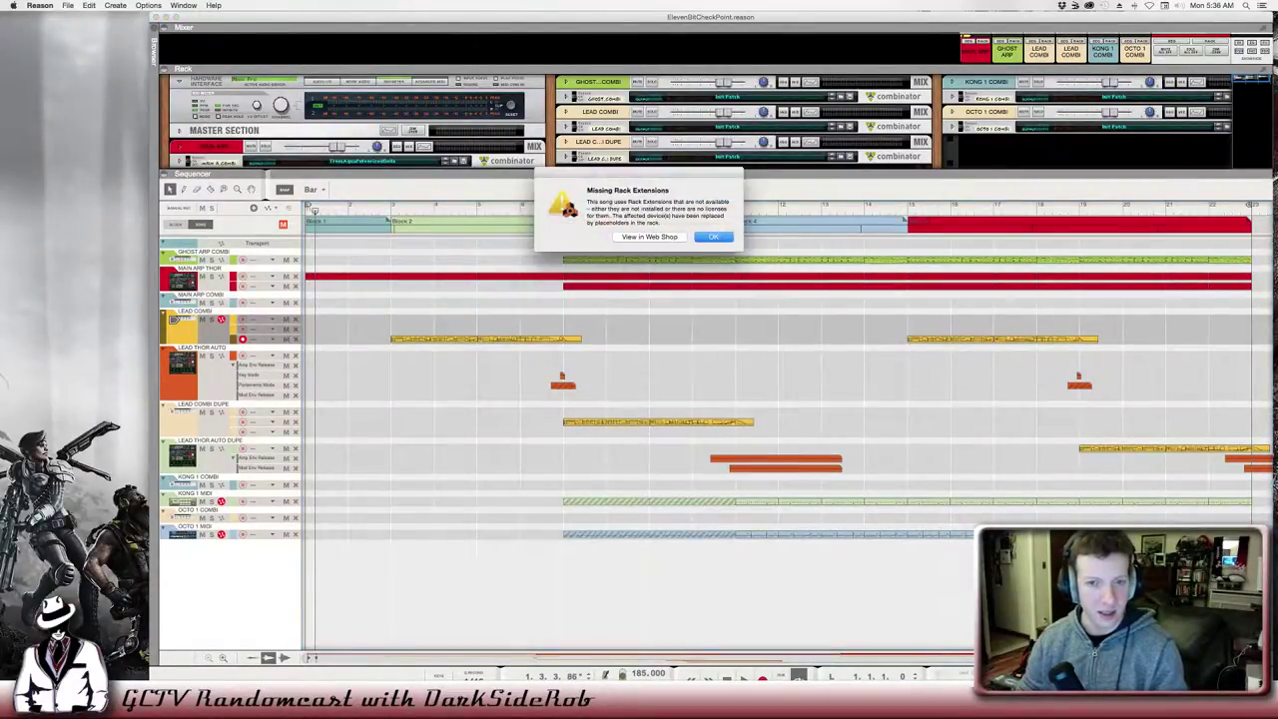
pyautogui.press('Return')
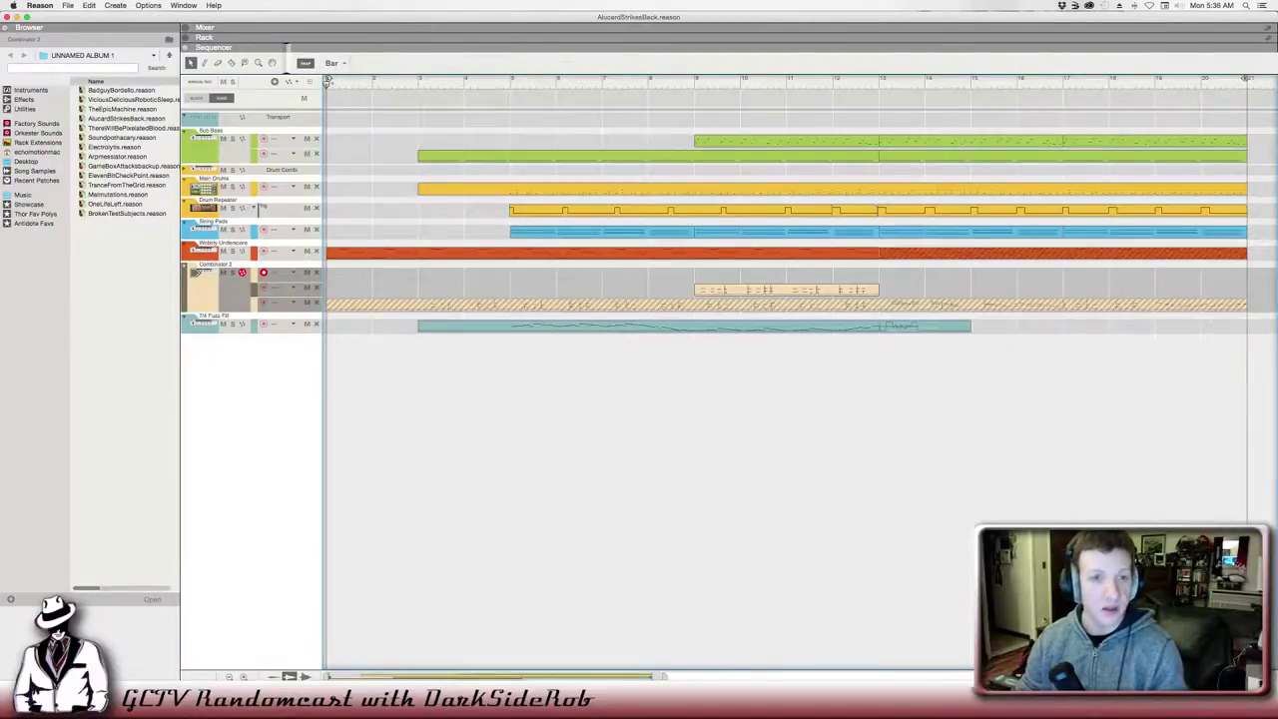
# Show the Polar device in the rack above the sequencer tracks and play the song from its beginning.
pyautogui.moveTo(287, 45); pyautogui.dragTo(286, 555)
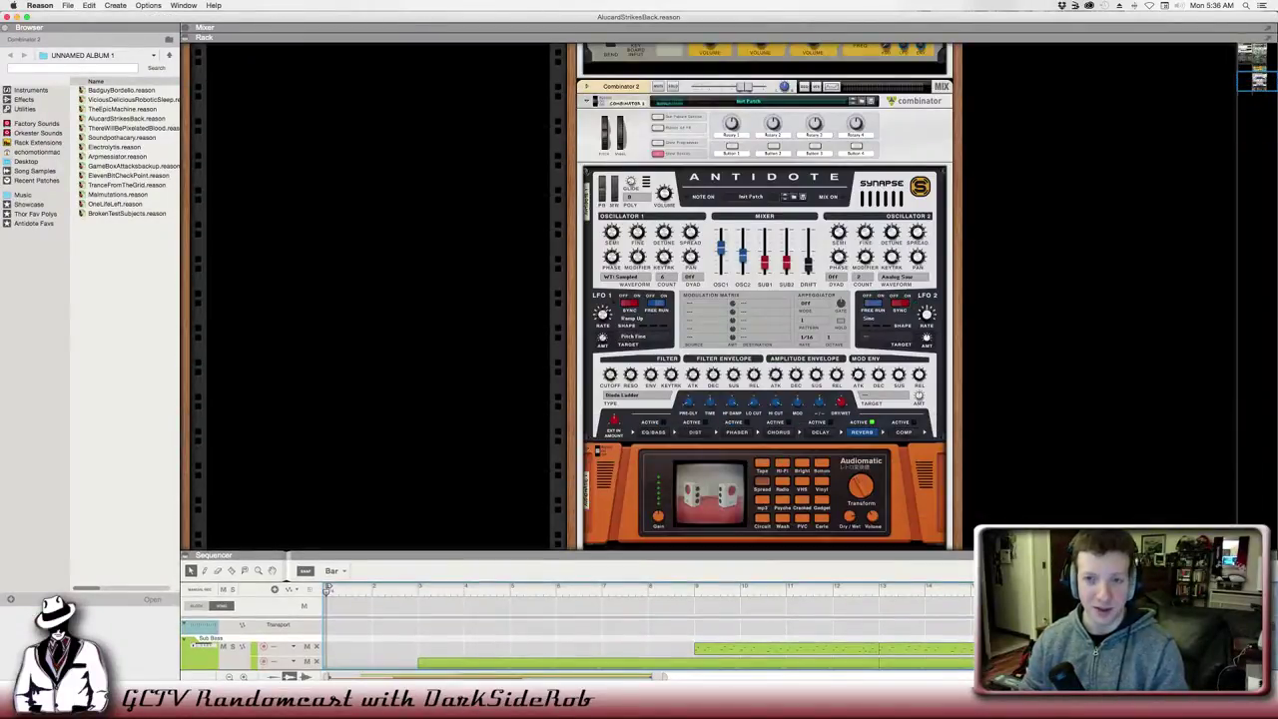
pyautogui.scroll(5, 574, 300)
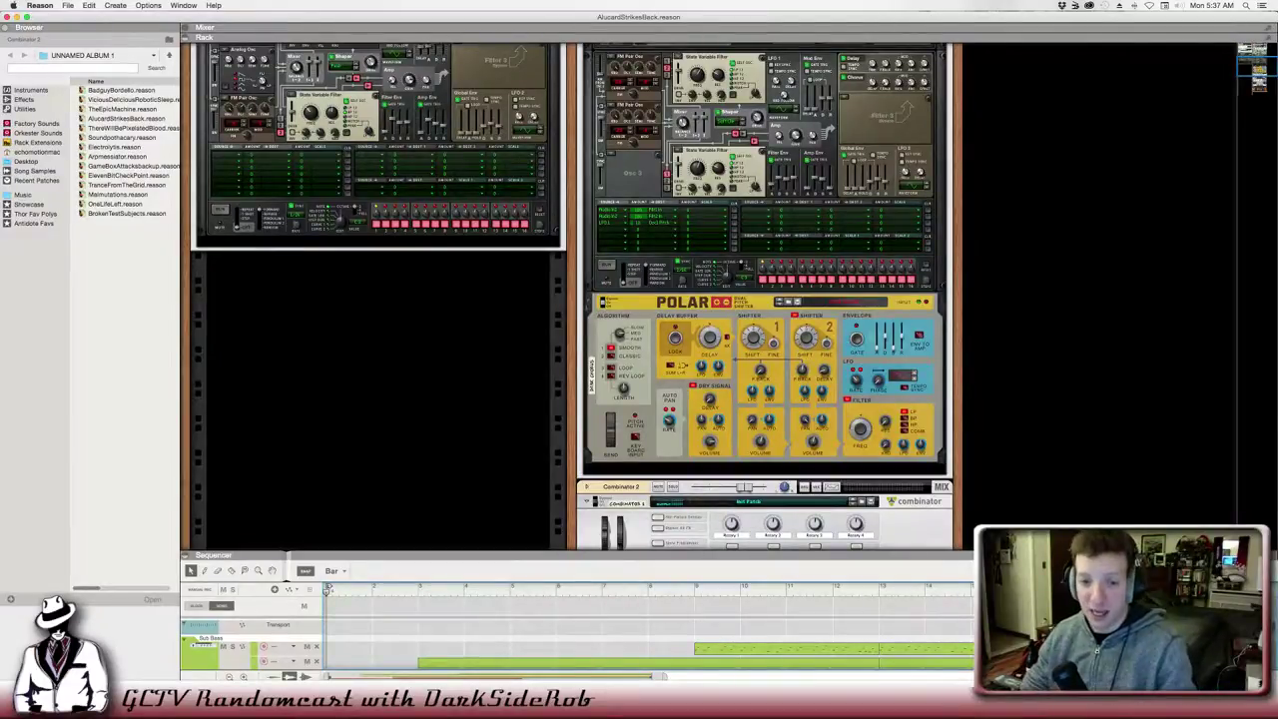
pyautogui.click(615, 310)
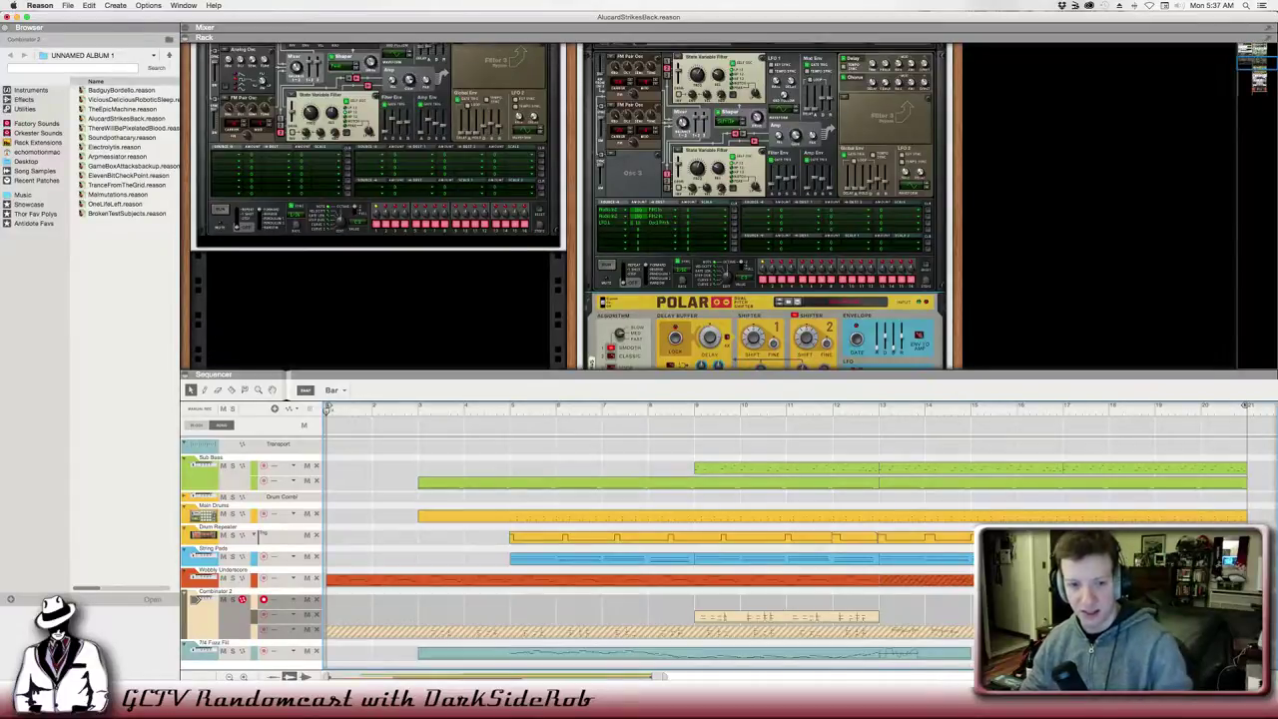
pyautogui.press('space')
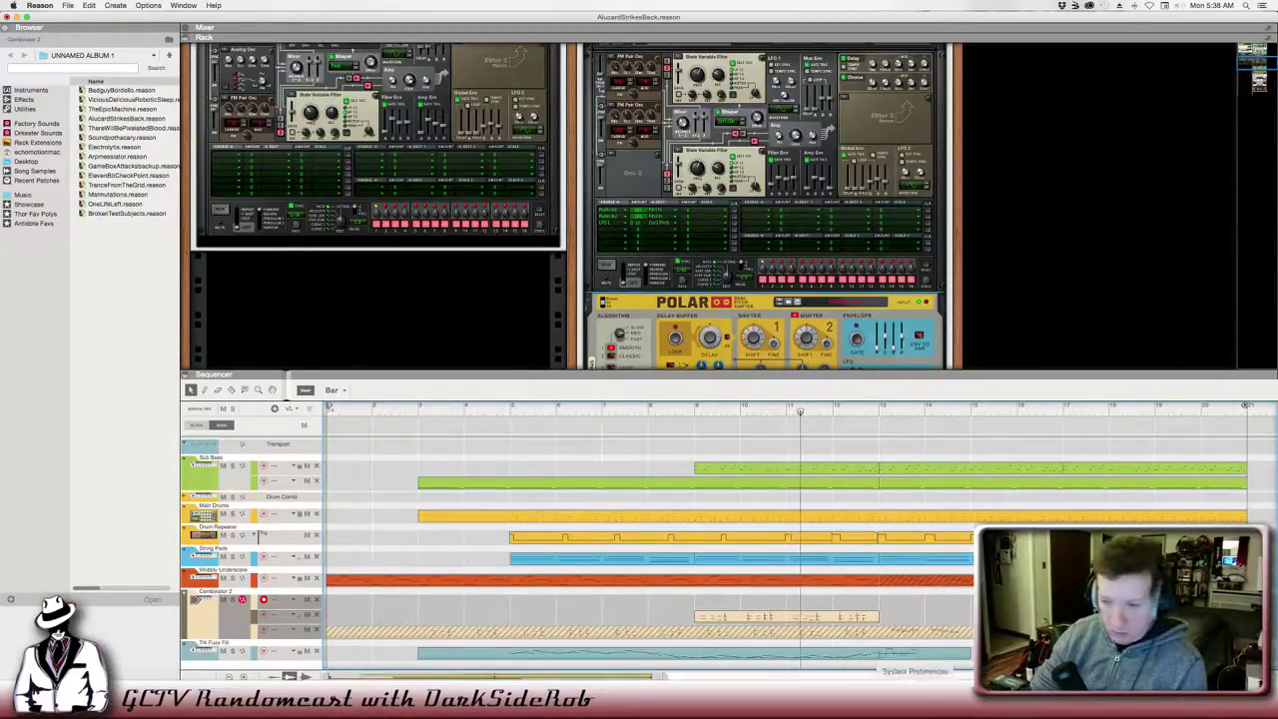
# Bring the ElevenBitCheckPoint song forward and close it, returning to AlucardStrikesBack.
pyautogui.click(183, 5)
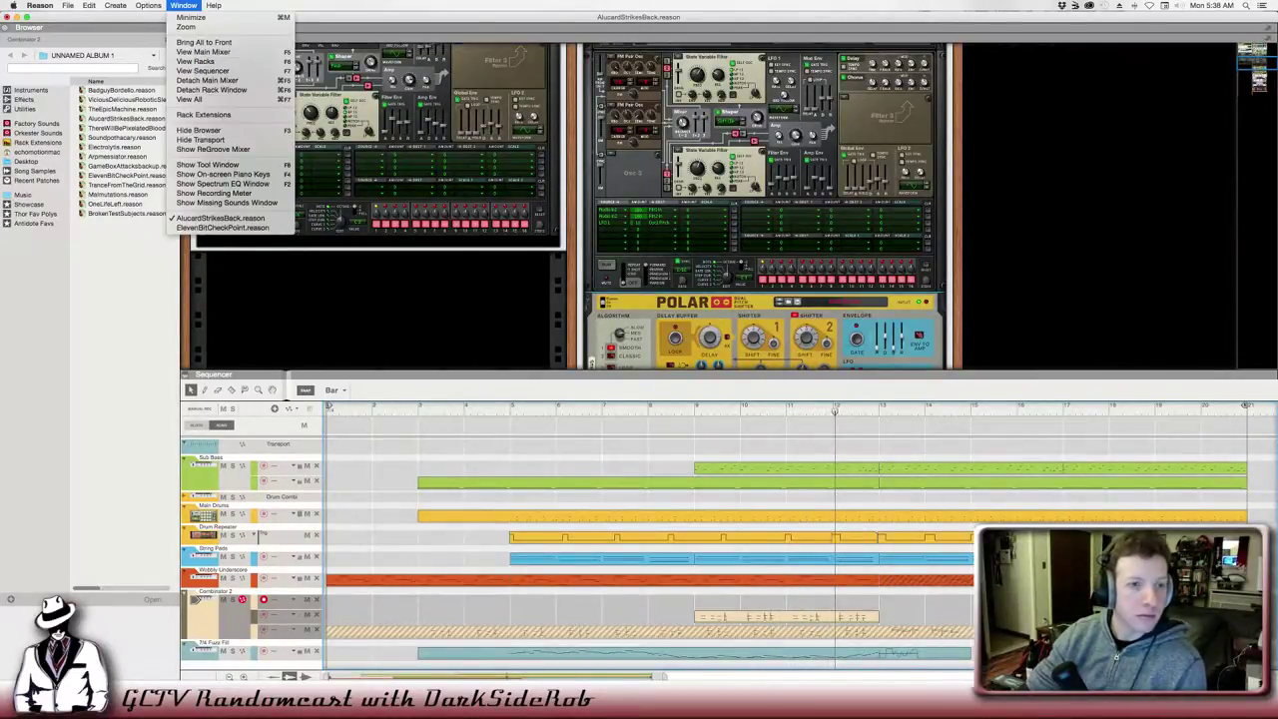
pyautogui.click(183, 5)
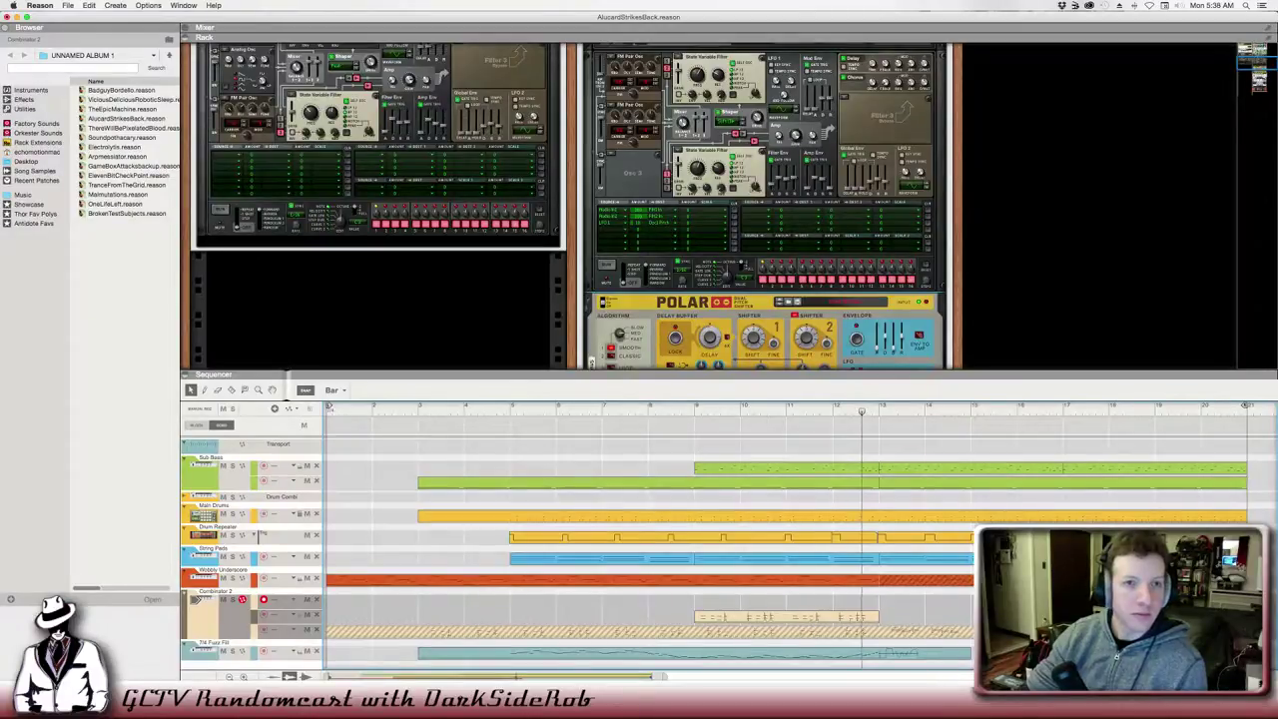
pyautogui.click(183, 5)
pyautogui.click(222, 228)
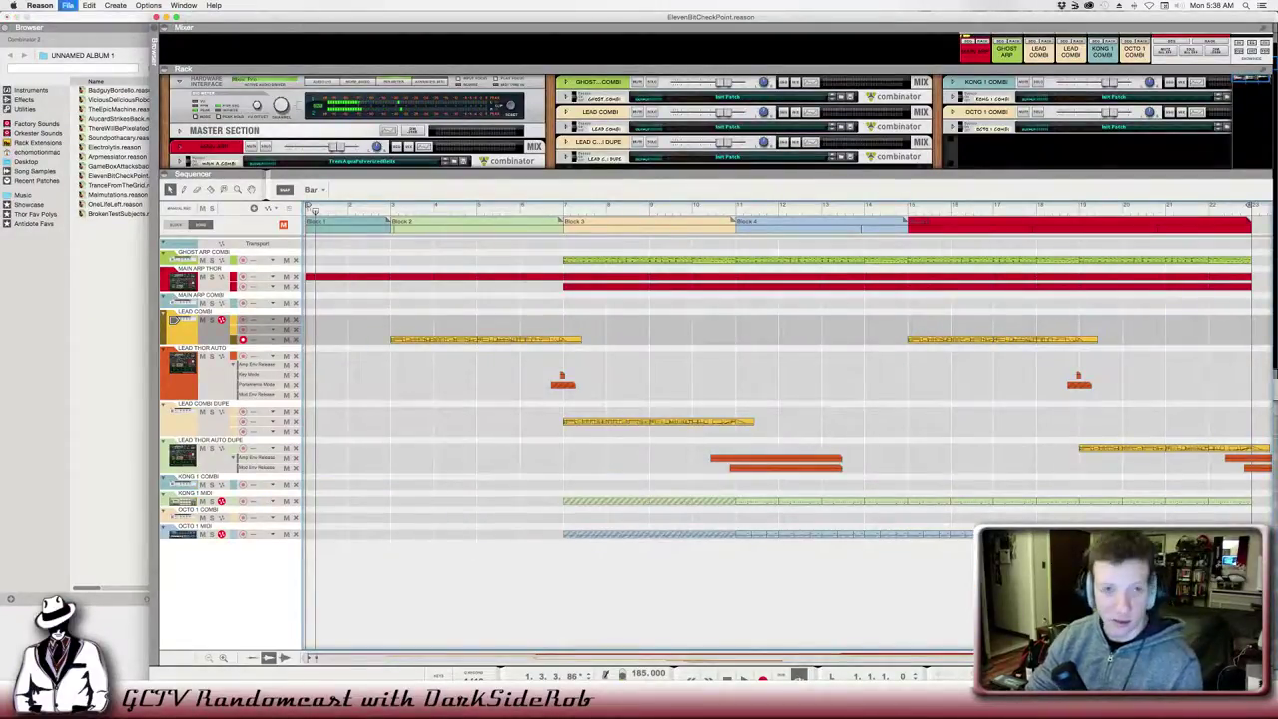
pyautogui.press('super+grave')
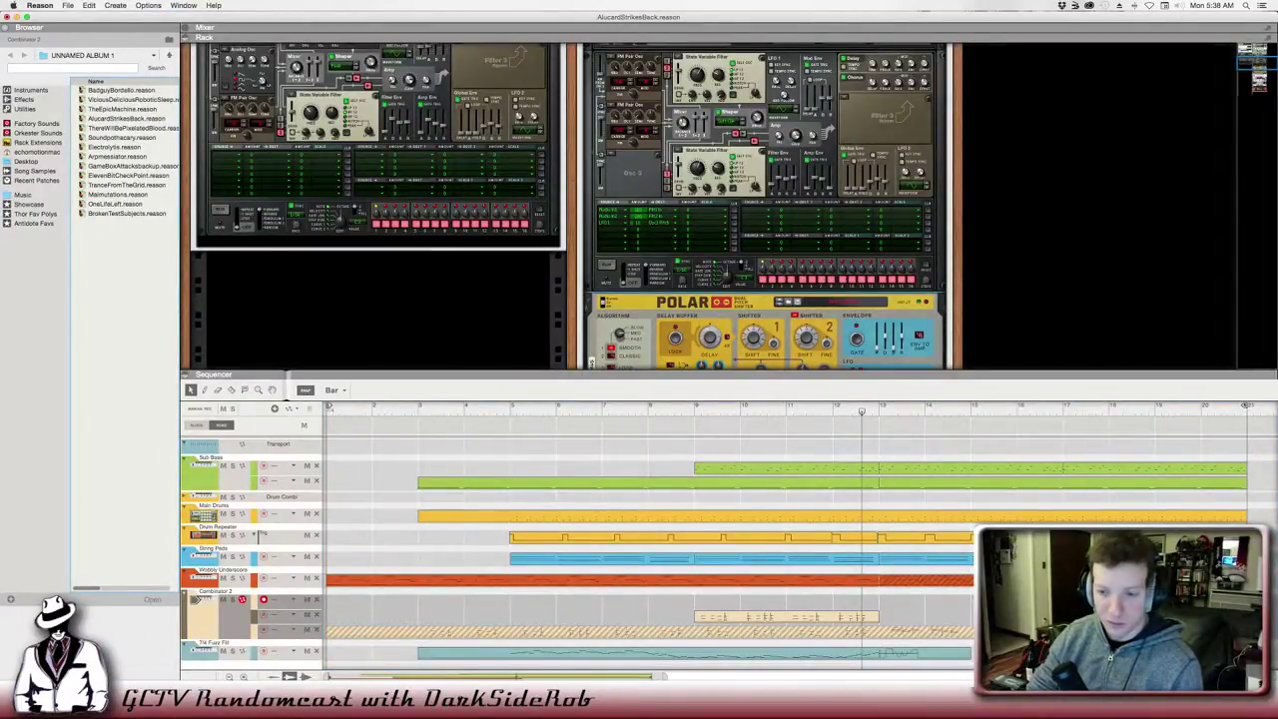
# Resume playback of AlucardStrikesBack and expand the rack to show the whole Polar device.
pyautogui.press('space')
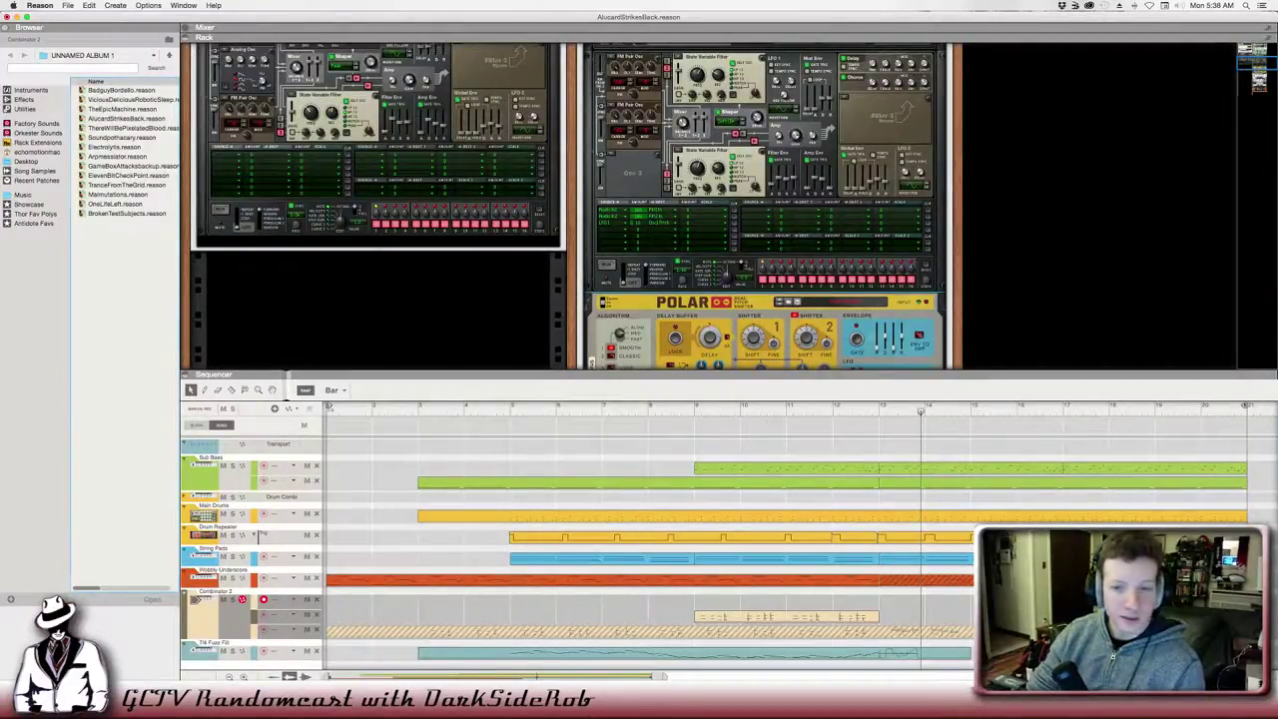
pyautogui.press('F7')
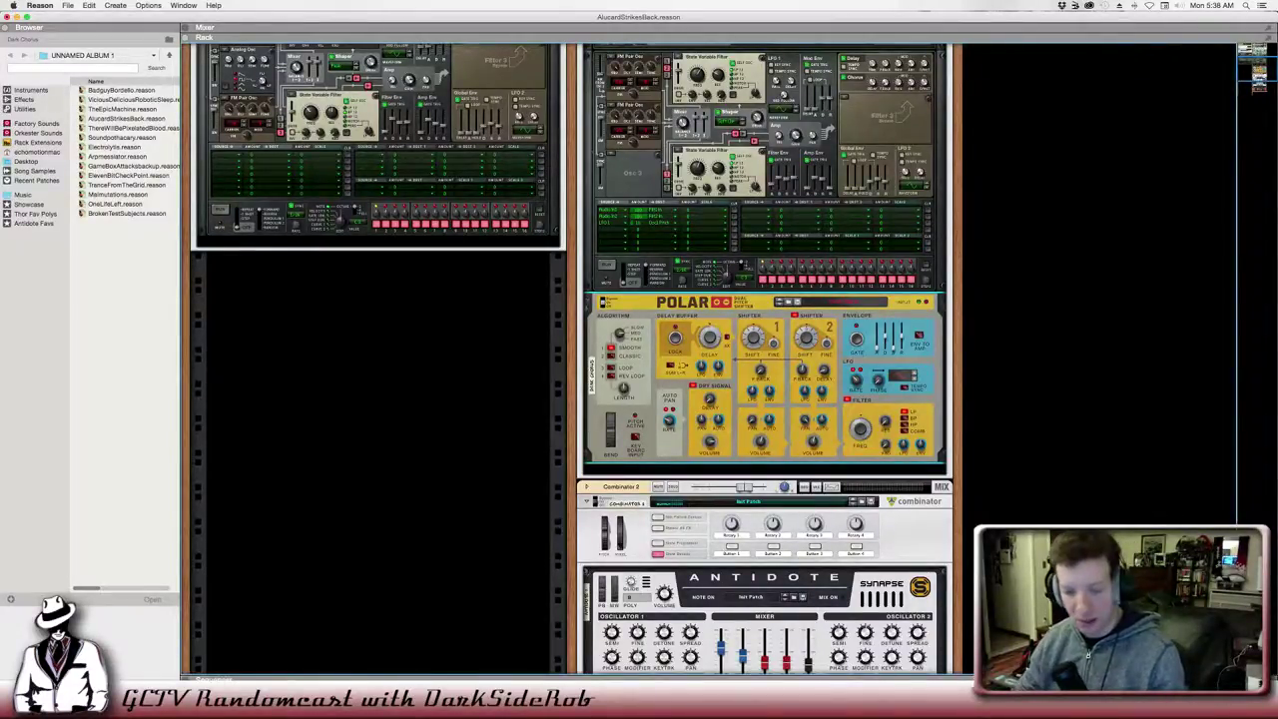
# Close the AlucardStrikesBack song and bring up the list of recent songs.
pyautogui.press('super+w')
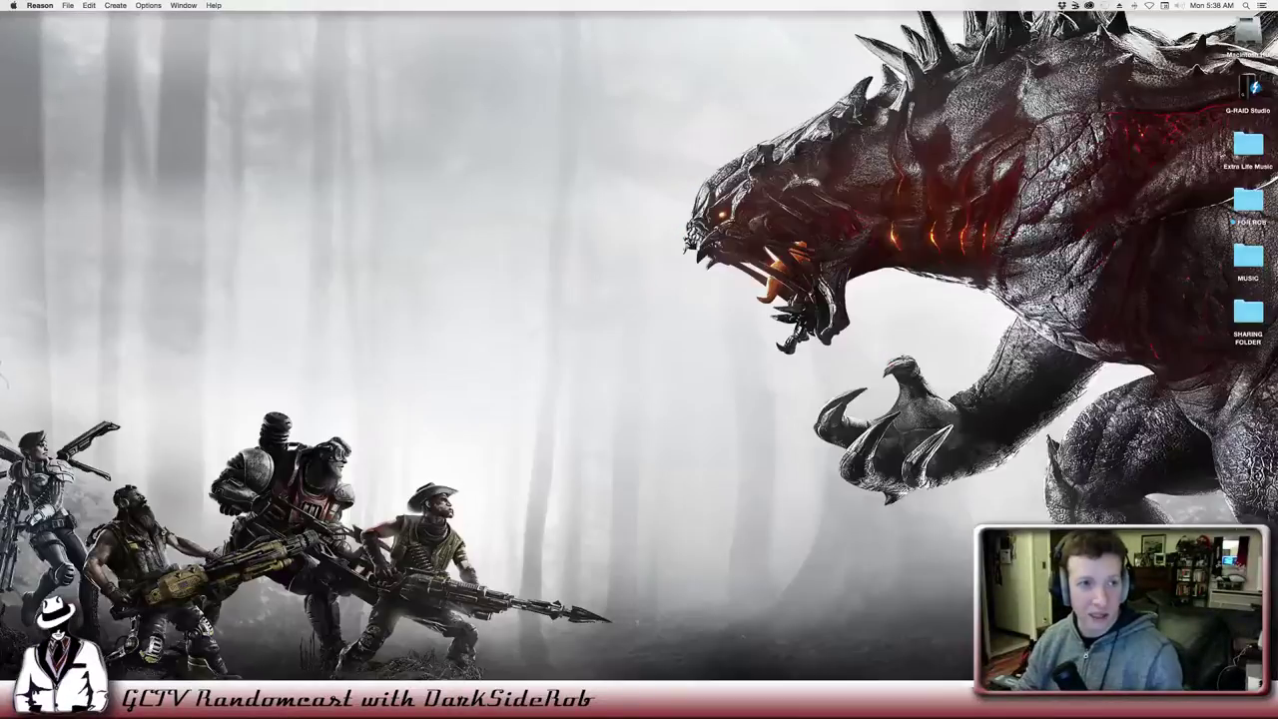
pyautogui.click(67, 5)
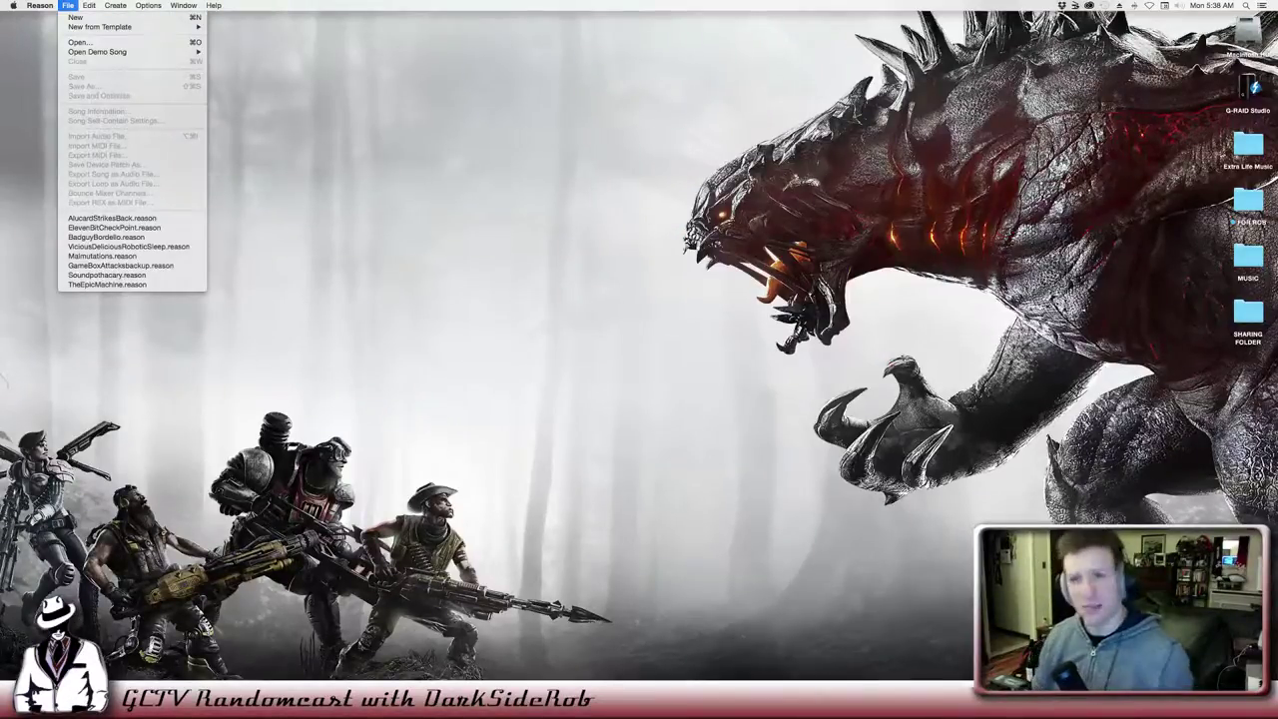